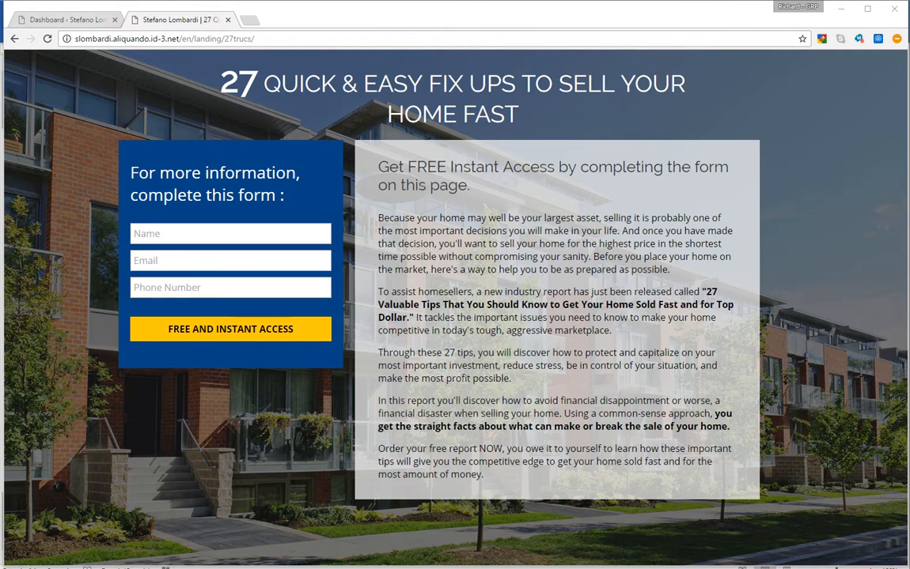
Leave the WordPress dashboard and switch to the Aliquando2K17.docx planning document in Word
left_click(67, 19)
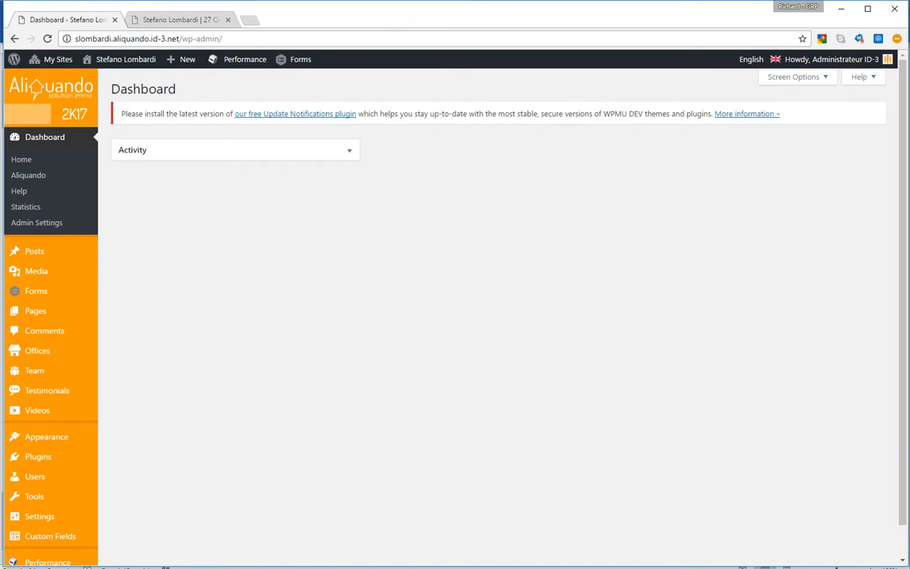
left_click(223, 38)
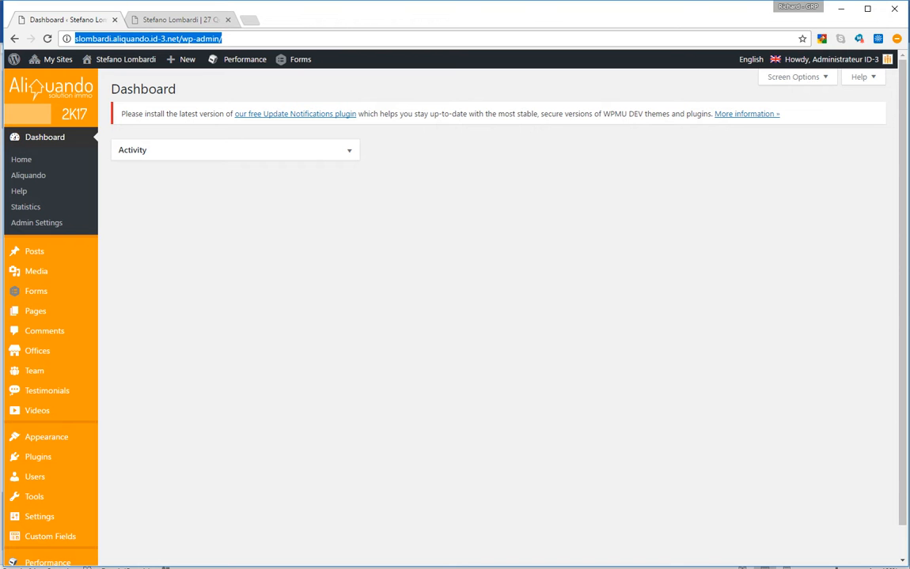
key("alt+Tab")
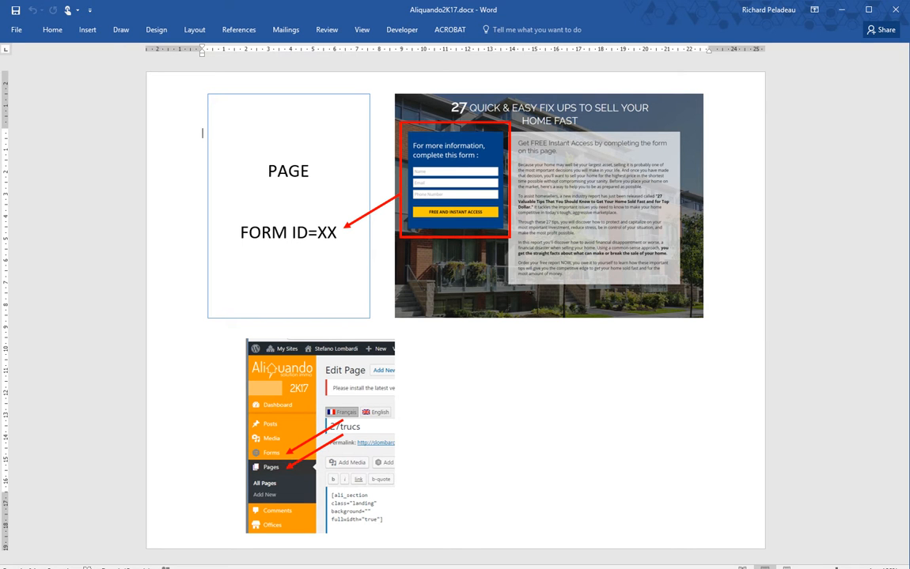
Review the PAGE box and admin screenshot in the Word diagram, then go back to the WordPress dashboard
left_click(310, 172)
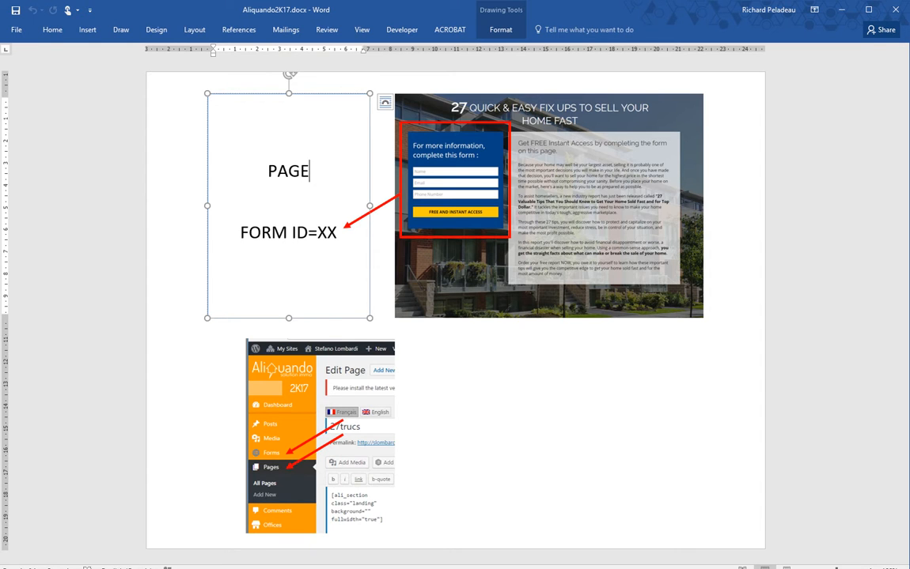
left_click(320, 407)
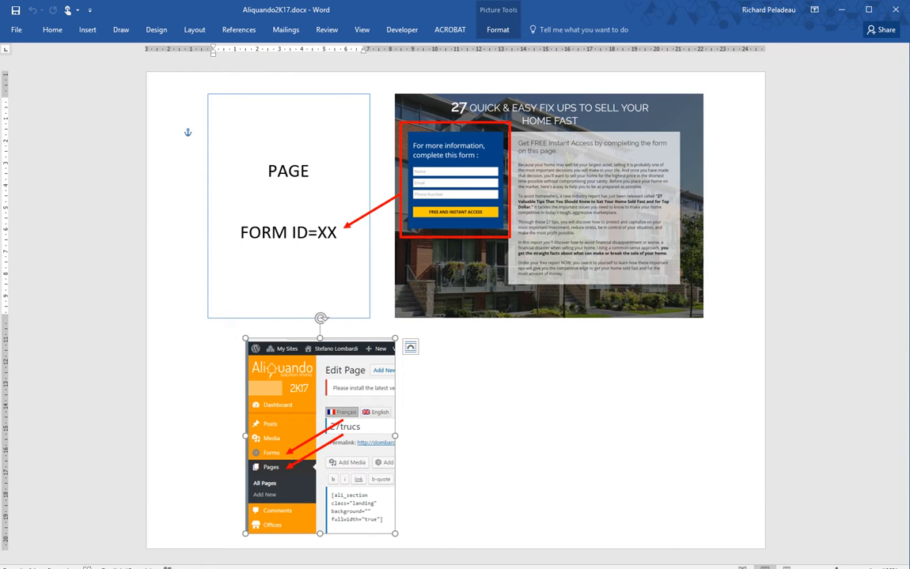
left_click(169, 120)
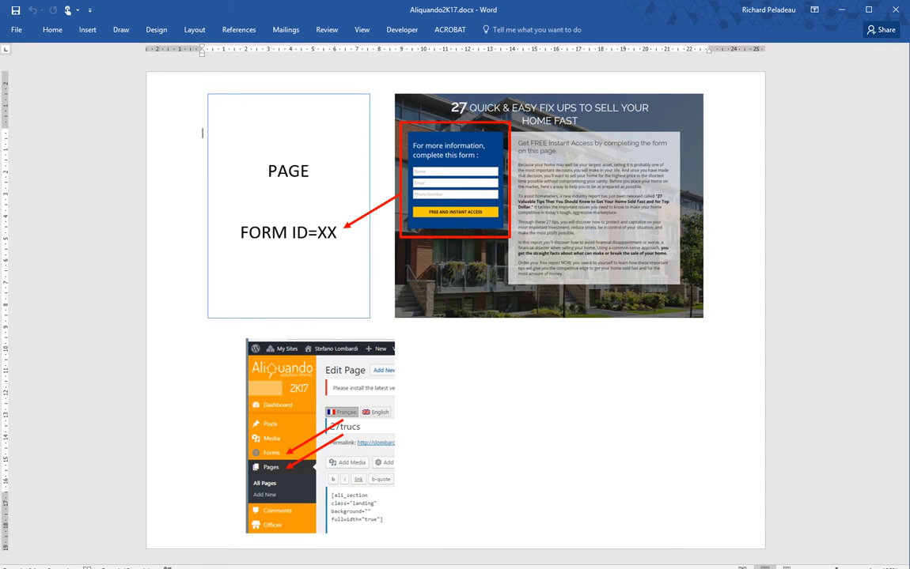
key("alt+Tab")
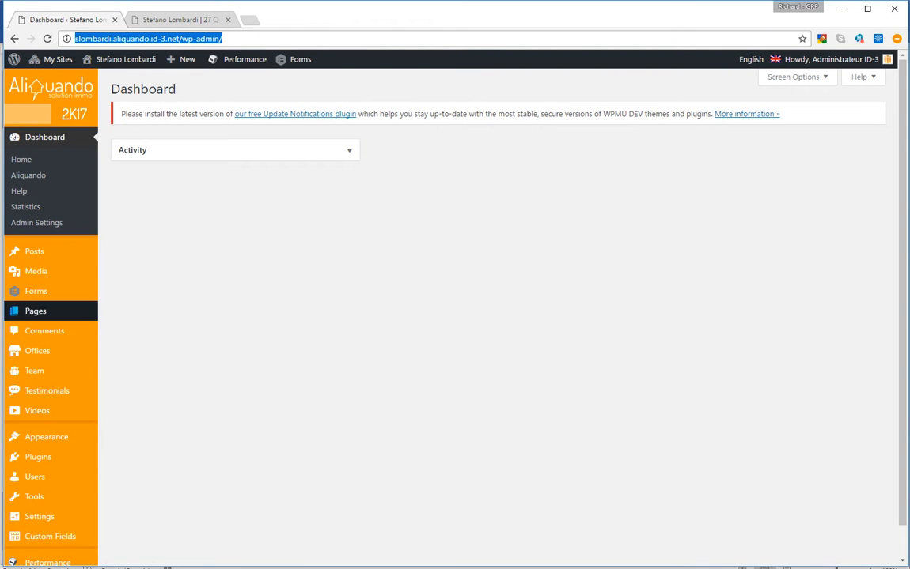
Check the live landing page, then open the '27 Quick' page from the Pages list for editing
left_click(36, 311)
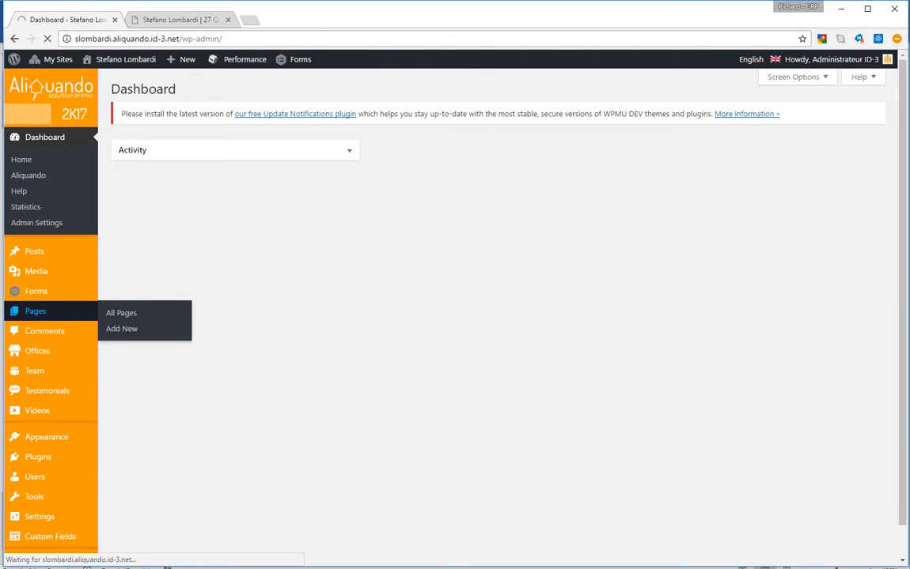
left_click(182, 19)
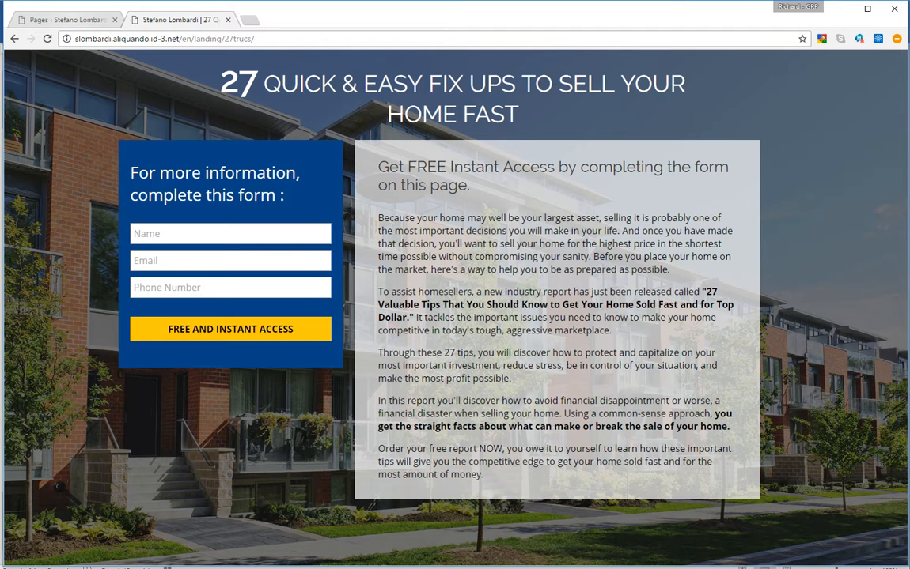
left_click(67, 20)
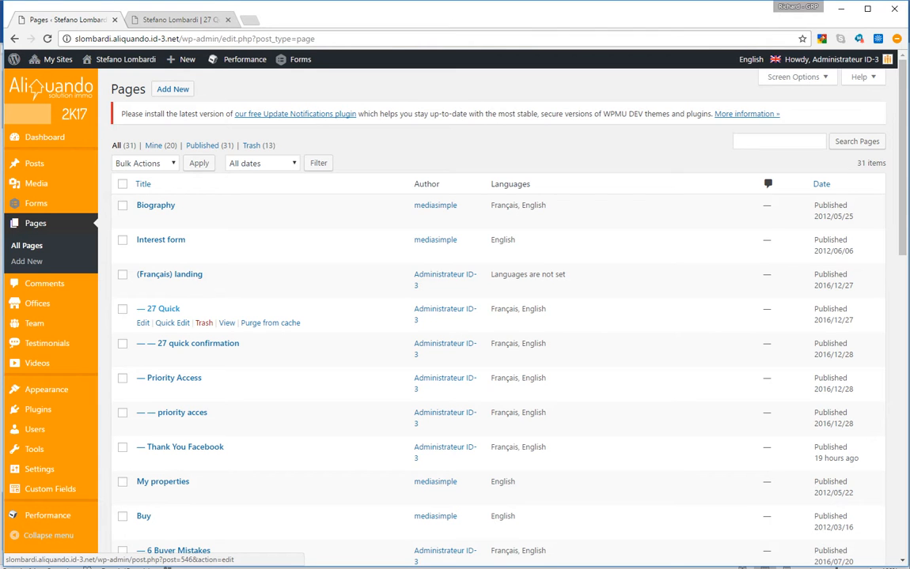
left_click(163, 308)
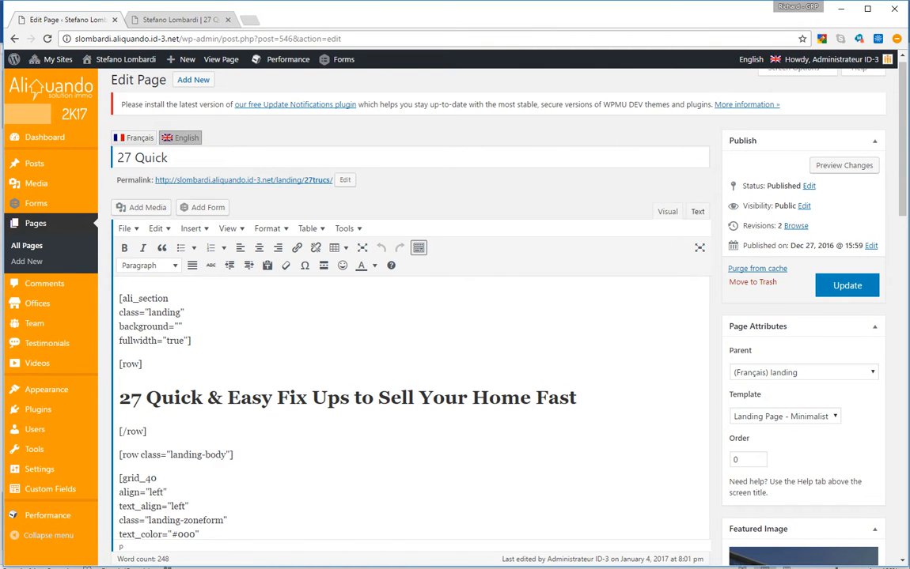
Switch the '27 Quick' editor to the Text view, showing the raw shortcode with the gravityform id=4 embed
left_click(697, 211)
scroll(457, 317, "down", 2)
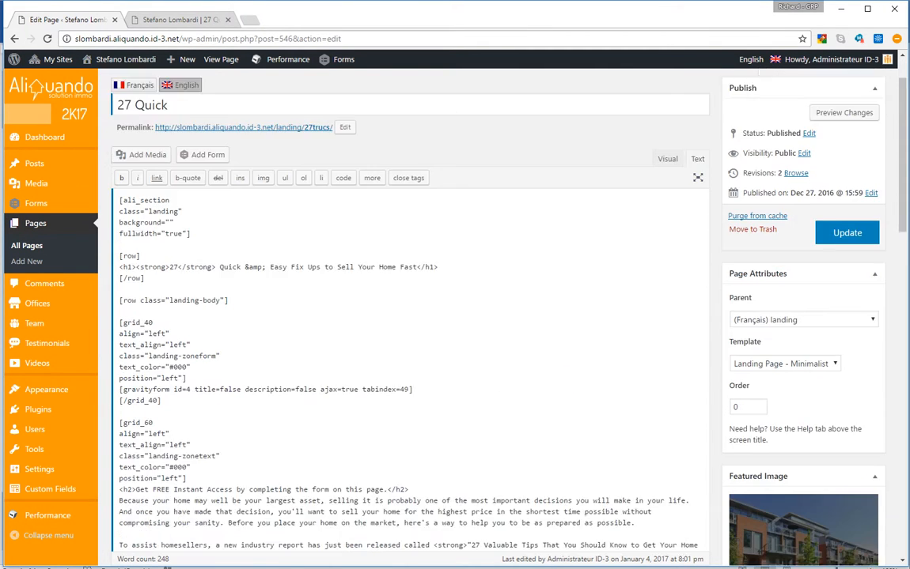
scroll(456, 316, "up", 1)
scroll(456, 316, "down", 1)
scroll(457, 317, "down", 1)
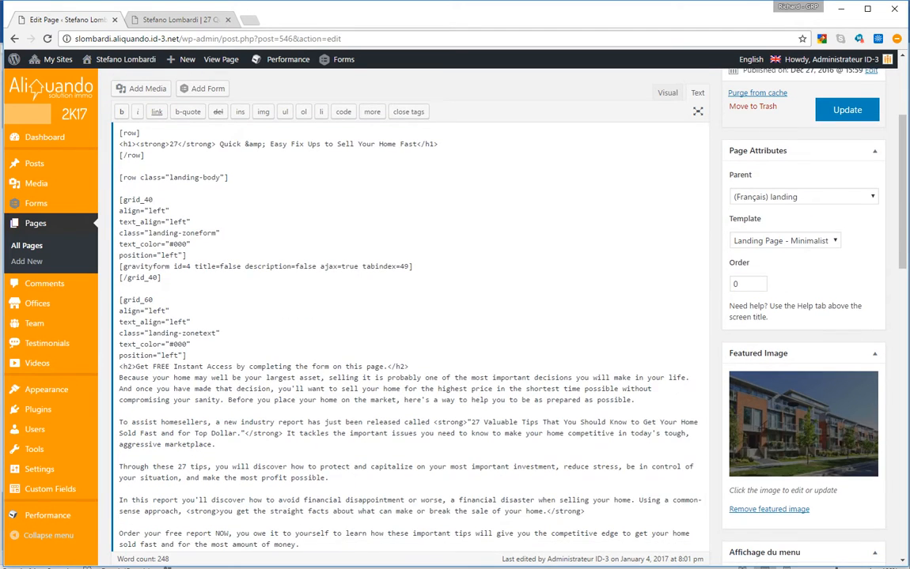
scroll(457, 317, "up", 1)
right_click(308, 281)
left_click(299, 247)
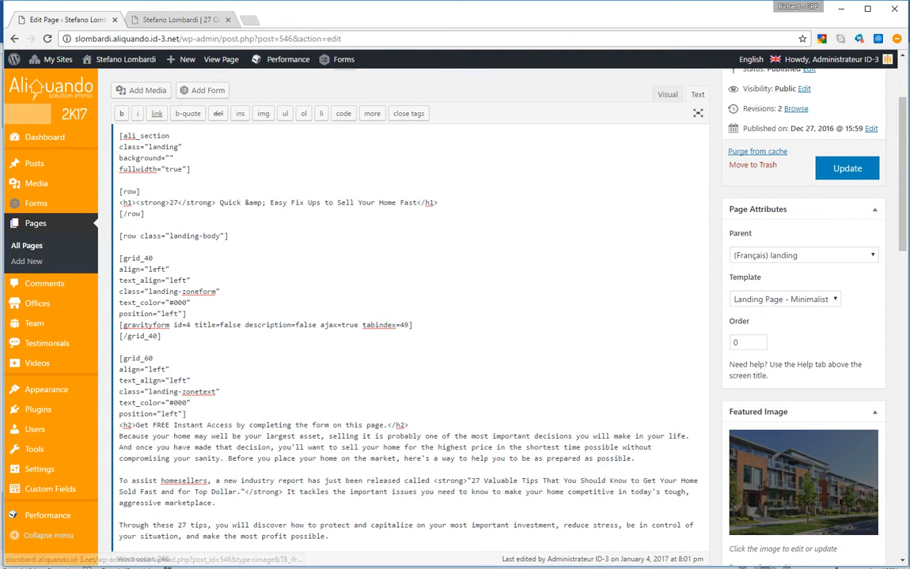
scroll(456, 316, "up", 2)
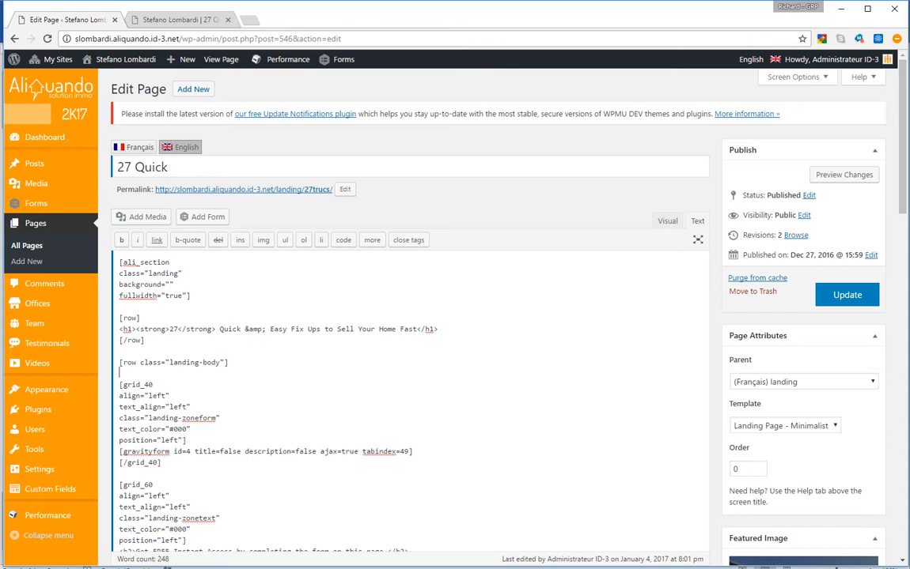
scroll(456, 317, "down", 2)
scroll(241, 322, "up", 2)
Select all of the page's raw code and copy it
right_click(241, 322)
key("ctrl+a")
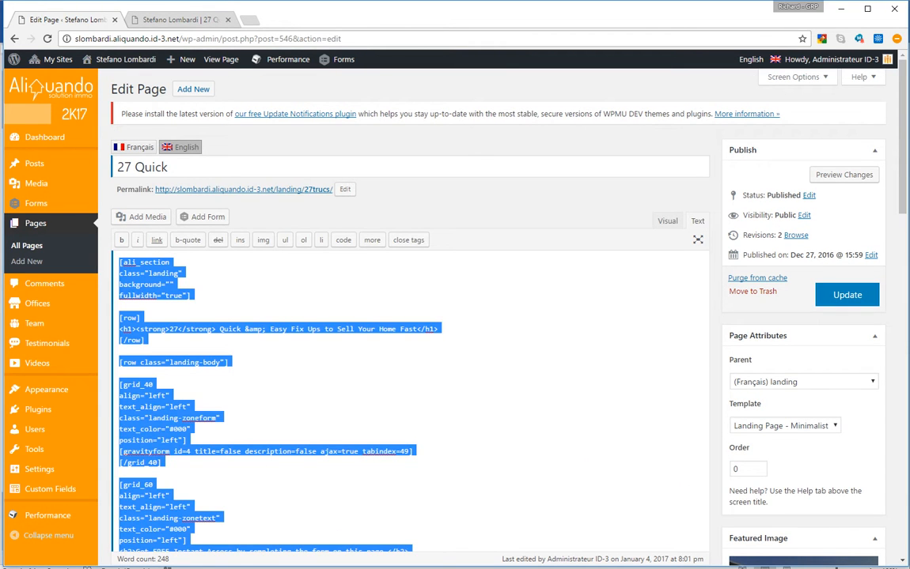
right_click(309, 325)
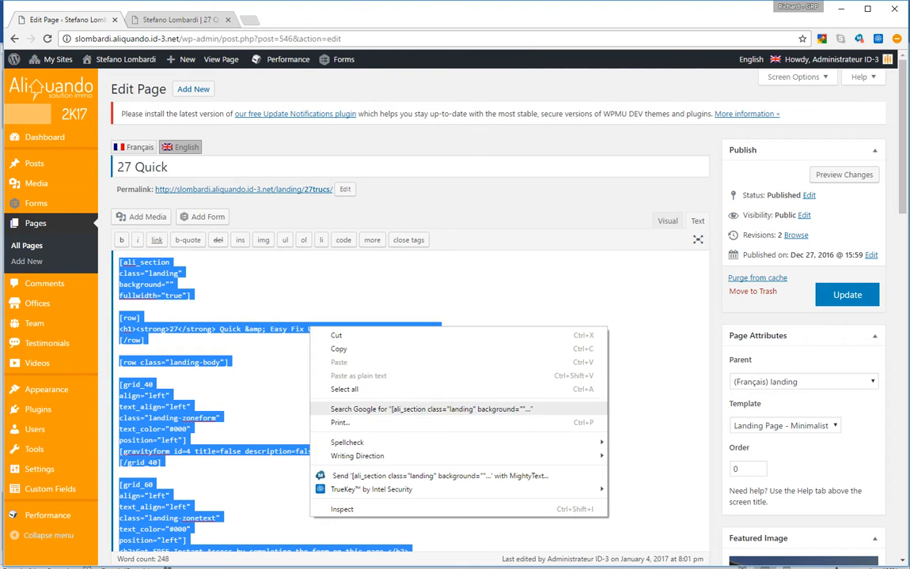
left_click(338, 349)
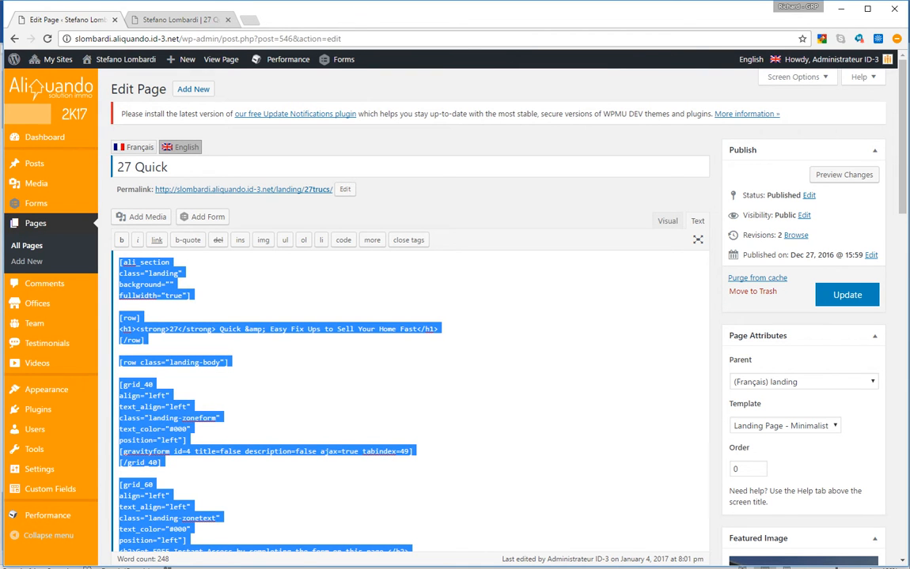
right_click(190, 88)
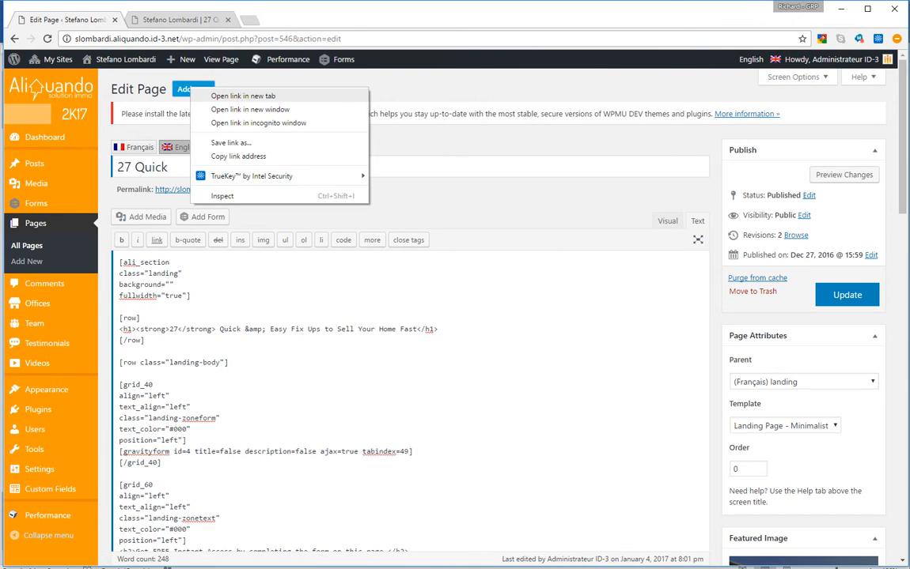
Start a new page in another tab titled 'Demo Landing 2k17' and paste the copied code
left_click(242, 96)
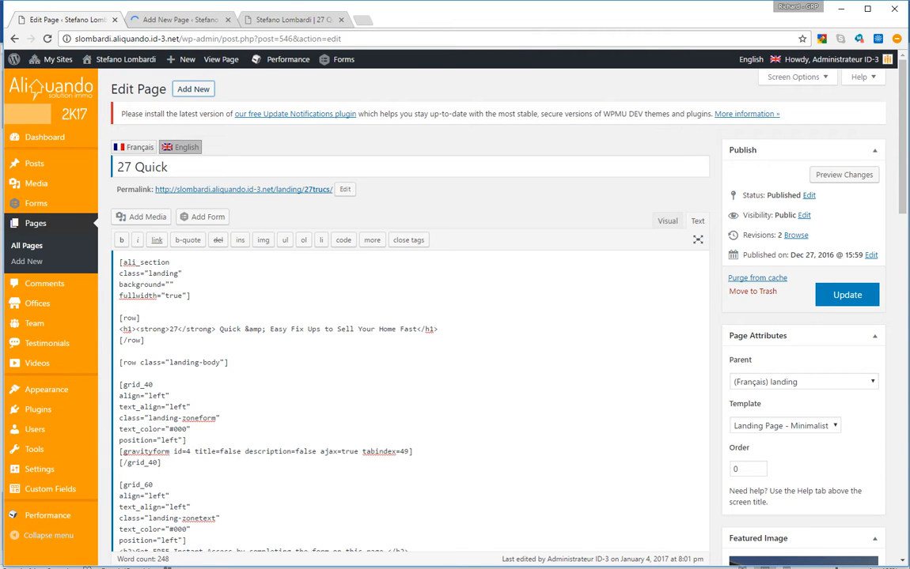
key("ctrl+Tab")
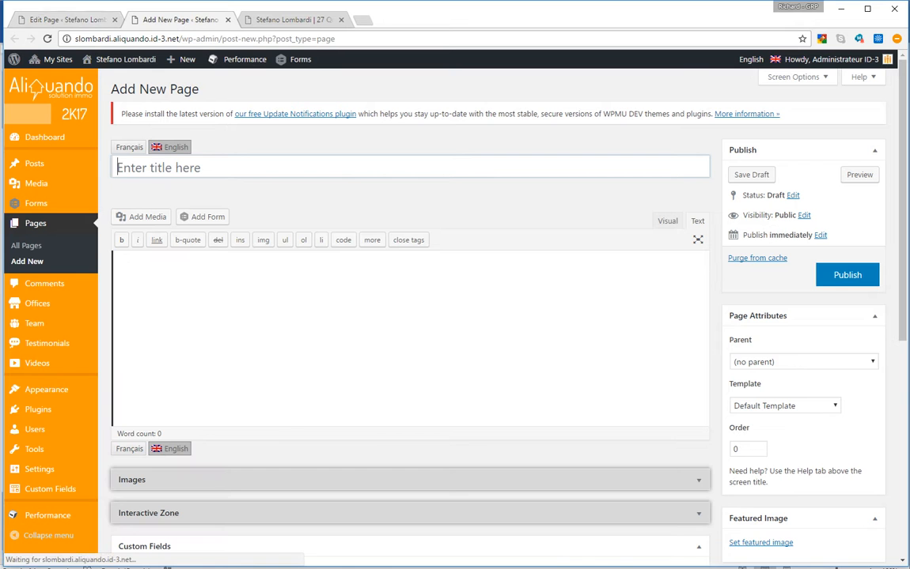
key("ctrl+shift+Tab")
key("ctrl+Tab")
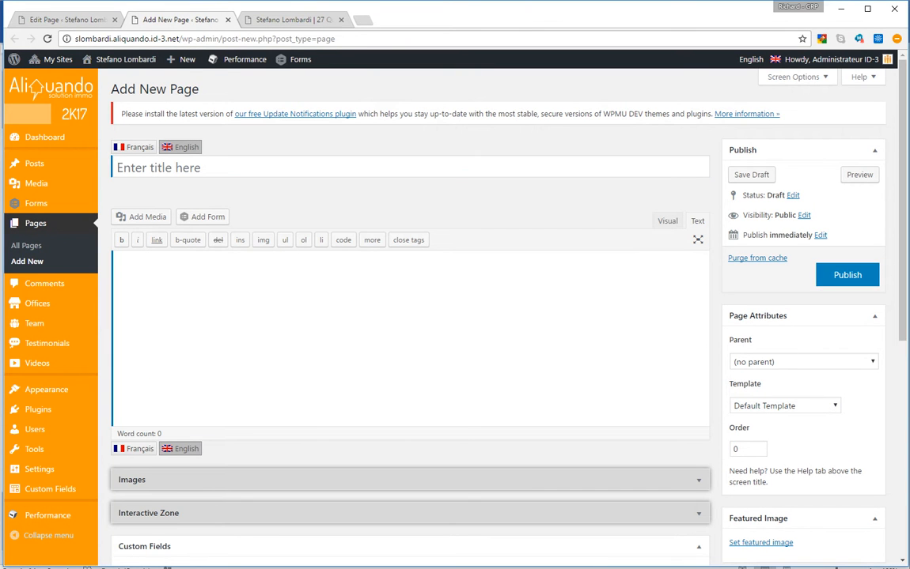
right_click(296, 268)
left_click(186, 148)
left_click(182, 167)
type("Demo Landing 2k17")
key("Tab")
key("ctrl+v")
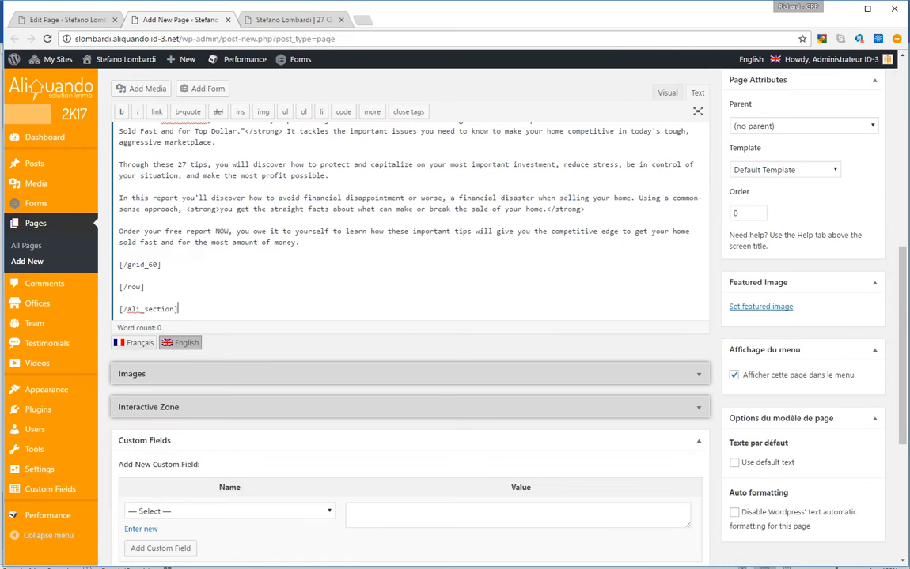
scroll(410, 316, "up", 6)
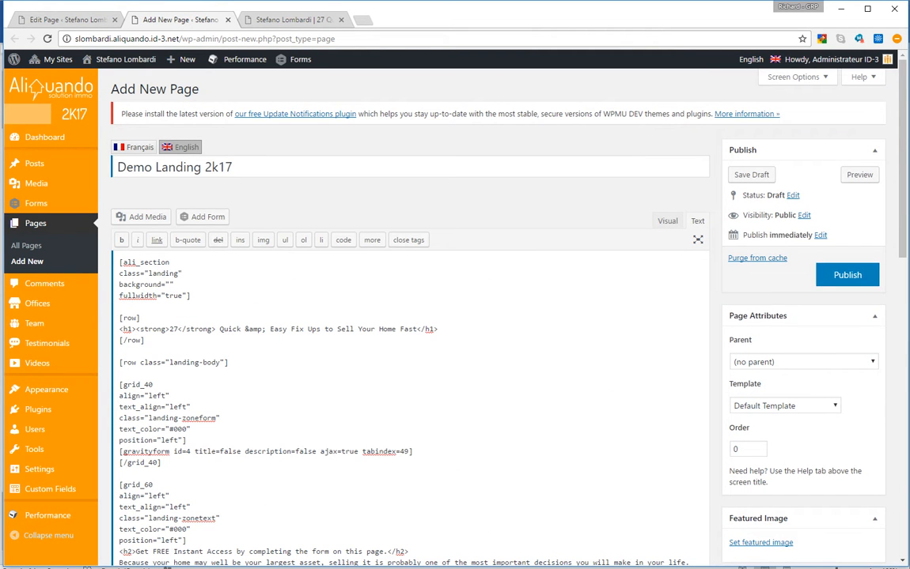
Set the new page's parent to (Français) landing and its template to Landing Page - Minimalist
left_click(803, 361)
left_click(803, 362)
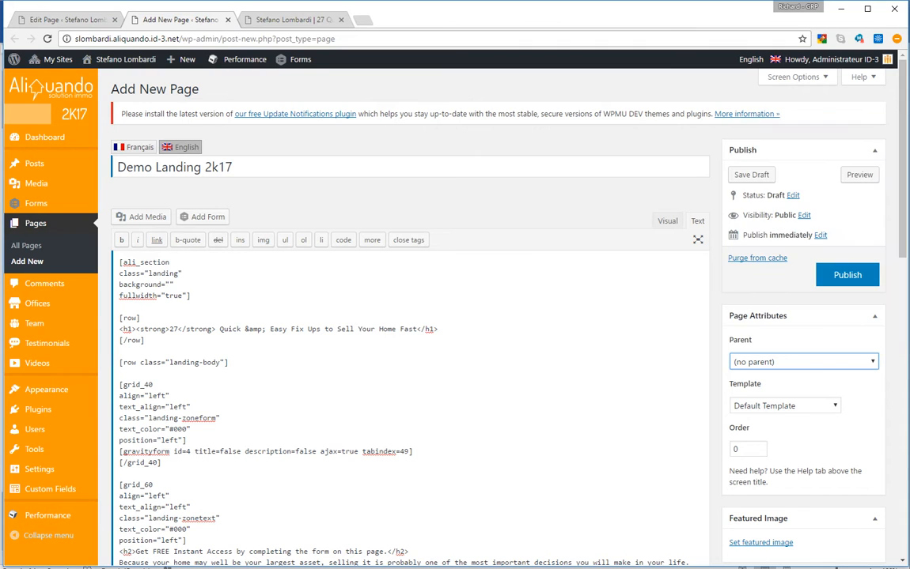
left_click(803, 361)
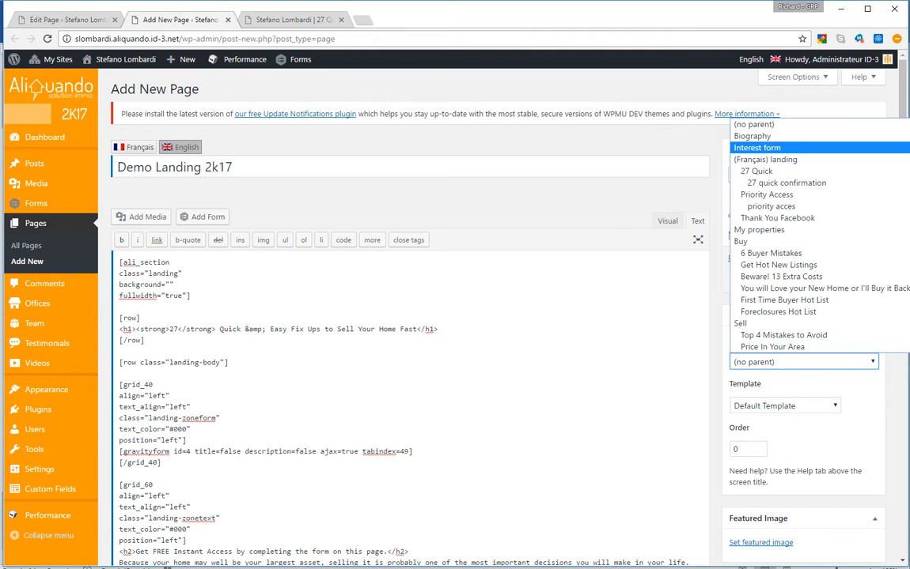
left_click(766, 160)
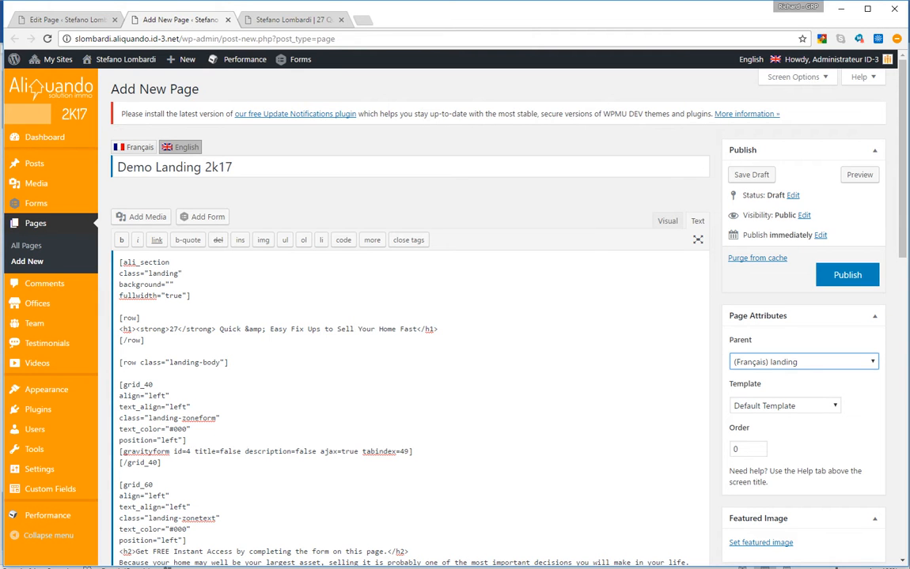
left_click(783, 406)
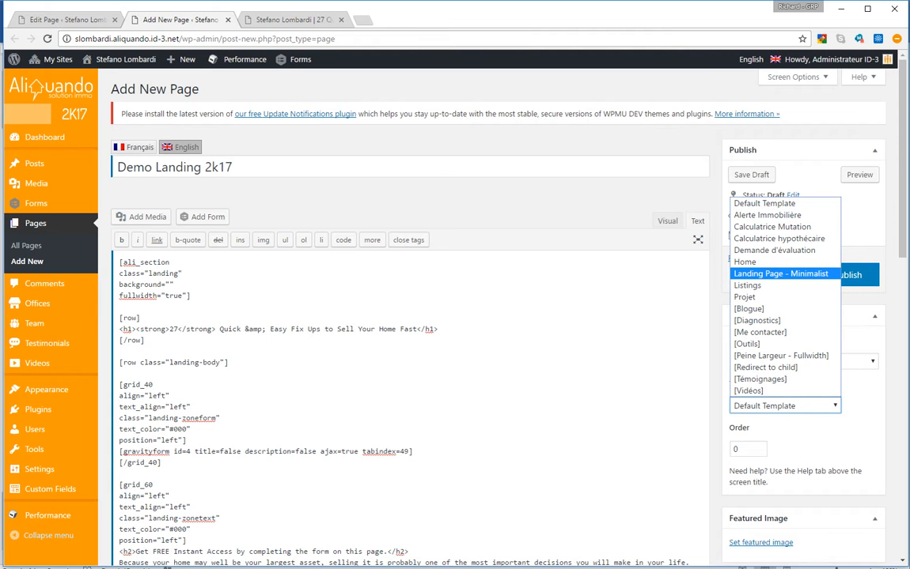
left_click(780, 274)
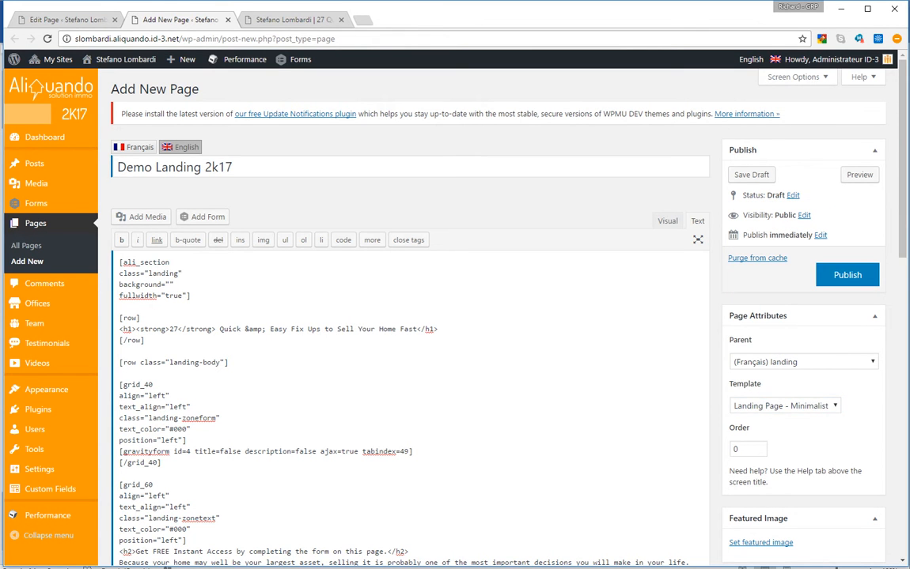
scroll(498, 317, "down", 3)
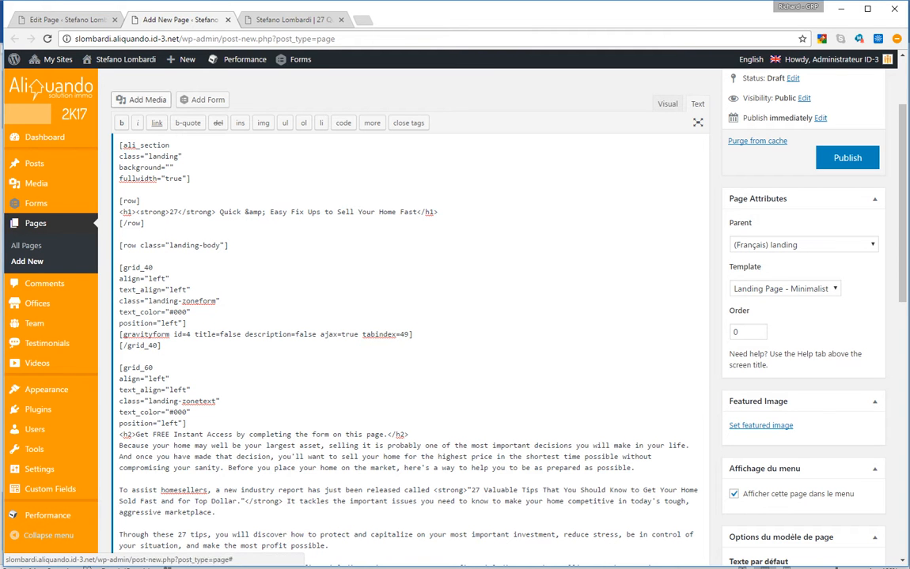
left_click(272, 19)
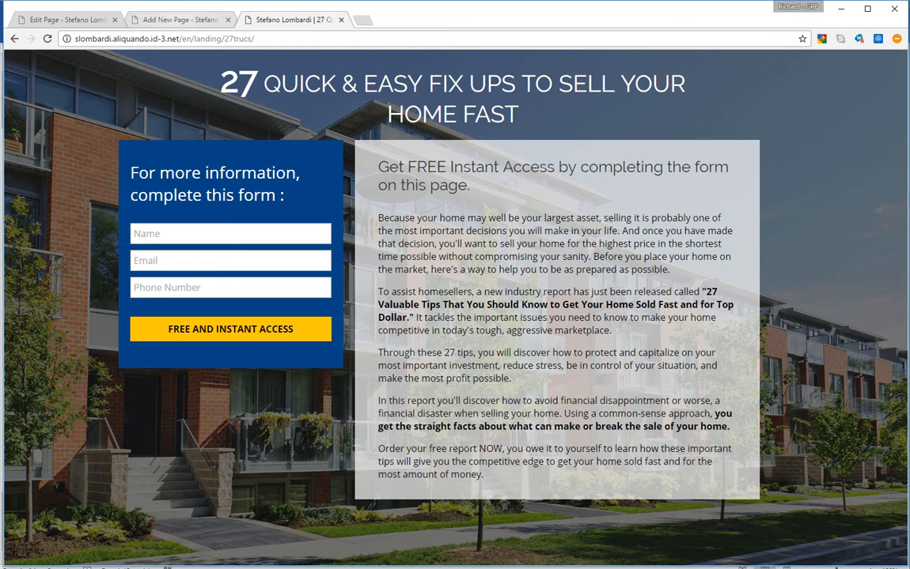
Set bg-acces-prioritaire.jpg from the Media Library as the draft's featured image
left_click(176, 20)
left_click(760, 426)
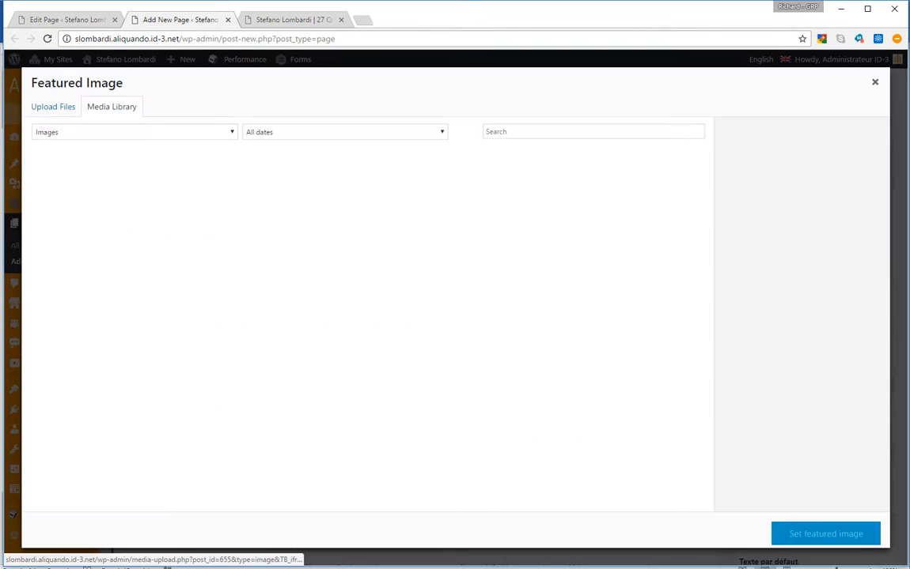
left_click(154, 189)
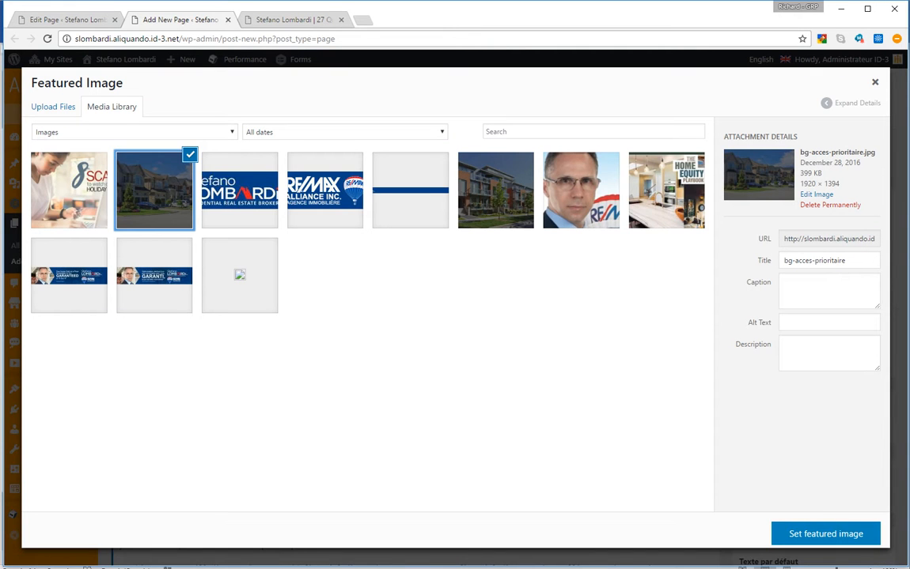
left_click(825, 534)
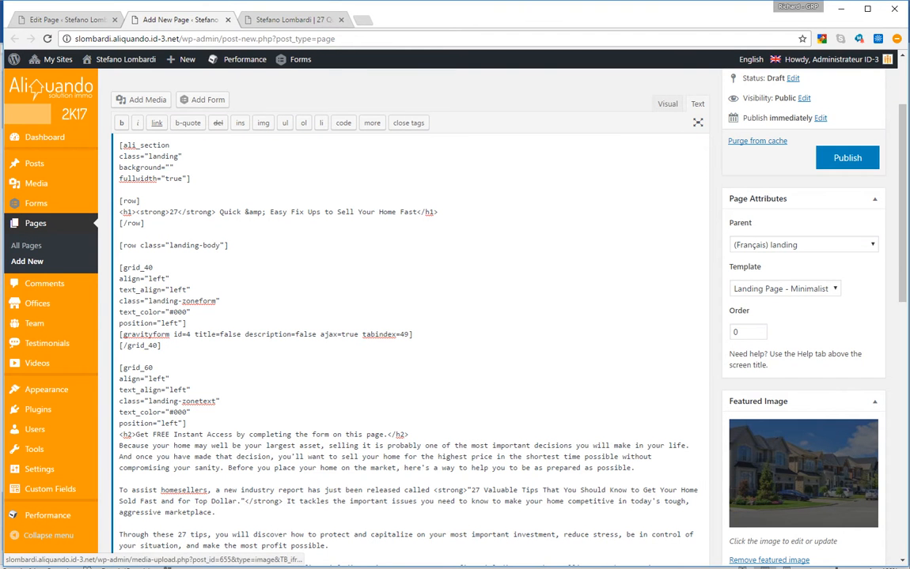
Check the featured image's dimensions, 1920 × 1394, then return to the draft
left_click(802, 473)
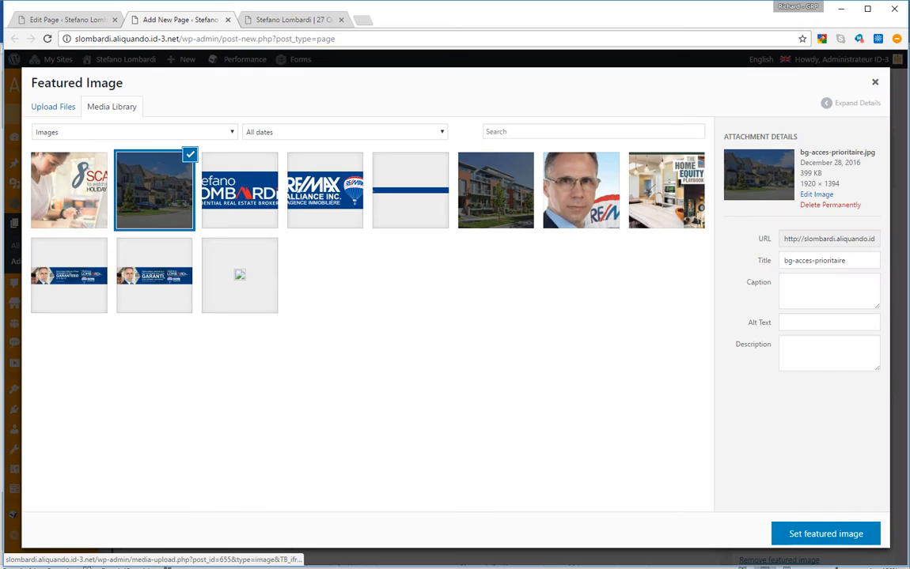
left_click_drag(840, 184, 799, 183)
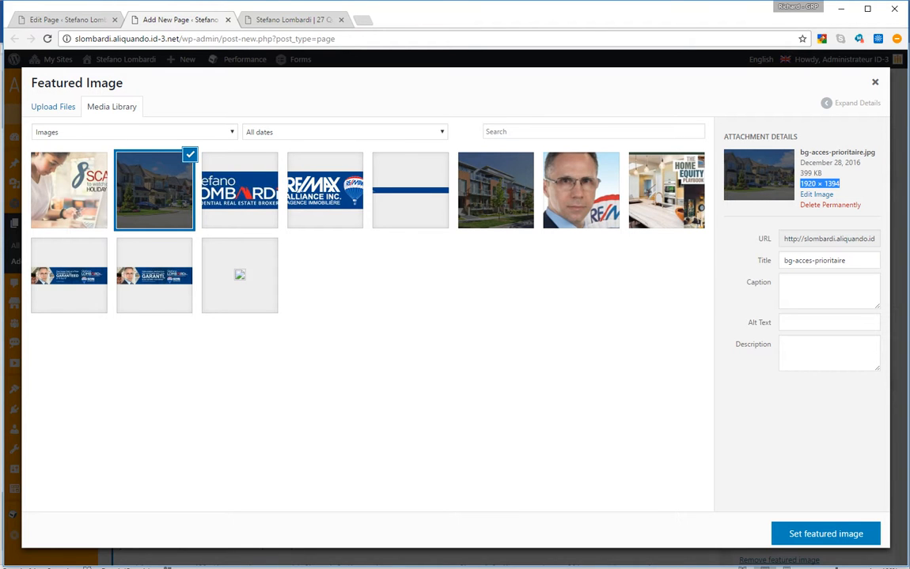
left_click(848, 183)
left_click_drag(800, 183, 841, 186)
left_click(845, 185)
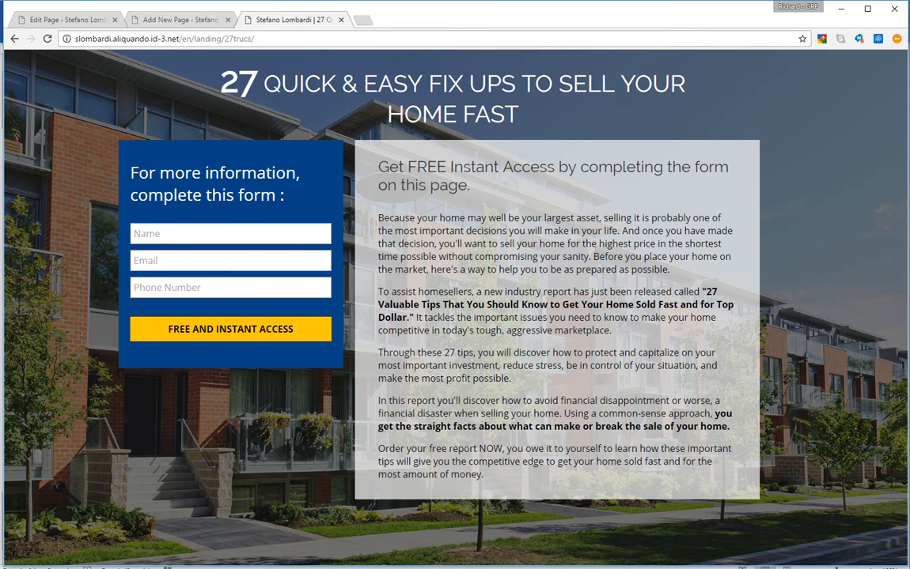
key("ctrl+shift+Tab")
scroll(451, 317, "up", 2)
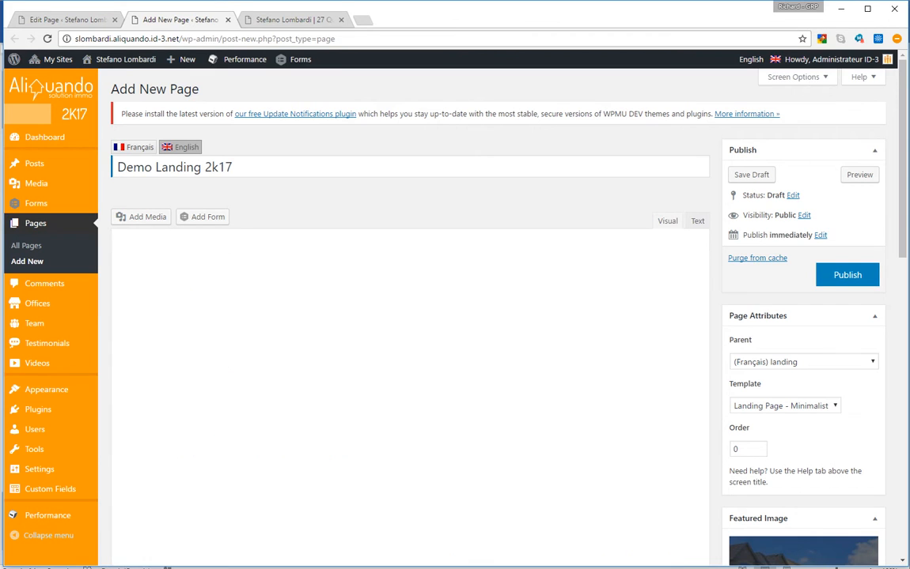
In the Visual editor, replace the H1 heading with 'Demo Landing 2k17', with only 'Demo' in bold
left_click(667, 220)
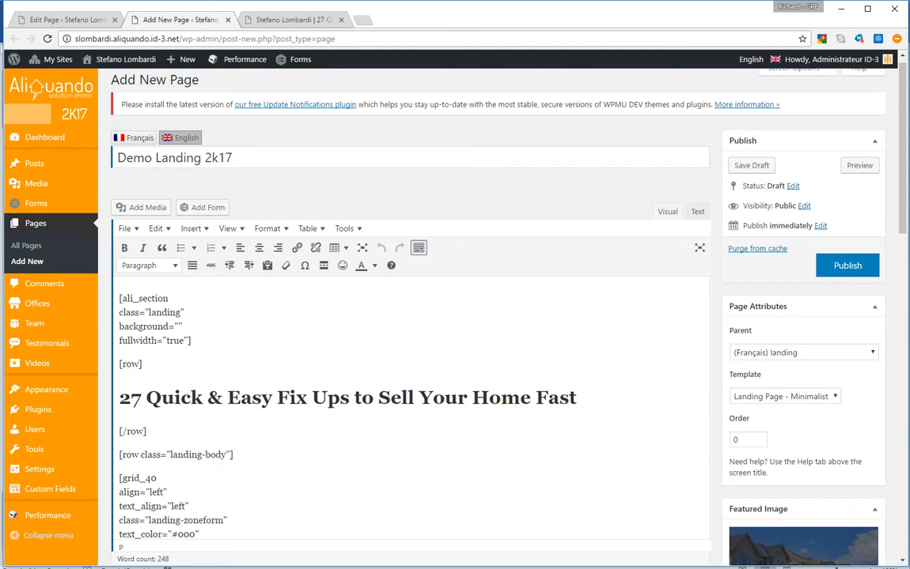
left_click_drag(119, 397, 207, 397)
left_click(446, 398)
left_click(145, 398)
type("De")
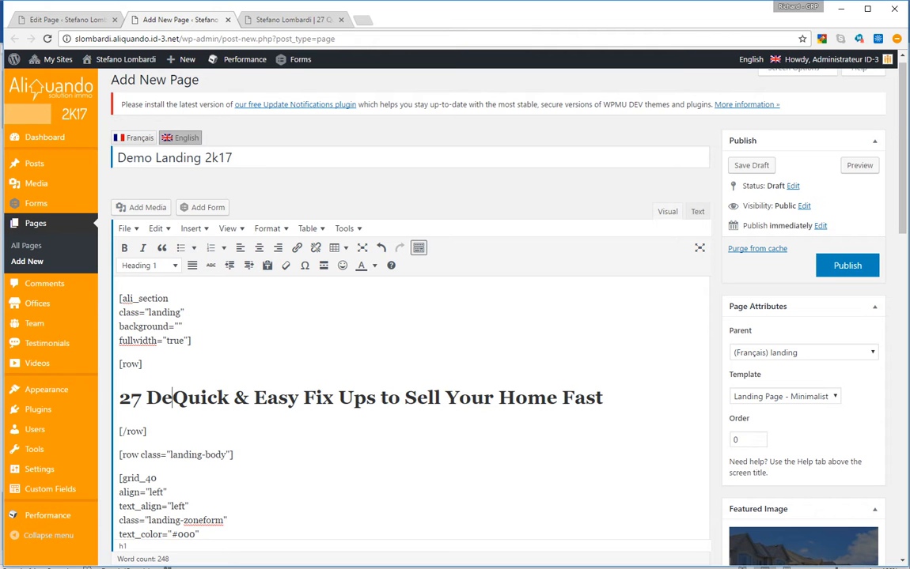
type("mo Landing ")
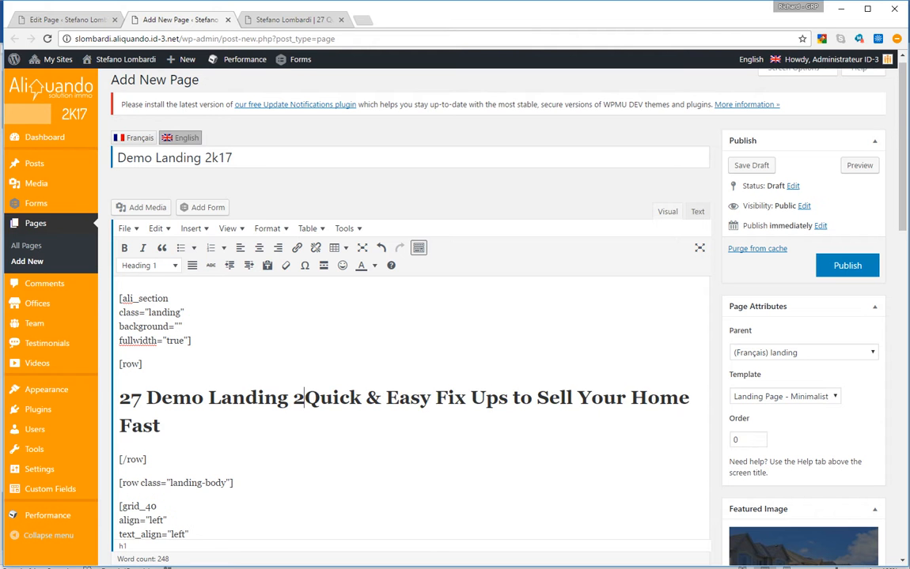
type("2k17")
key("Delete")
key("Delete")
key("Delete")
key("Delete")
key("Delete")
key("Delete")
key("Delete")
key("Delete")
key("Delete")
key("Delete")
key("Delete")
key("Delete")
key("Delete")
key("Delete")
key("Delete")
key("Delete")
key("Delete")
key("Delete")
key("Delete")
key("Delete")
key("Delete")
key("Delete")
key("Delete")
key("Delete")
key("Delete")
key("Delete")
key("Delete")
key("Delete")
key("Delete")
key("Delete")
key("Delete")
key("Delete")
key("Delete")
key("Delete")
key("Delete")
key("Delete")
key("Delete")
key("Delete")
key("Delete")
left_click(132, 398)
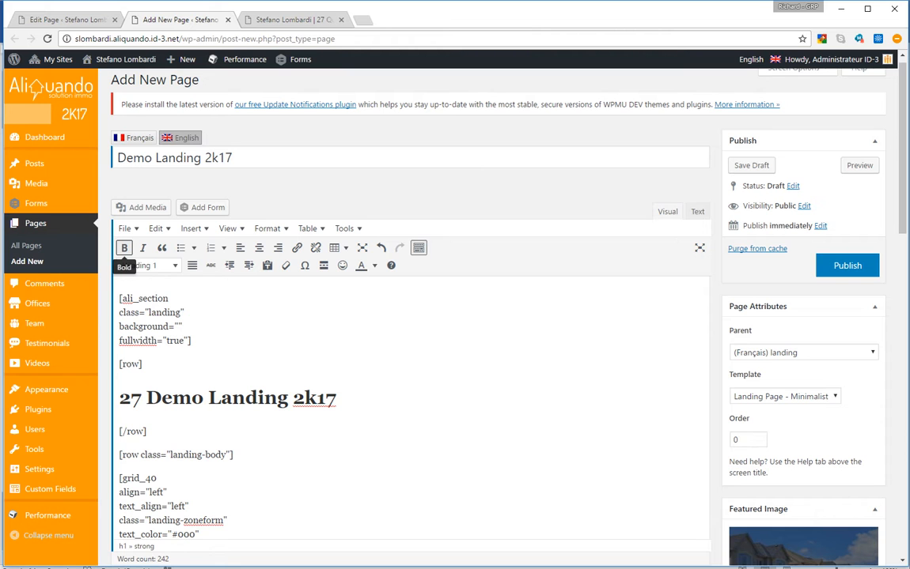
left_click(124, 248)
double_click(132, 398)
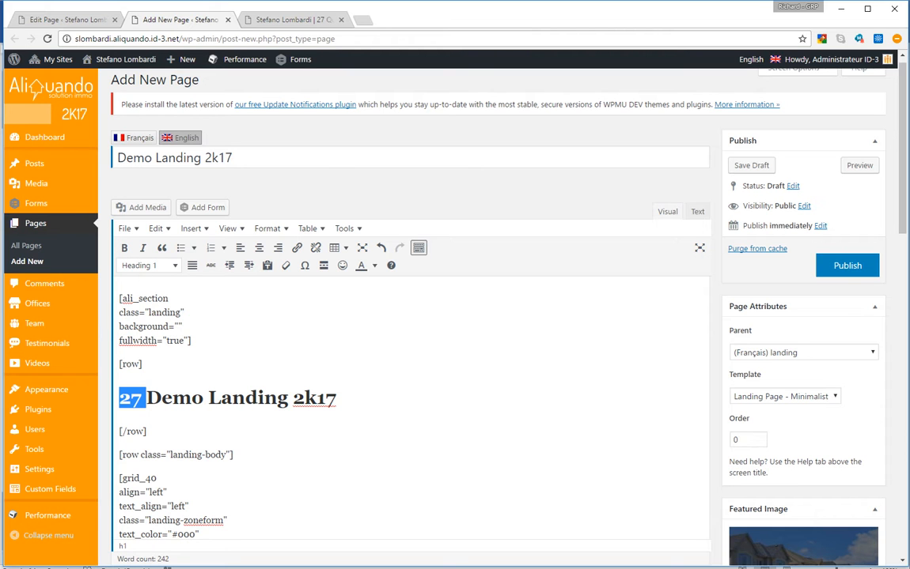
key("Delete")
key("ctrl+shift+Right")
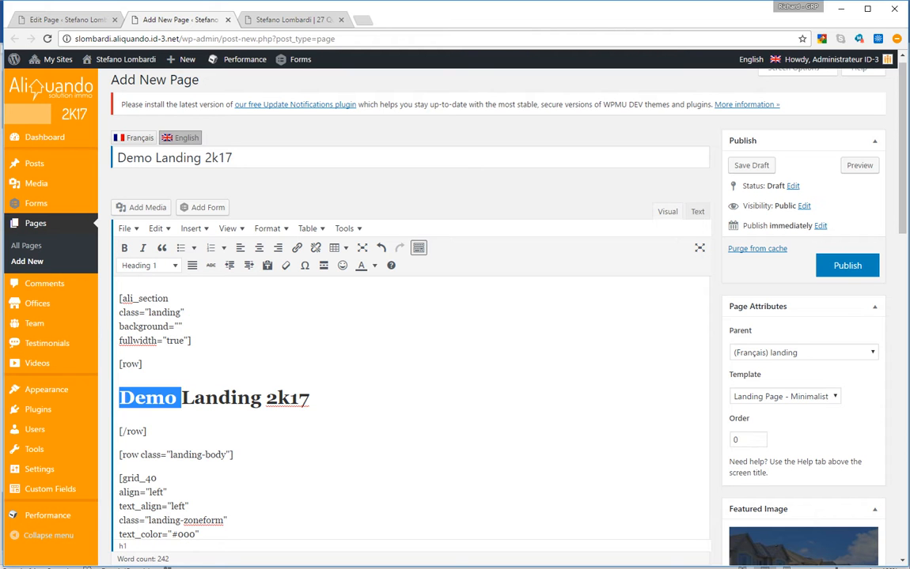
left_click(124, 249)
left_click(183, 398)
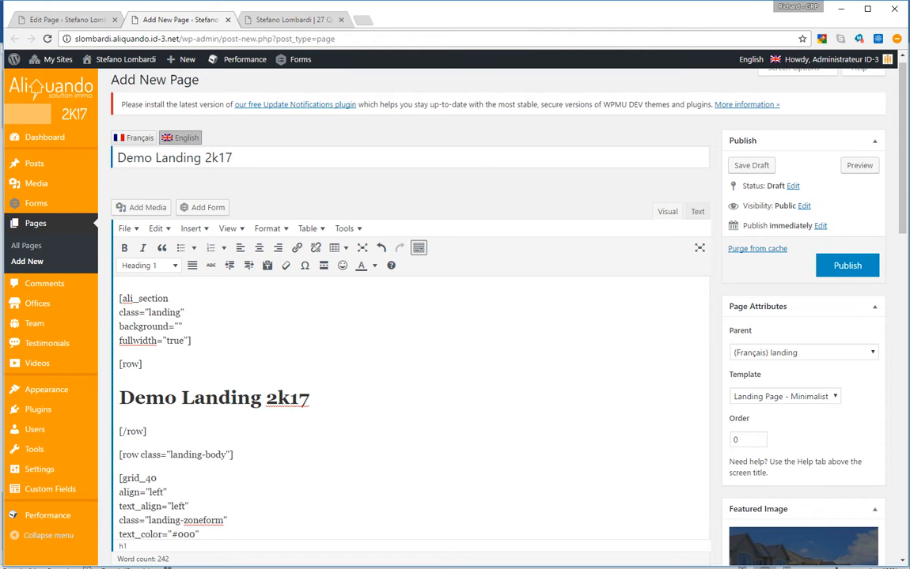
Publish the page, untick 'Afficher cette page dans le menu', and update it
left_click(847, 265)
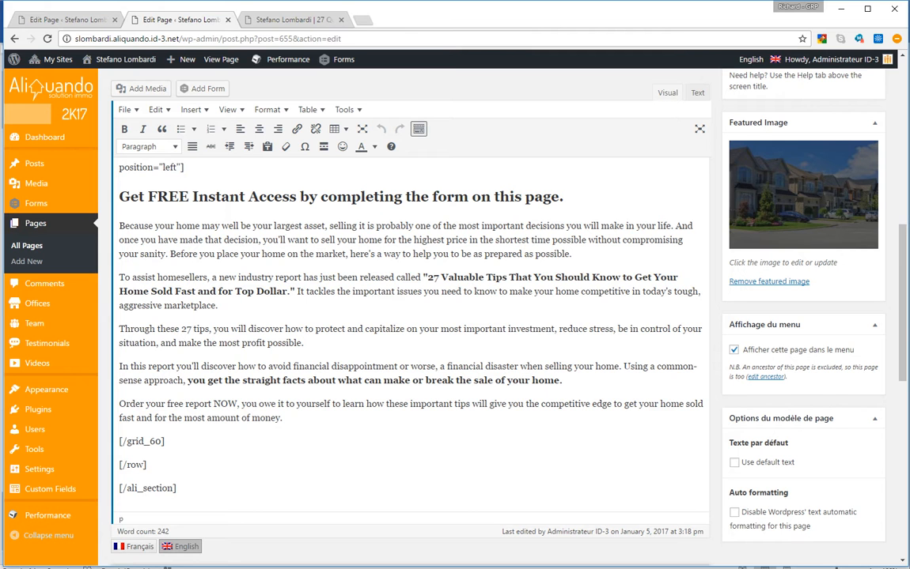
left_click(734, 350)
scroll(734, 350, "up", 6)
left_click(847, 306)
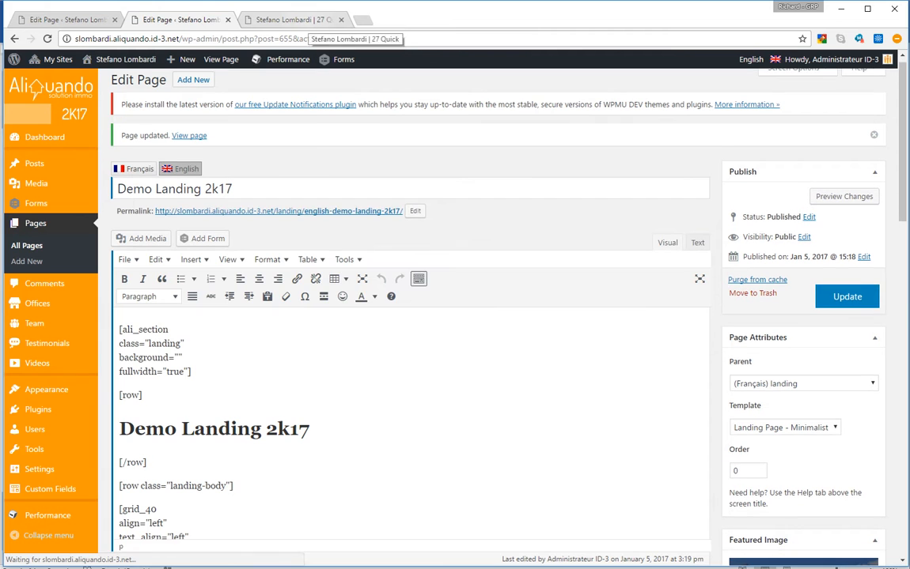
Open the page's copied permalink in a new tab and close the old fix-ups landing tab
right_click(289, 211)
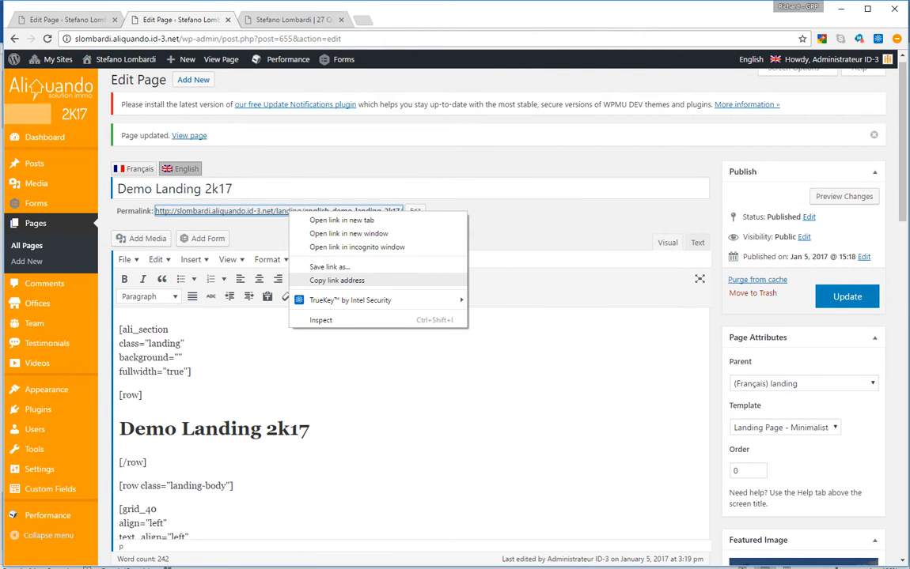
left_click(336, 280)
left_click(362, 19)
right_click(350, 40)
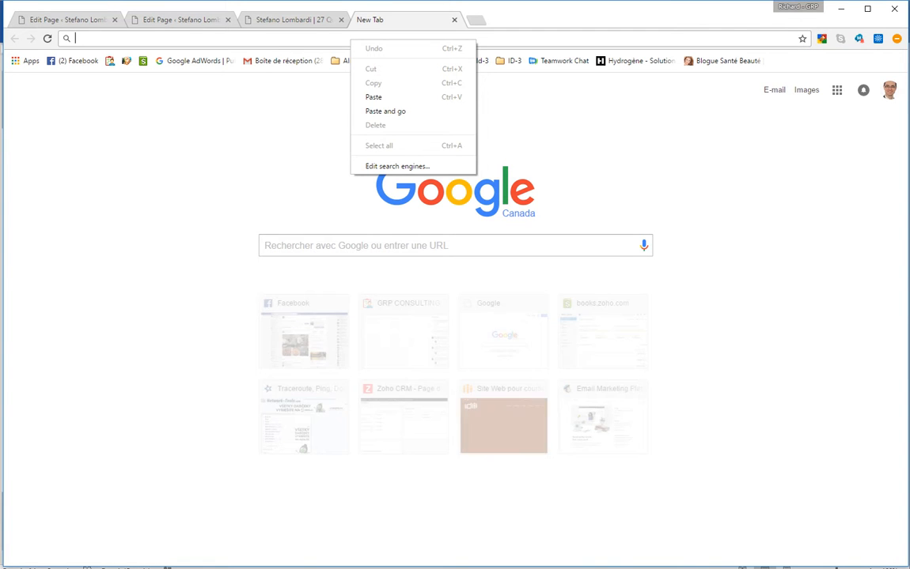
left_click(386, 111)
right_click(356, 38)
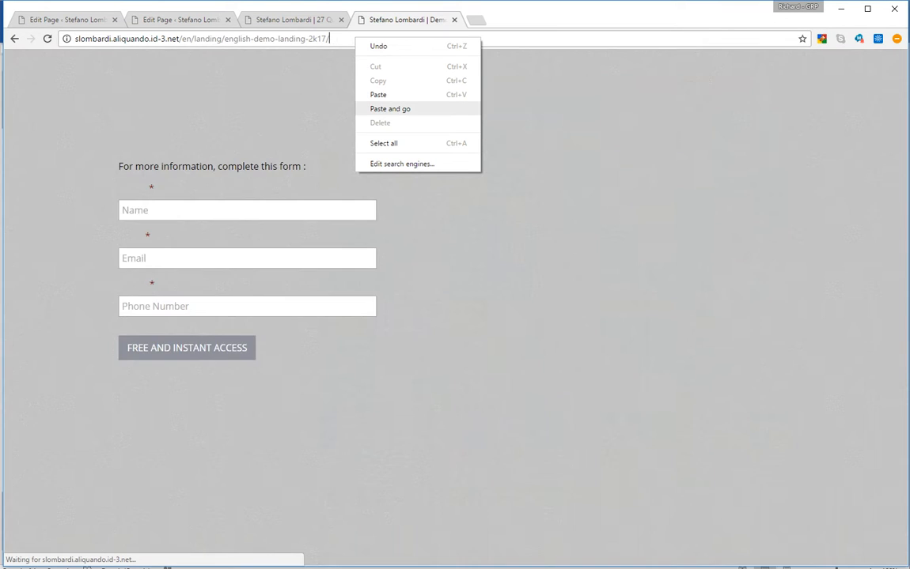
left_click(341, 20)
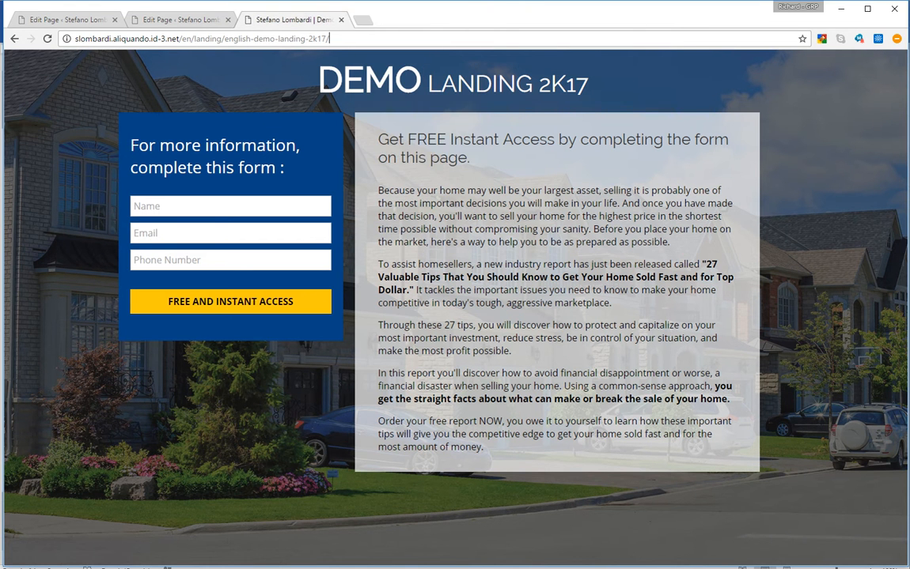
Inspect the DEMO heading and form heading on the live page, then go back to the editor
left_click_drag(317, 80, 420, 79)
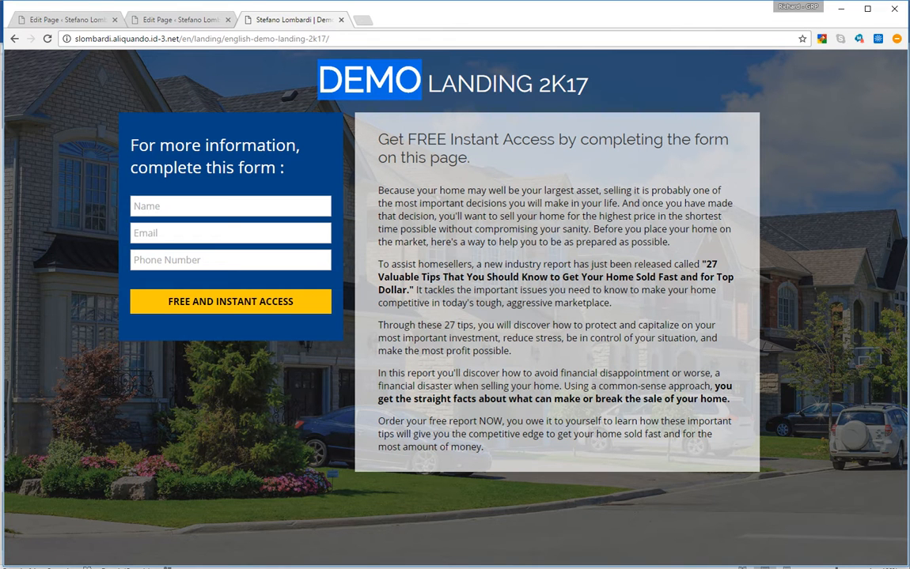
left_click(421, 80)
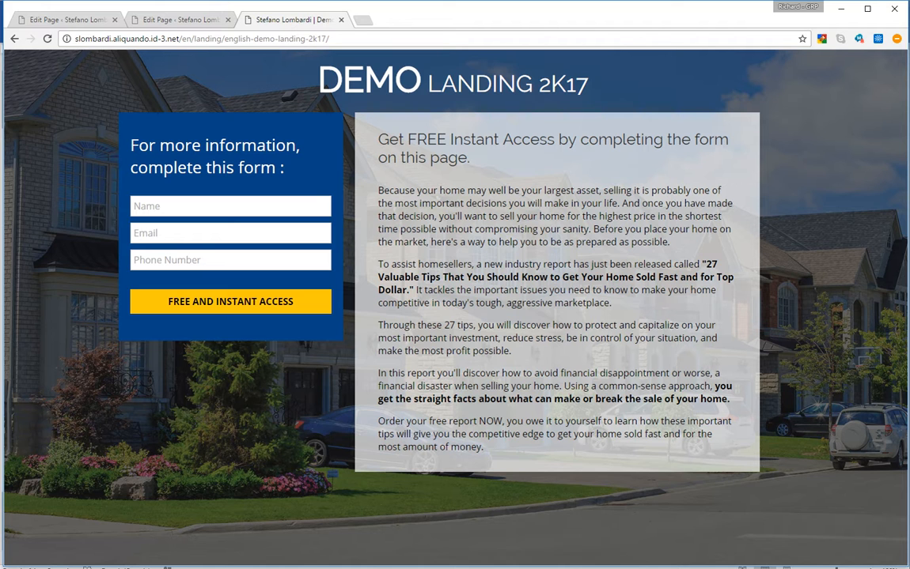
left_click_drag(285, 169, 156, 146)
left_click(156, 147)
left_click(180, 20)
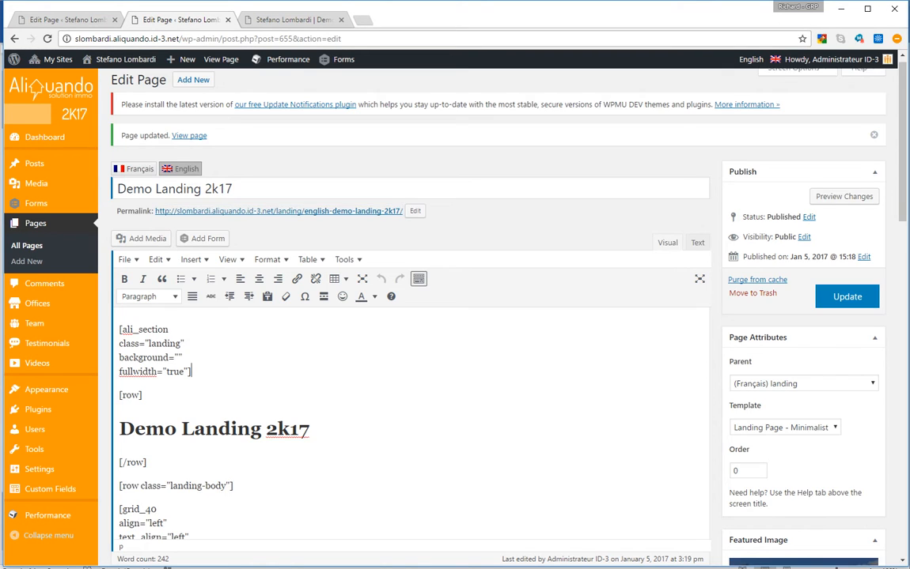
Compare the editor content against the published Demo Landing 2K17 page
scroll(456, 316, "down", 3)
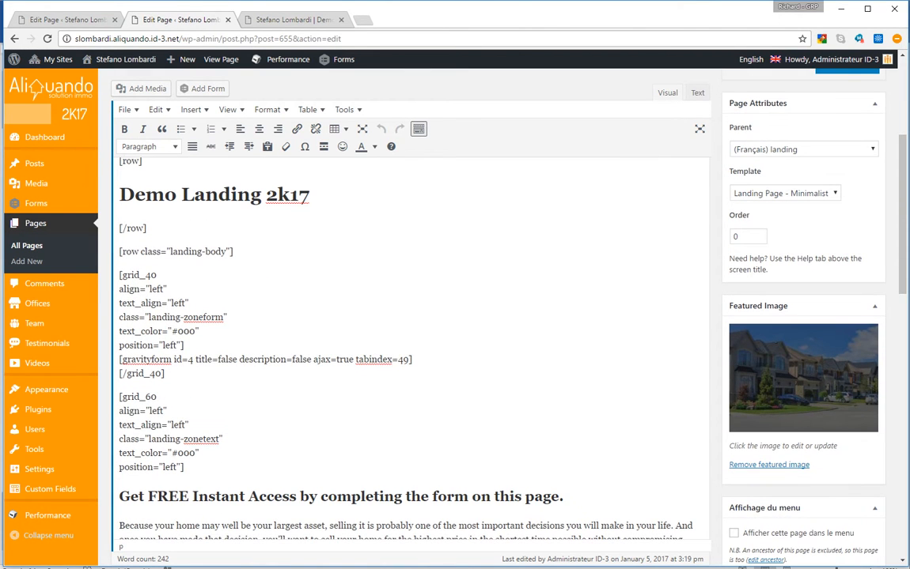
scroll(456, 317, "up", 2)
scroll(456, 316, "down", 3)
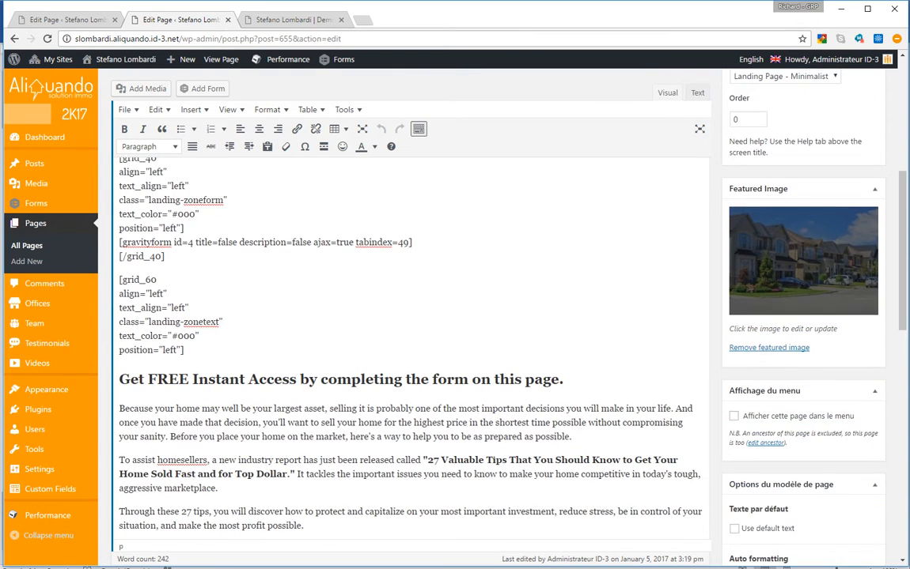
scroll(456, 317, "up", 2)
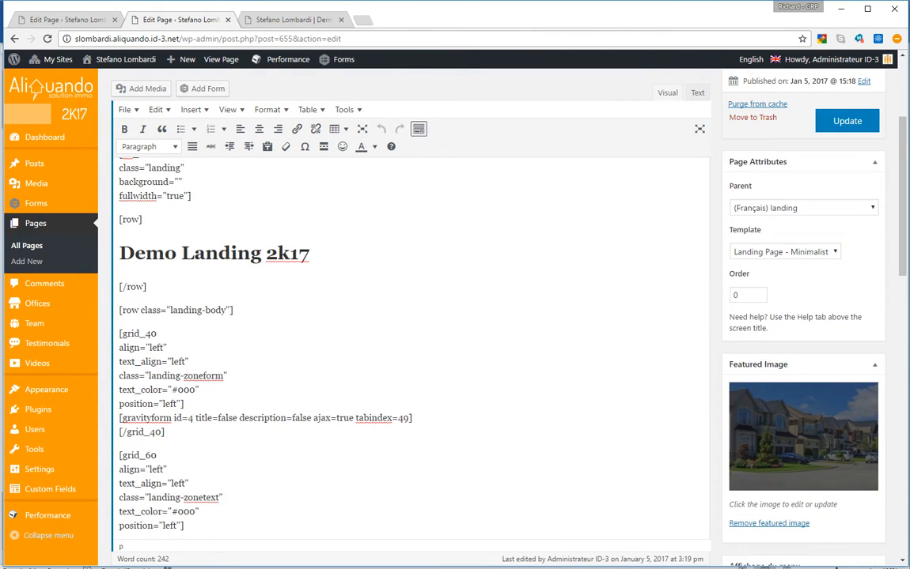
left_click(294, 20)
left_click(181, 19)
scroll(457, 317, "down", 3)
Change the subheading to 'FREE Instant Access to this demo.' and replace 'Because' with HELLO
double_click(132, 321)
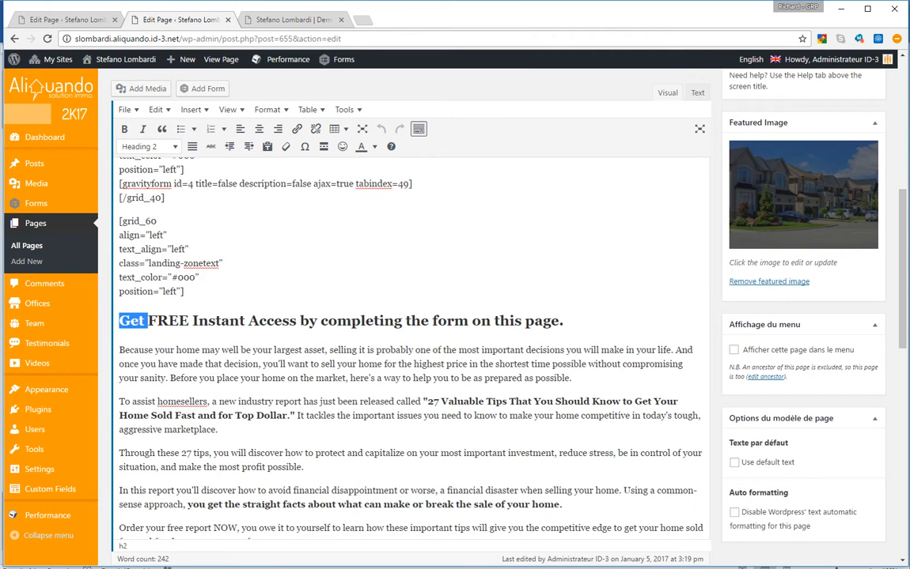
key("BackSpace")
left_click_drag(169, 322, 403, 321)
left_click(271, 322)
left_click_drag(271, 321, 530, 321)
type("to this dem")
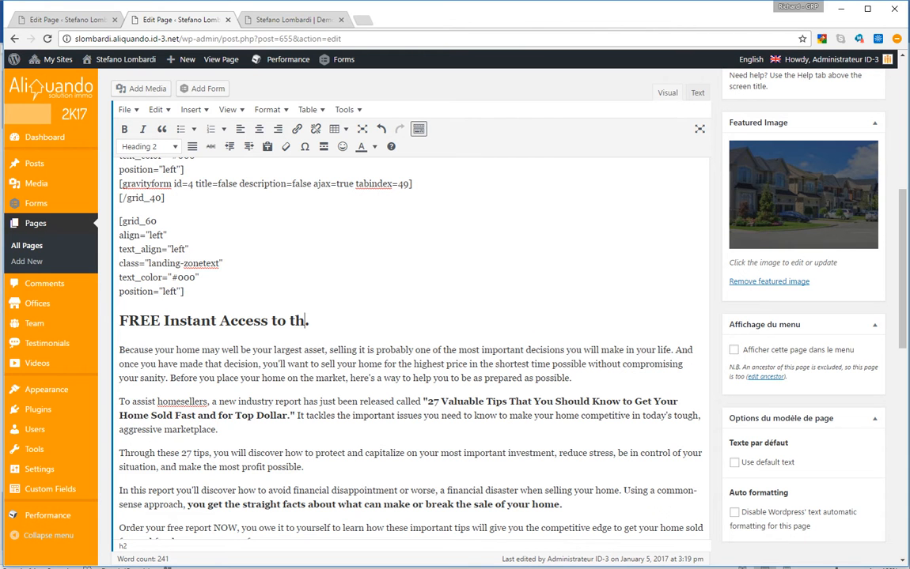
type("o")
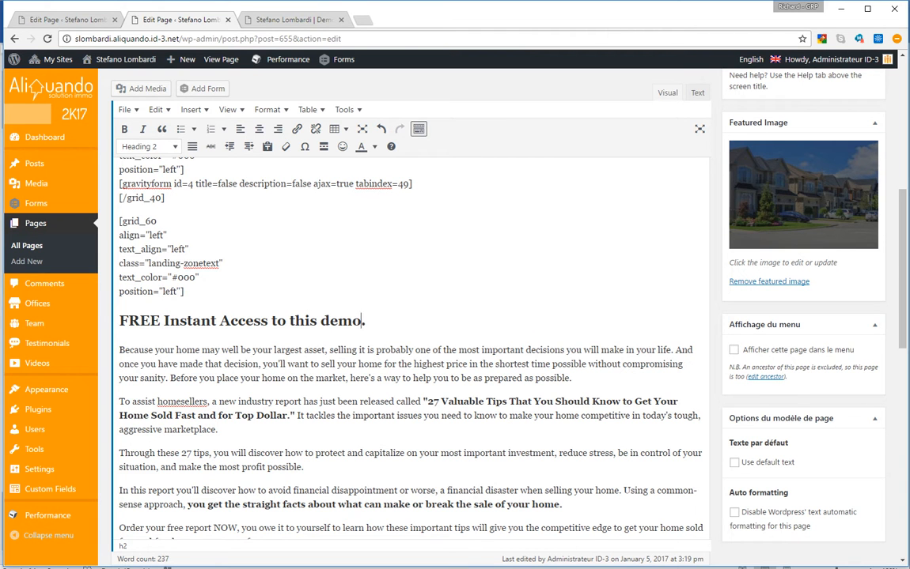
double_click(136, 350)
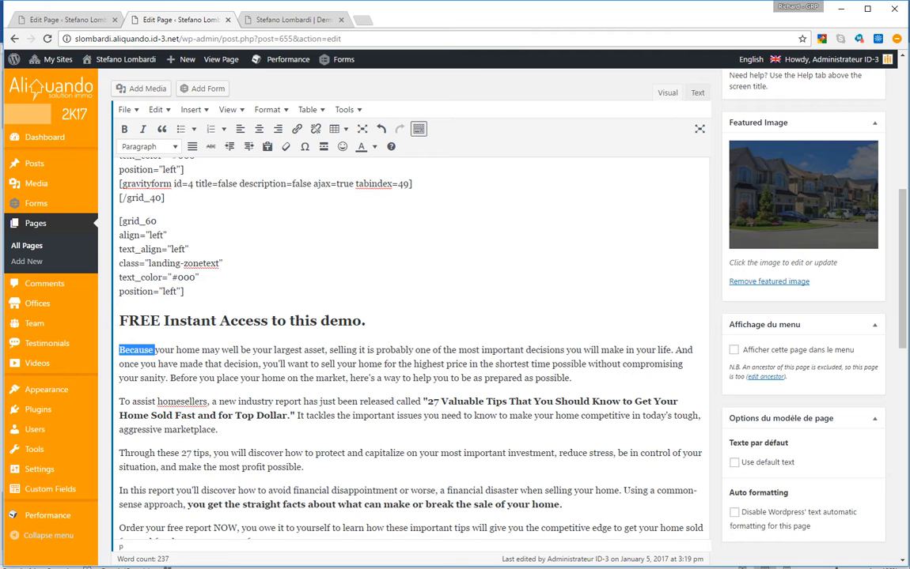
type("HELLO")
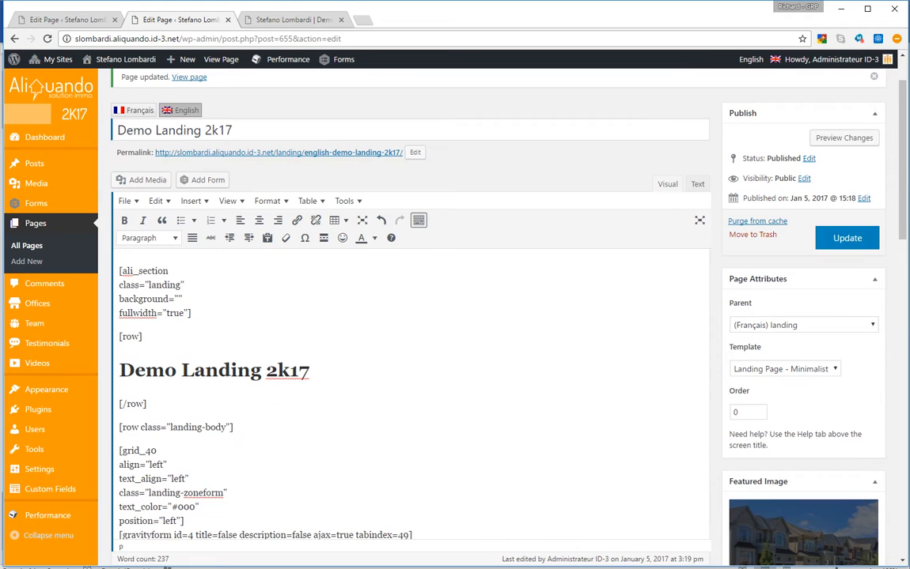
Update the page and reload the live Demo Landing 2K17 page
left_click(847, 238)
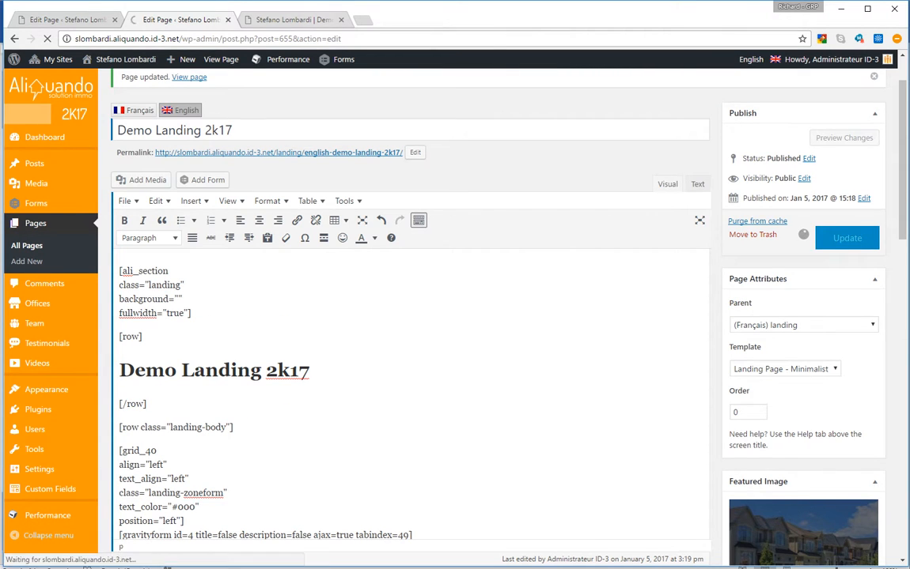
left_click(293, 20)
left_click(253, 39)
key("Return")
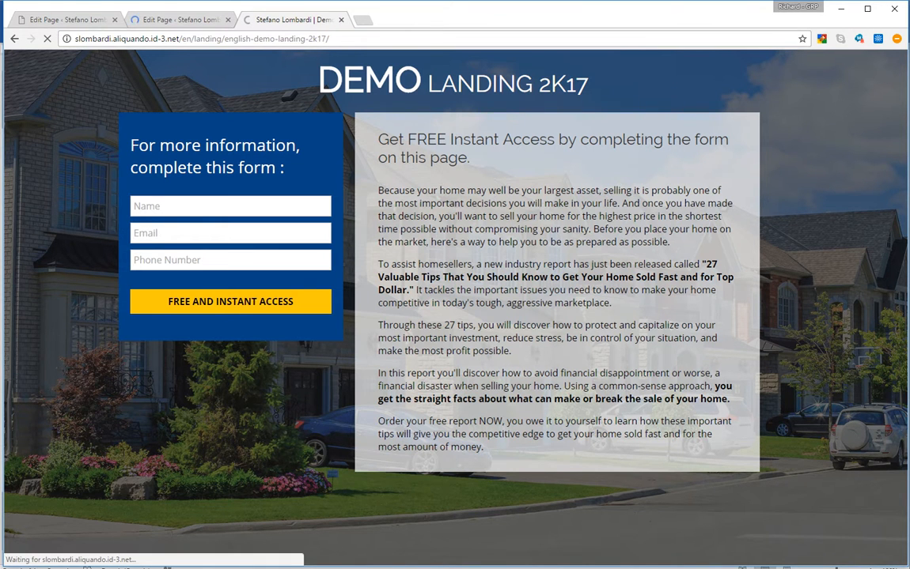
Confirm the live page shows the 'FREE Instant Access to this demo.' heading and HELLO paragraph
double_click(393, 172)
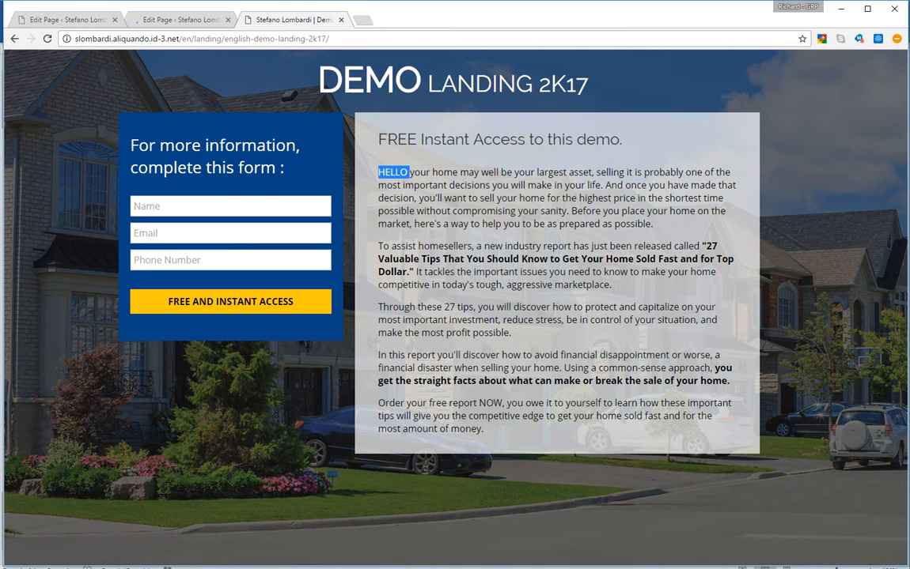
double_click(397, 139)
left_click_drag(378, 172, 461, 173)
left_click_drag(387, 139, 622, 140)
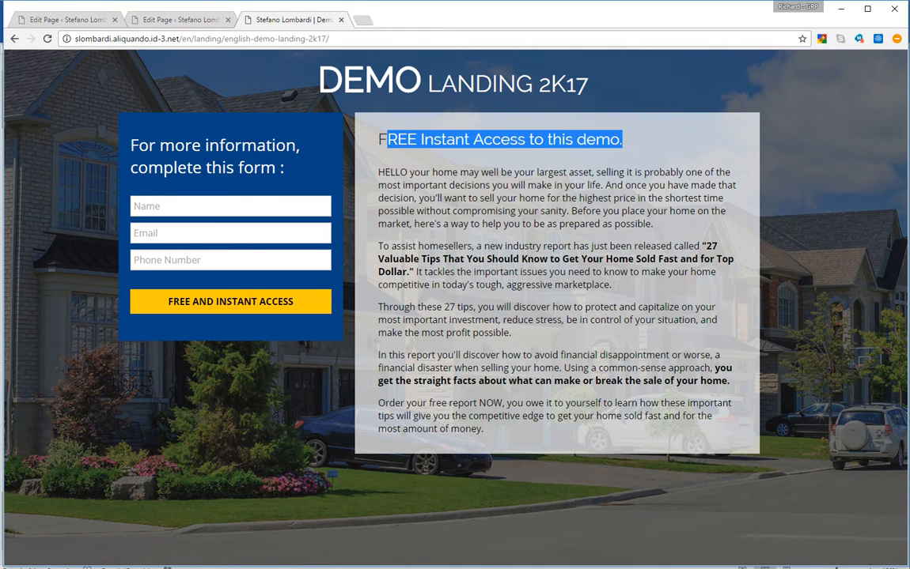
left_click(622, 140)
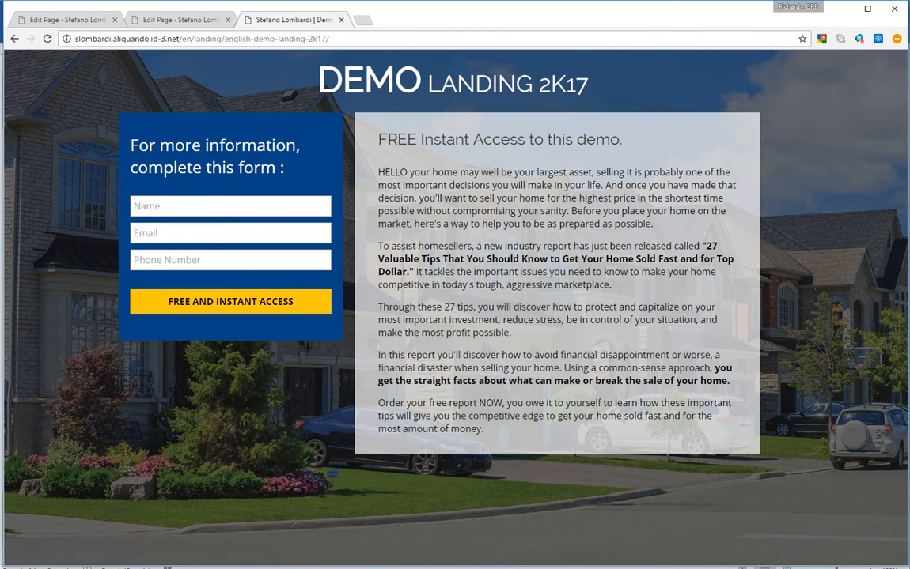
key("ctrl+shift+Tab")
scroll(411, 356, "down", 2)
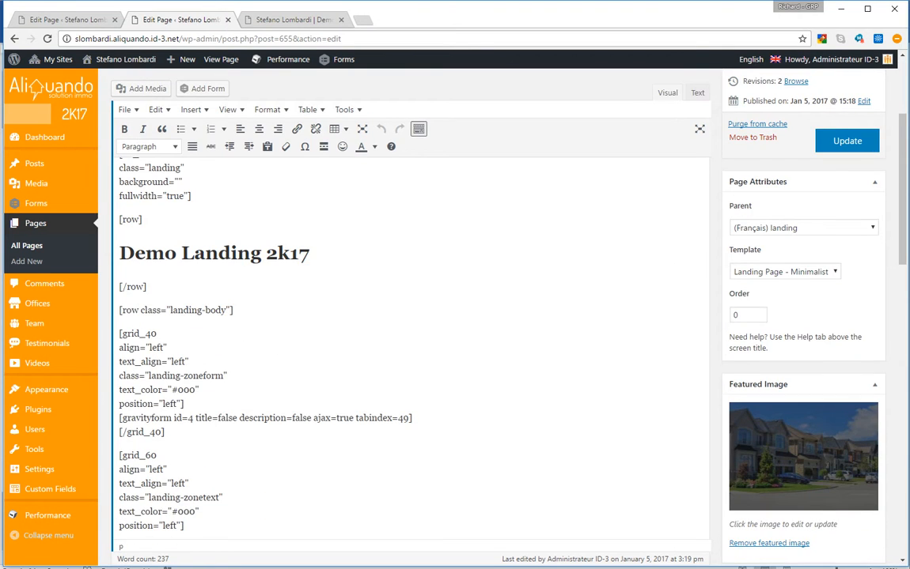
Confirm the landing page's gravityform shortcode uses id=4, then return to the 27 Quick page editor
left_click_drag(194, 418, 124, 418)
triple_click(136, 418)
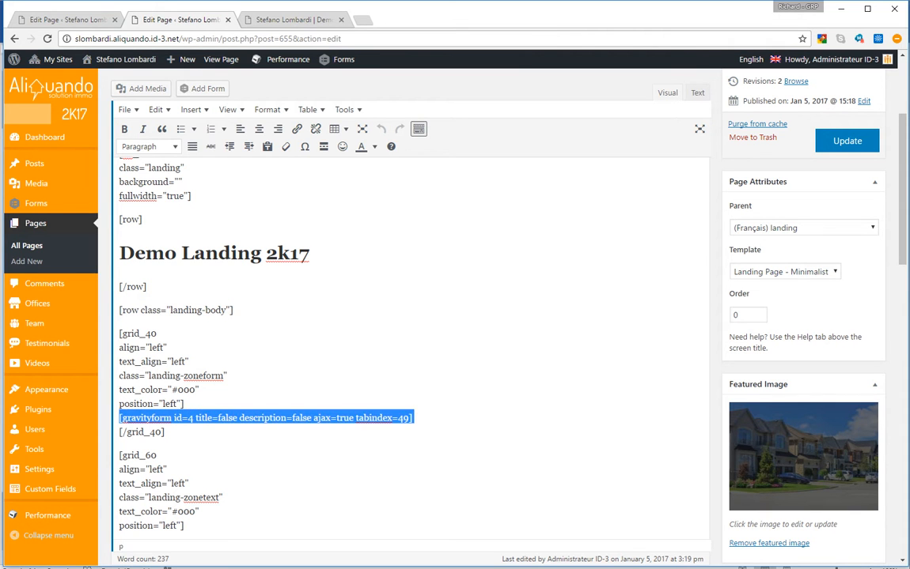
left_click(136, 417)
double_click(178, 418)
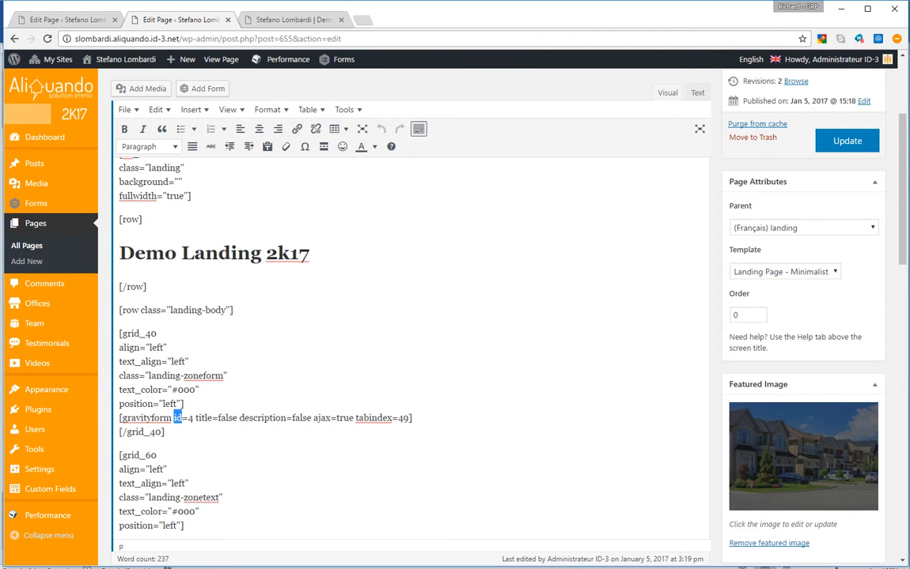
left_click_drag(194, 418, 188, 418)
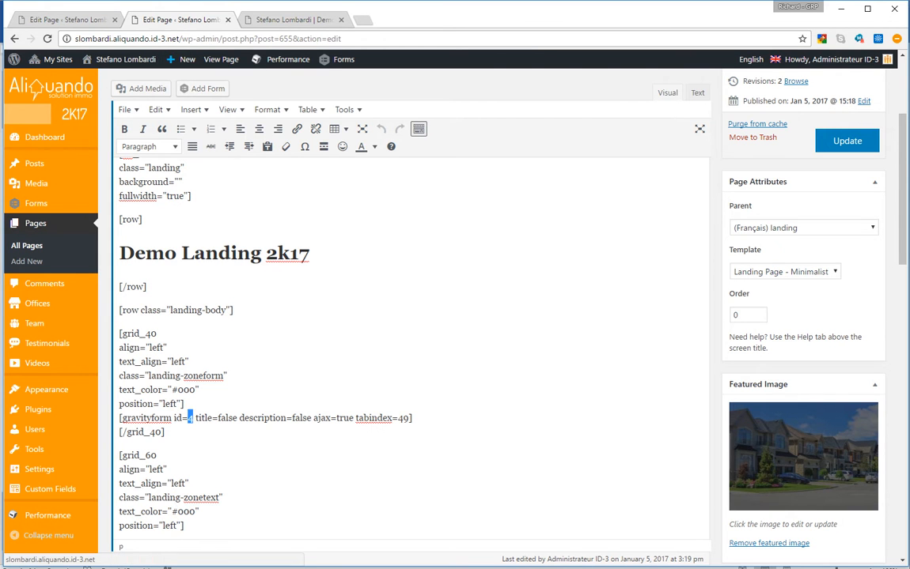
left_click(67, 19)
Permanently delete the trashed 'Demo Landing EN' form, then go back to the four active forms
mouse_move(36, 204)
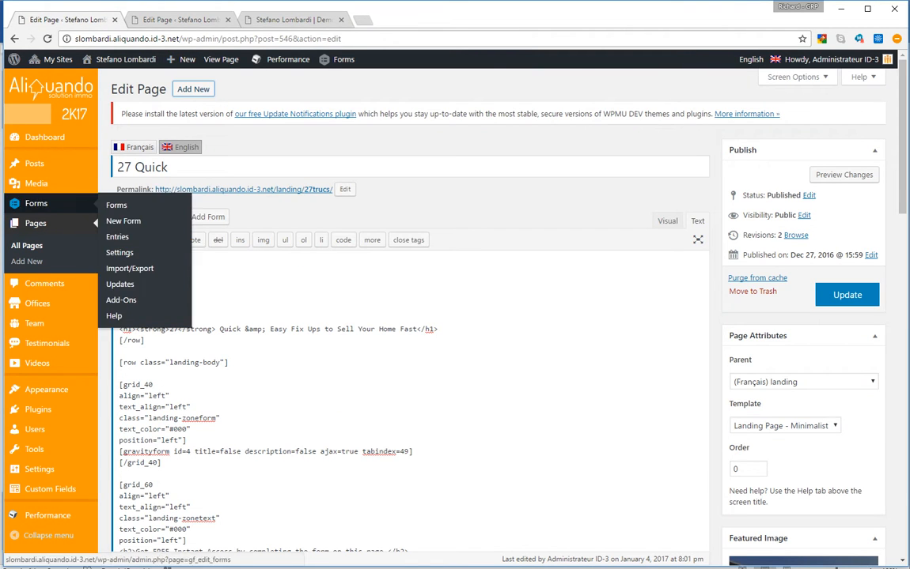
left_click(36, 203)
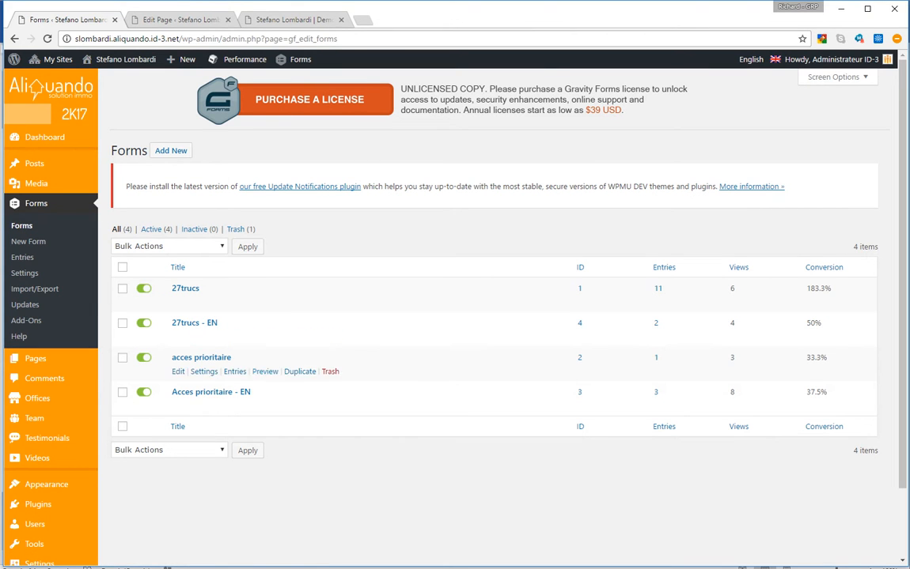
left_click(240, 230)
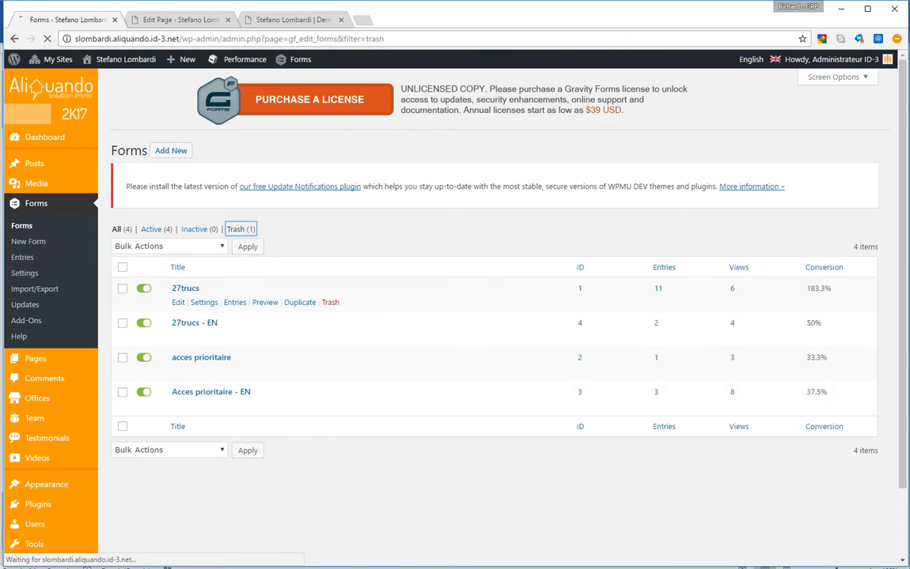
left_click(157, 246)
left_click(158, 278)
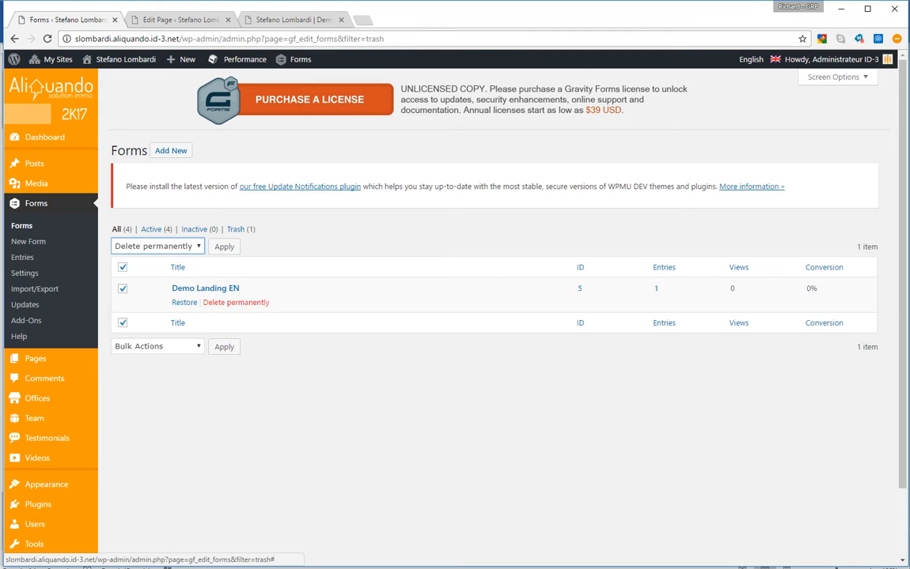
left_click(236, 302)
key("Return")
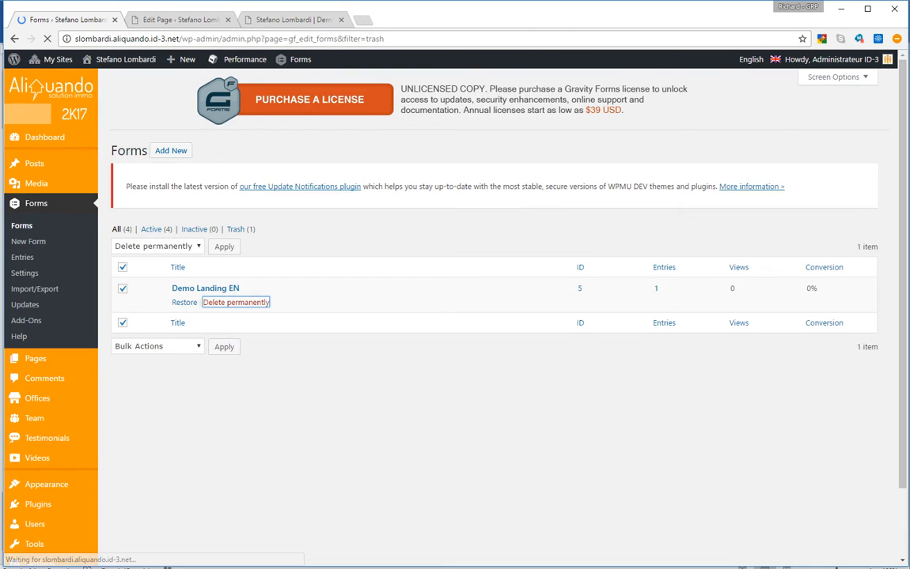
left_click(155, 260)
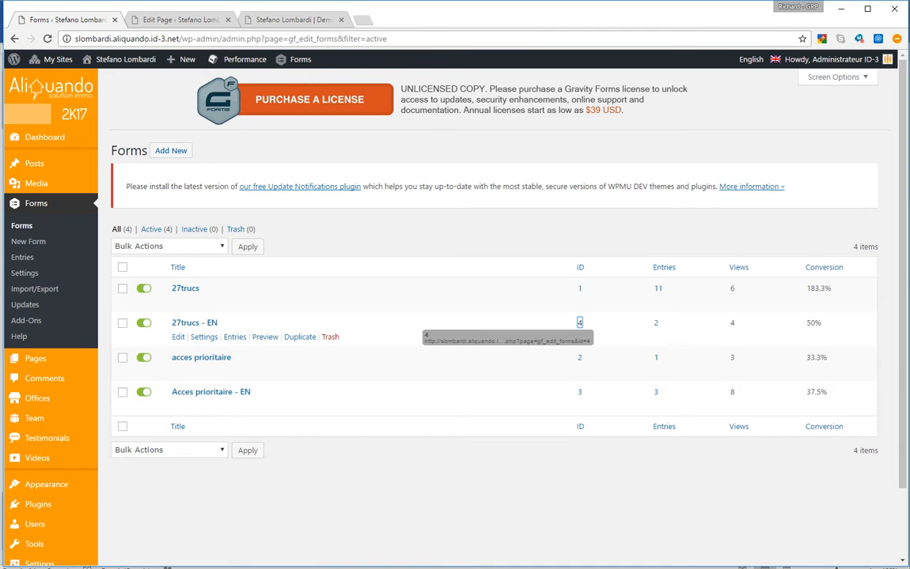
Duplicate '27trucs - EN' into '27trucs - EN - Copy 1' (ID 6) and open the copy's settings
left_click(300, 337)
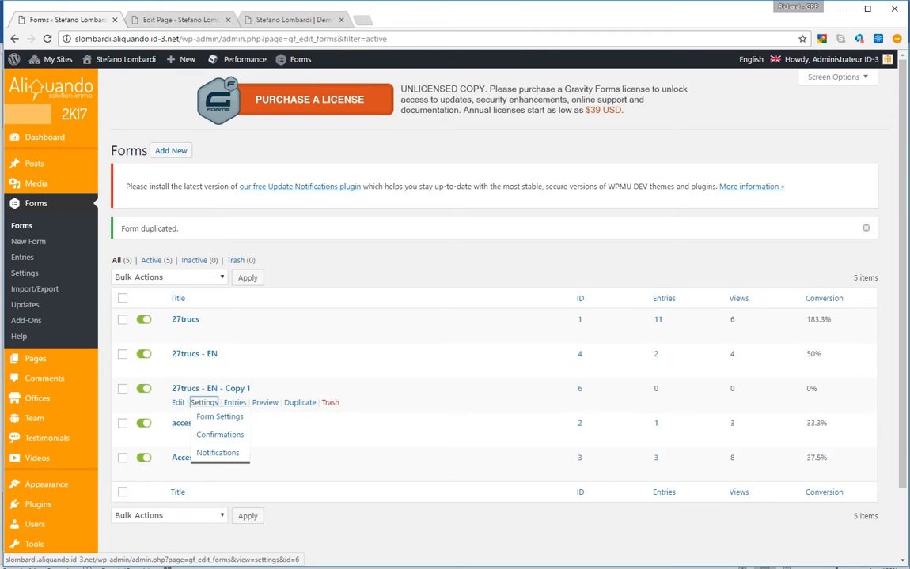
left_click(204, 403)
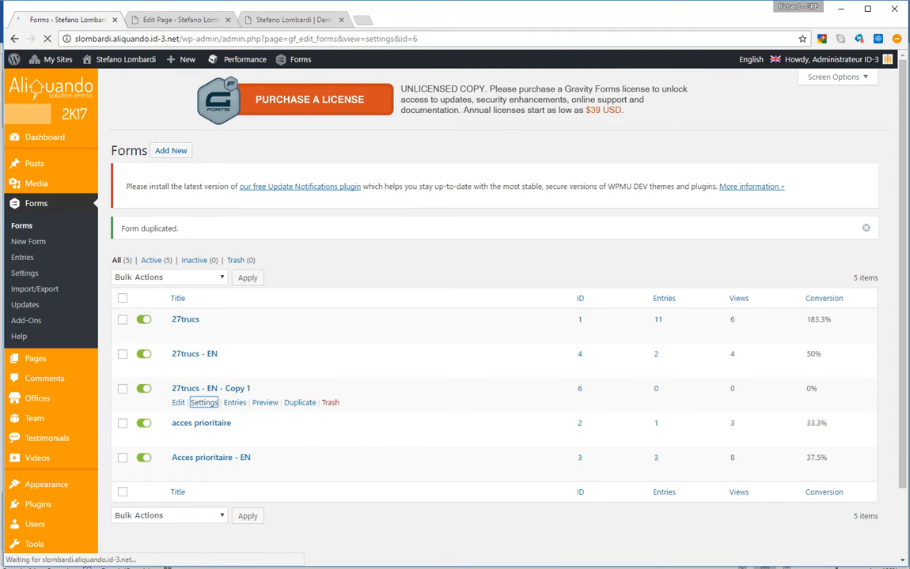
Set the form title to 'Demo Landing EN' and the button text to 'ACCESS THE DEMO'
left_click_drag(423, 305, 325, 307)
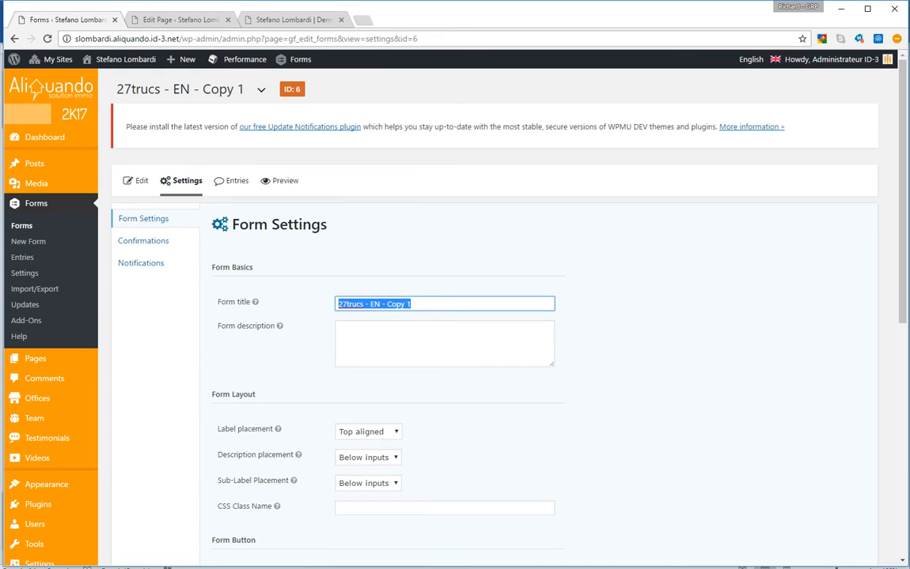
type("Den")
type("o Landing ")
type("EN")
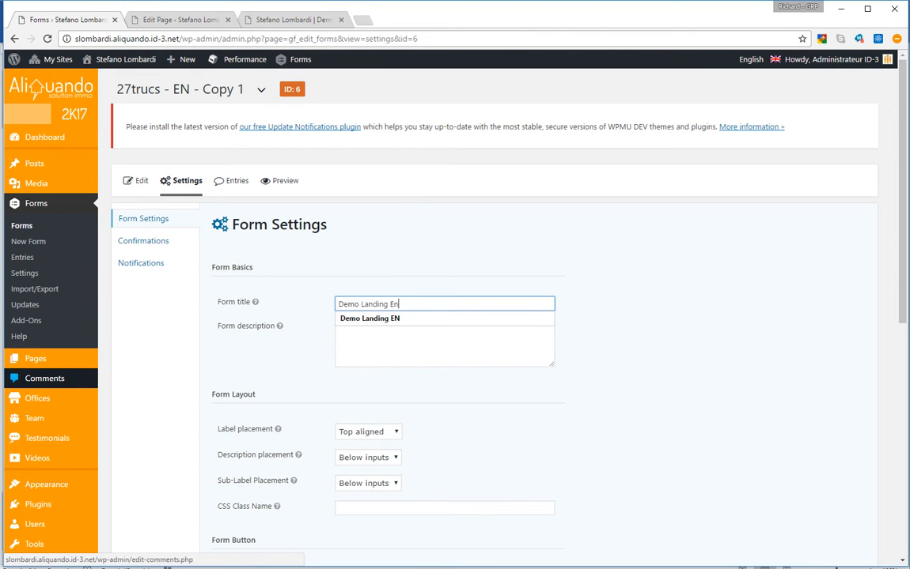
left_click(625, 348)
scroll(624, 348, "down", 3)
left_click_drag(466, 366, 336, 367)
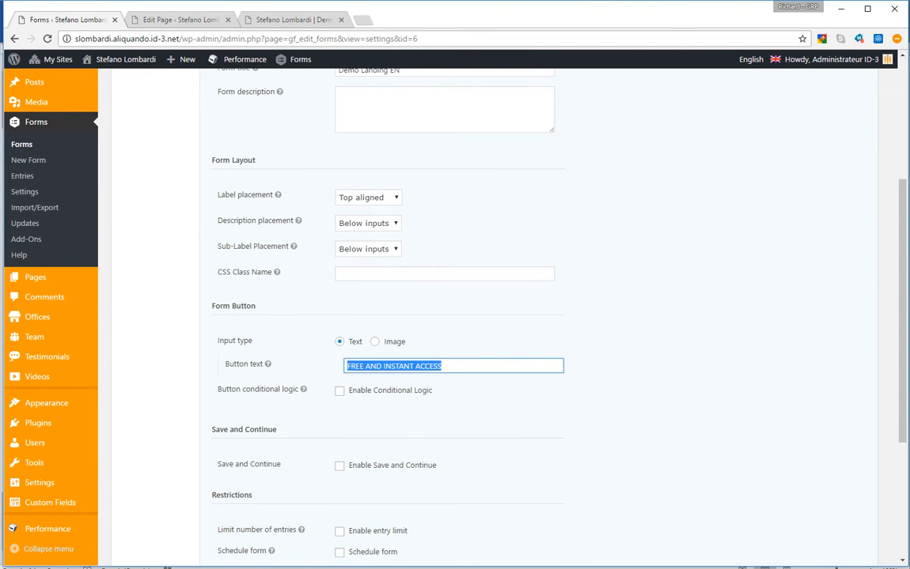
key("BackSpace")
type("ACC")
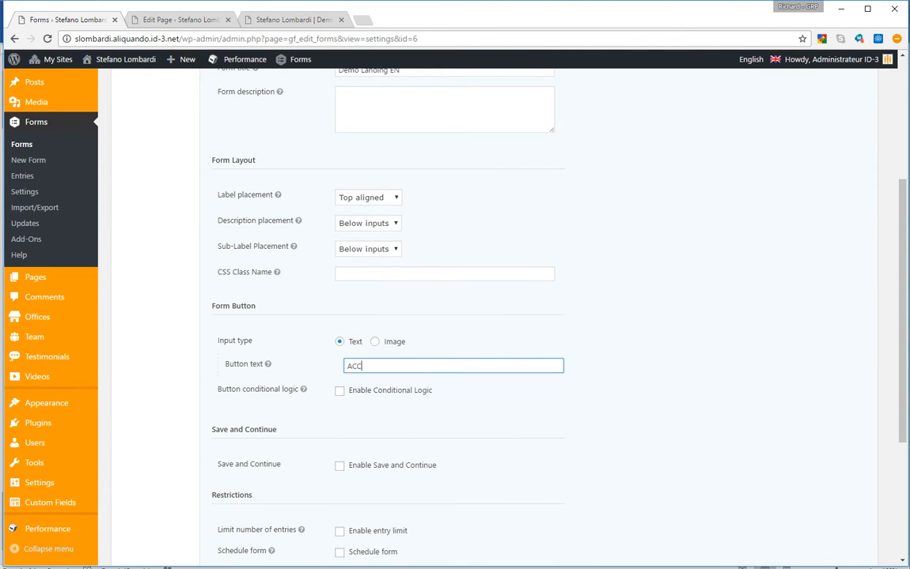
type("ESS THE DEMO")
Compare against the landing page's current button, then save the form settings
left_click(294, 20)
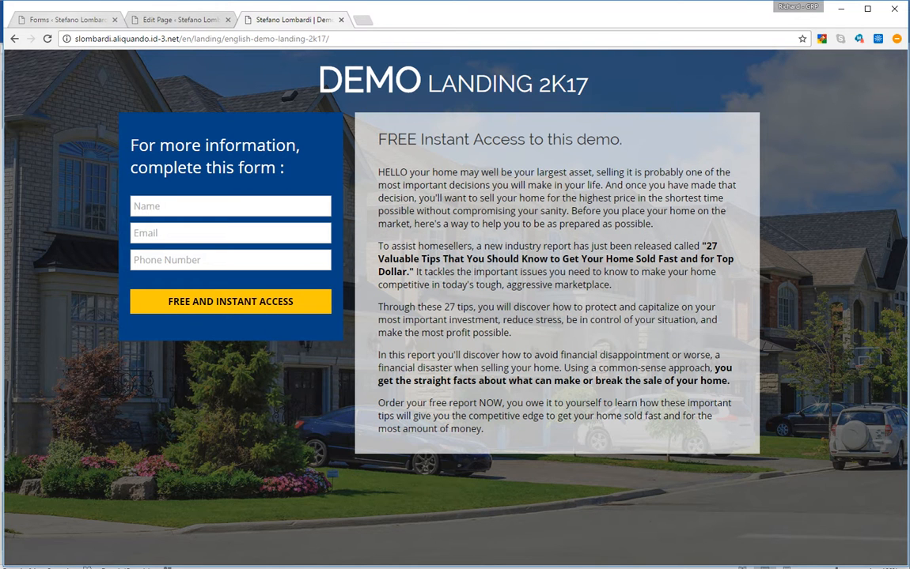
left_click(68, 20)
scroll(490, 317, "down", 3)
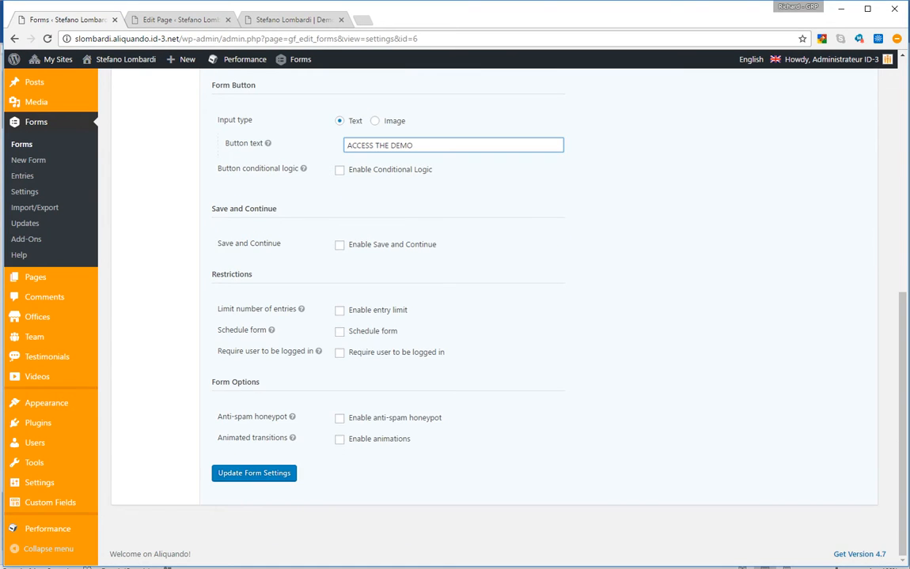
left_click(254, 473)
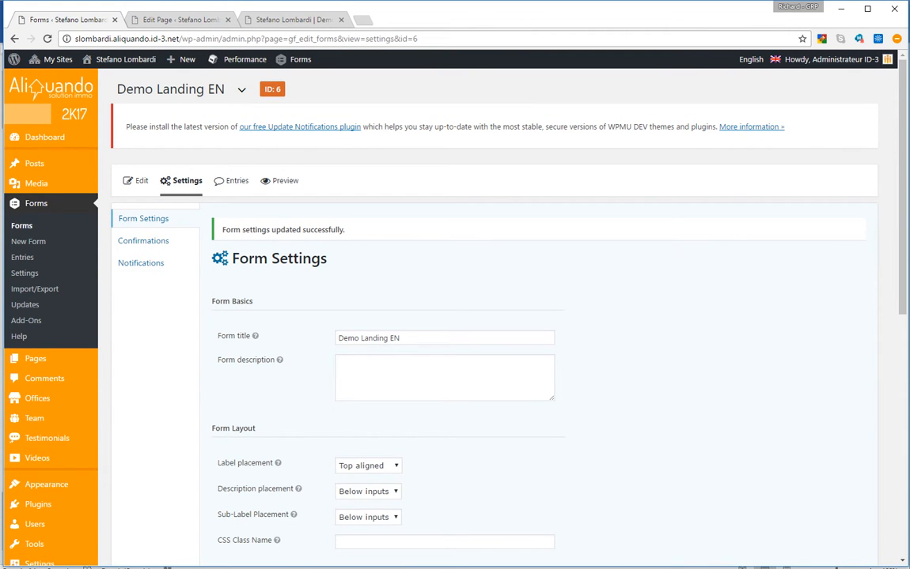
left_click(169, 19)
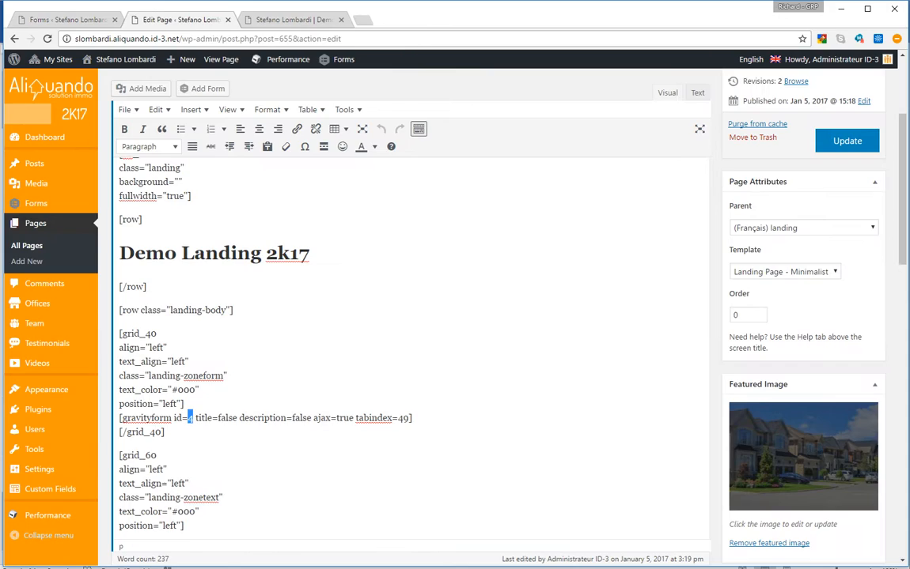
Change the gravityform shortcode to id=6 and update the landing page
double_click(190, 418)
type("5")
key("BackSpace")
type("6")
left_click(846, 141)
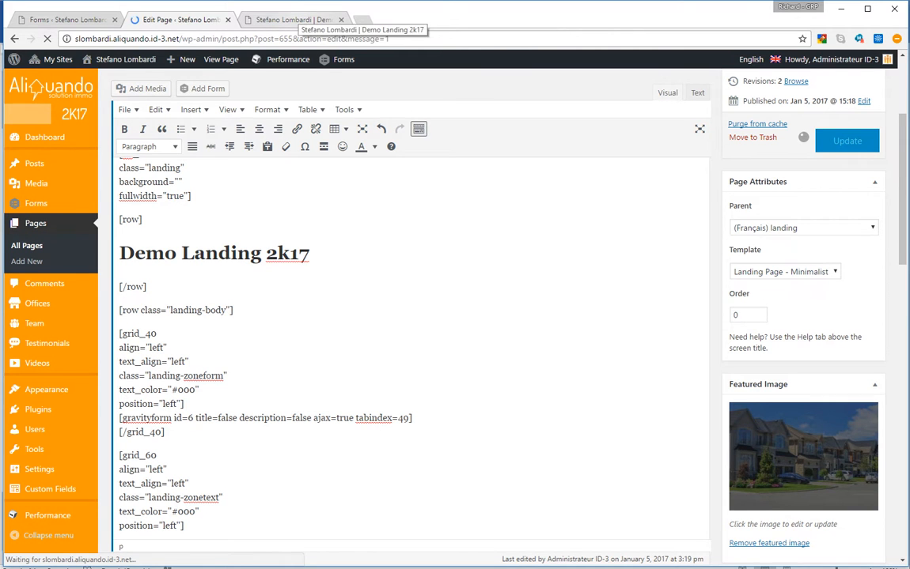
Reload the live landing page to confirm its button now reads 'ACCESS THE DEMO'
left_click(289, 19)
left_click(268, 38)
key("Return")
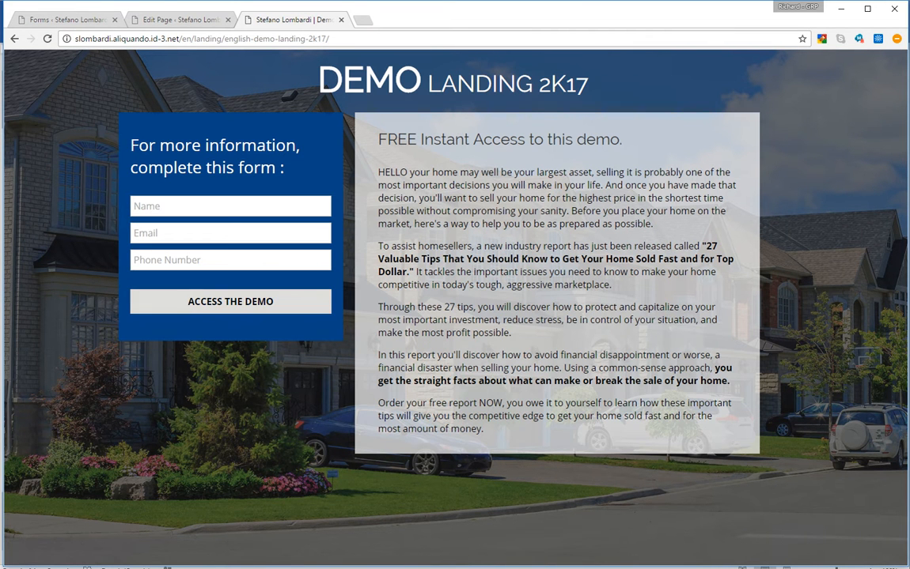
left_click_drag(125, 190, 125, 278)
left_click(125, 278)
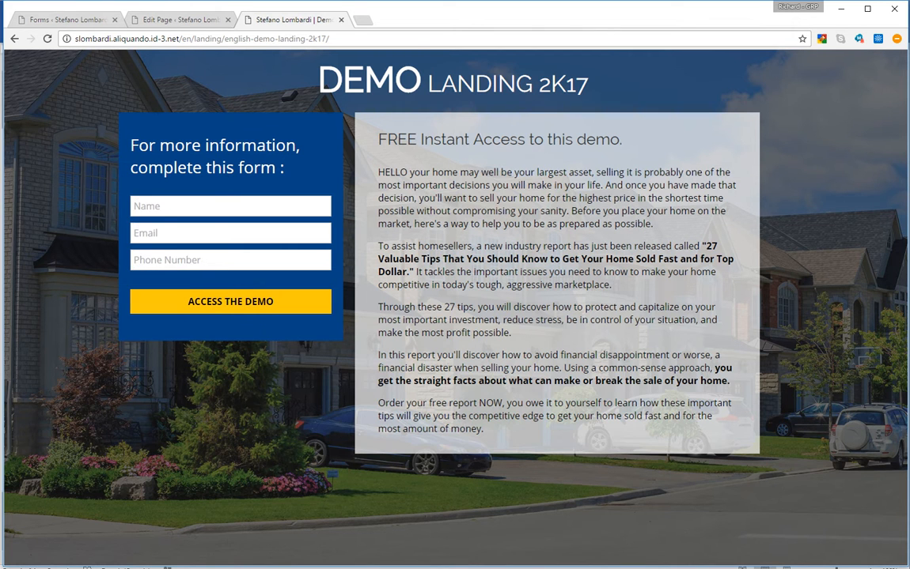
left_click(67, 20)
scroll(499, 317, "down", 2)
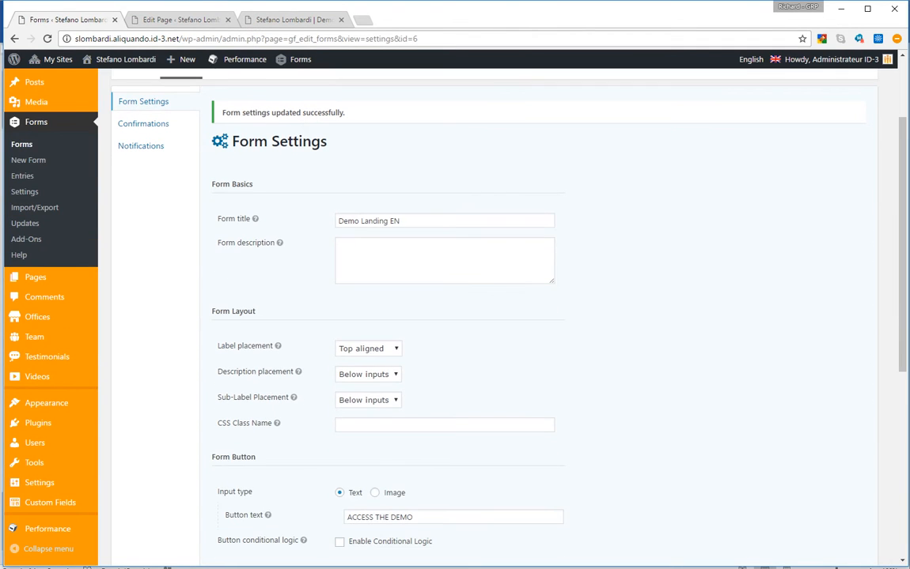
scroll(499, 316, "up", 2)
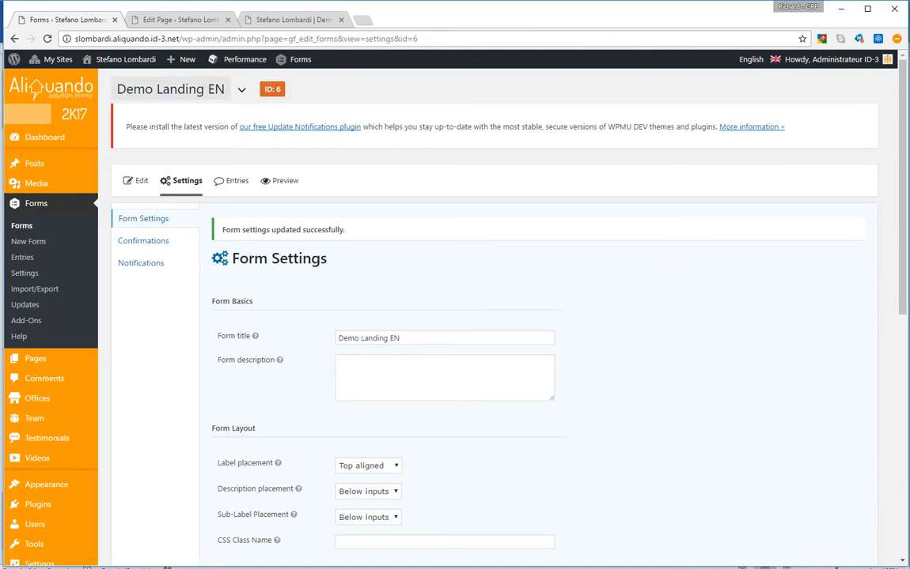
Add a Drop Down field labelled 'Area' below the Phone field
left_click(136, 181)
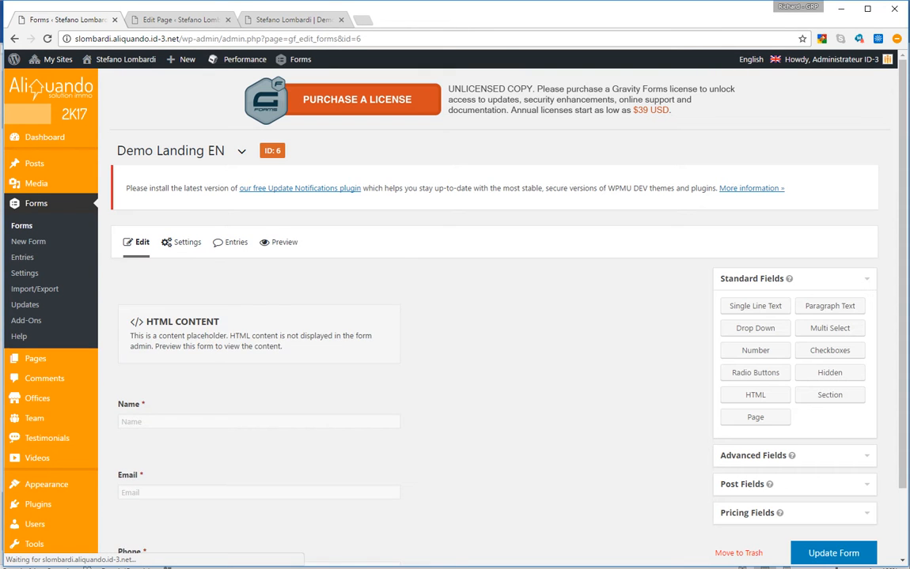
scroll(261, 344, "down", 1)
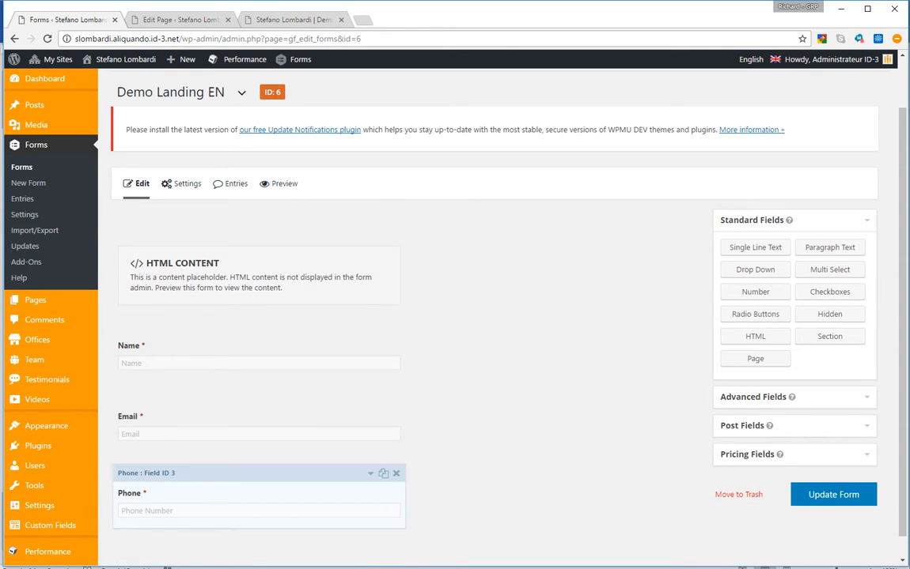
scroll(261, 491, "down", 1)
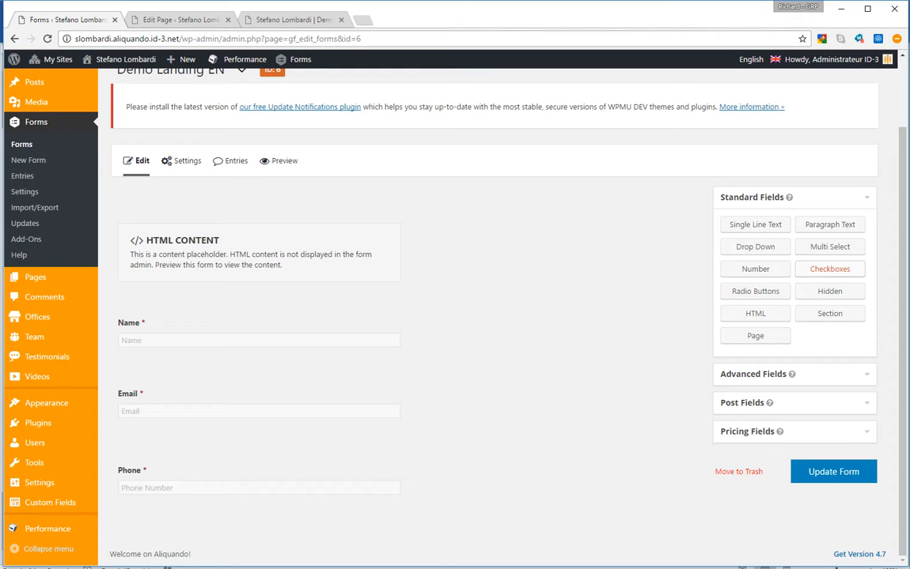
left_click_drag(754, 246, 399, 533)
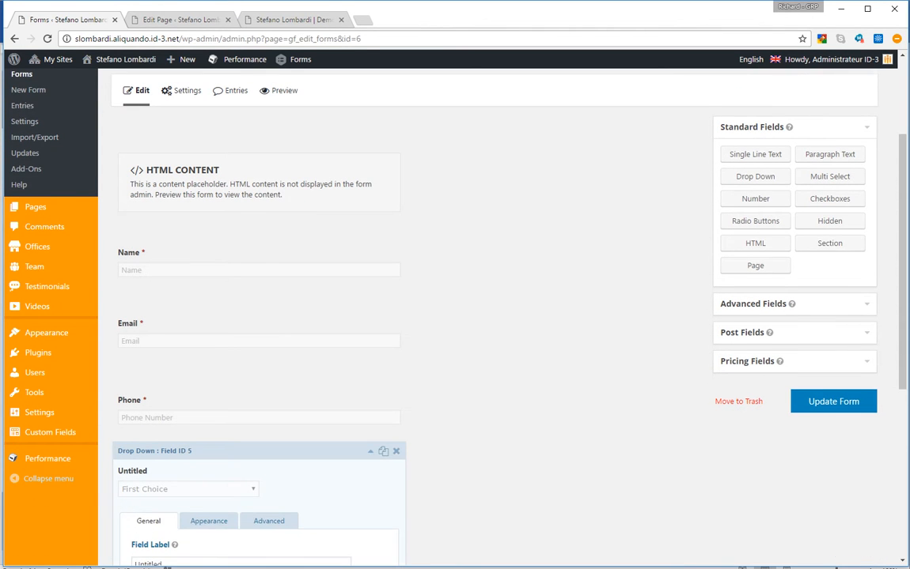
type("Regio")
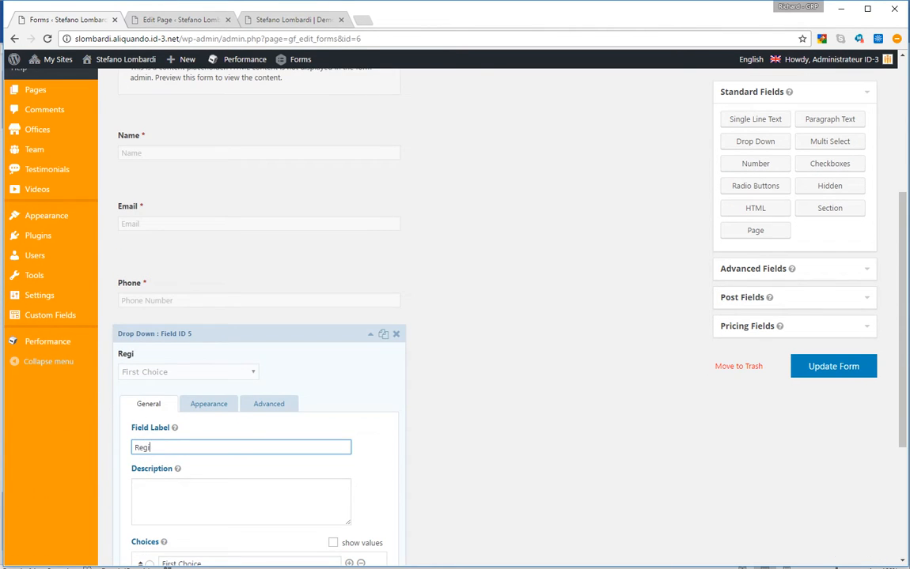
key("BackSpace")
key("BackSpace")
key("BackSpace")
key("BackSpace")
key("BackSpace")
type("Area")
Rename the dropdown choices to Area 1, Area 2 and Area 3, and save the form
scroll(241, 447, "down", 2)
triple_click(182, 447)
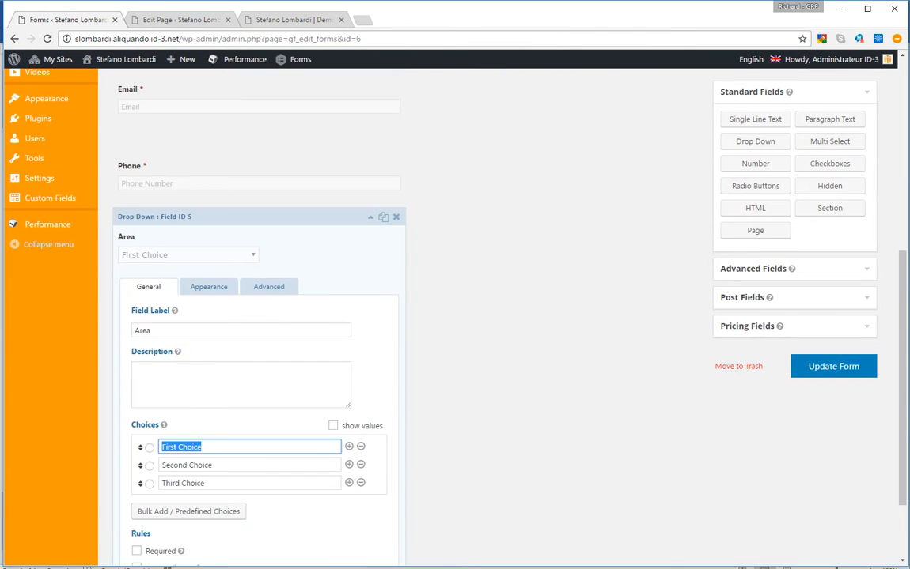
type("Area 1")
key("Tab")
type("Area 2")
key("Tab")
type("Area 3")
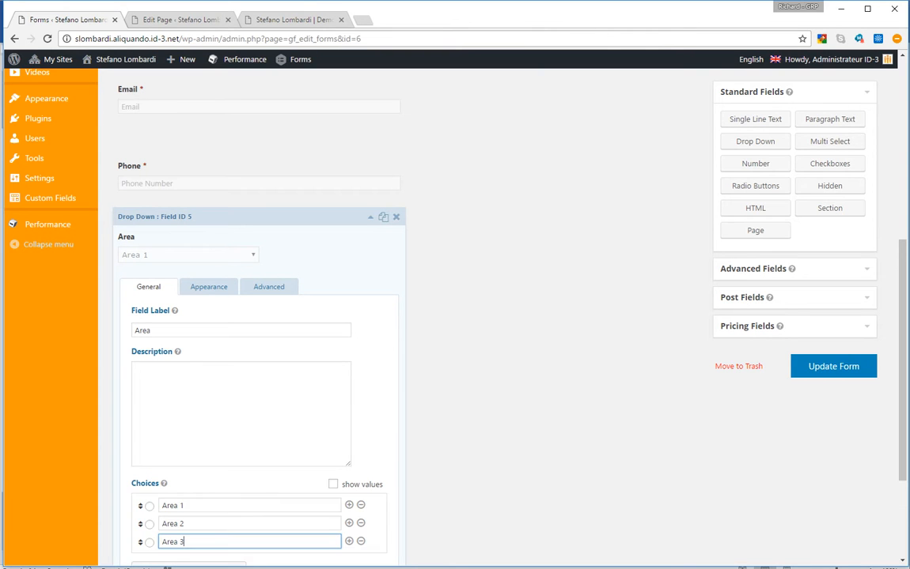
key("Return")
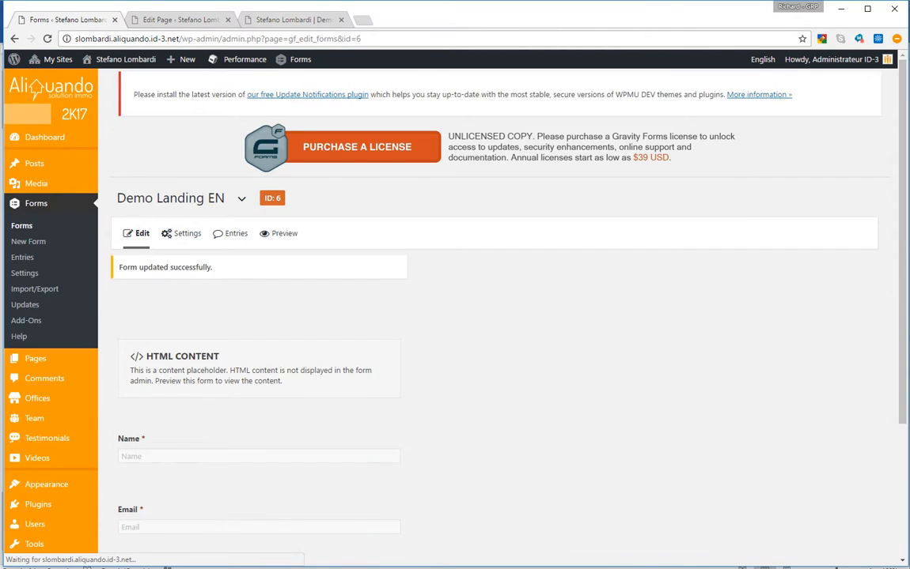
left_click(293, 19)
left_click(269, 38)
key("Return")
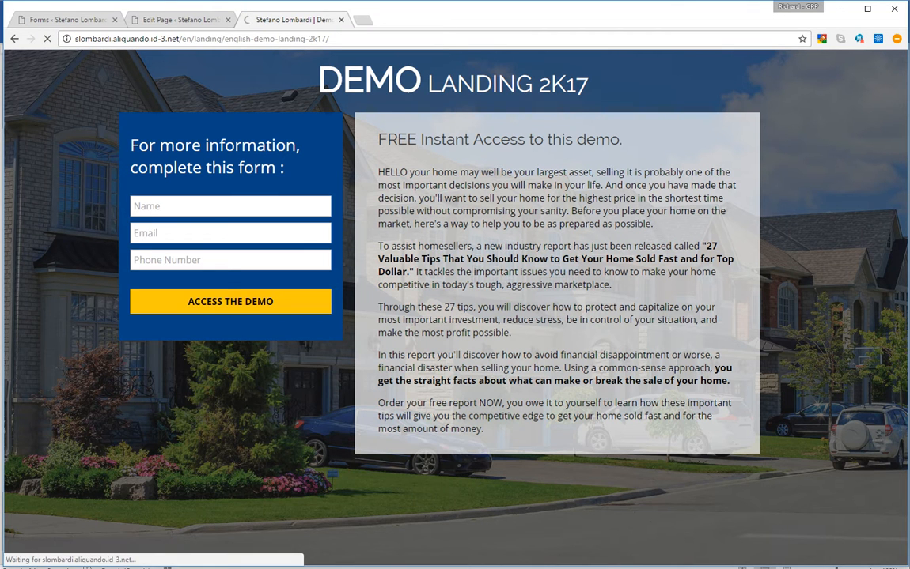
left_click(181, 285)
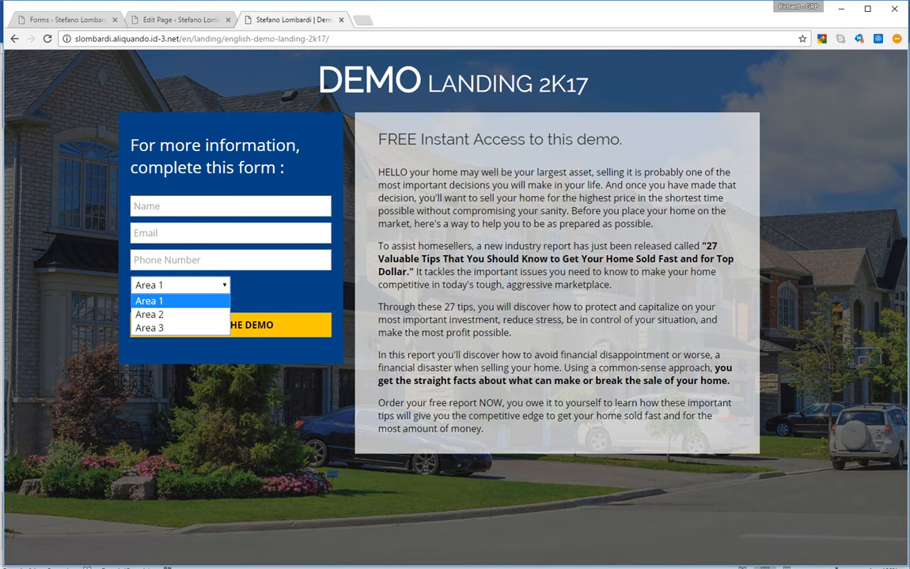
left_click(180, 286)
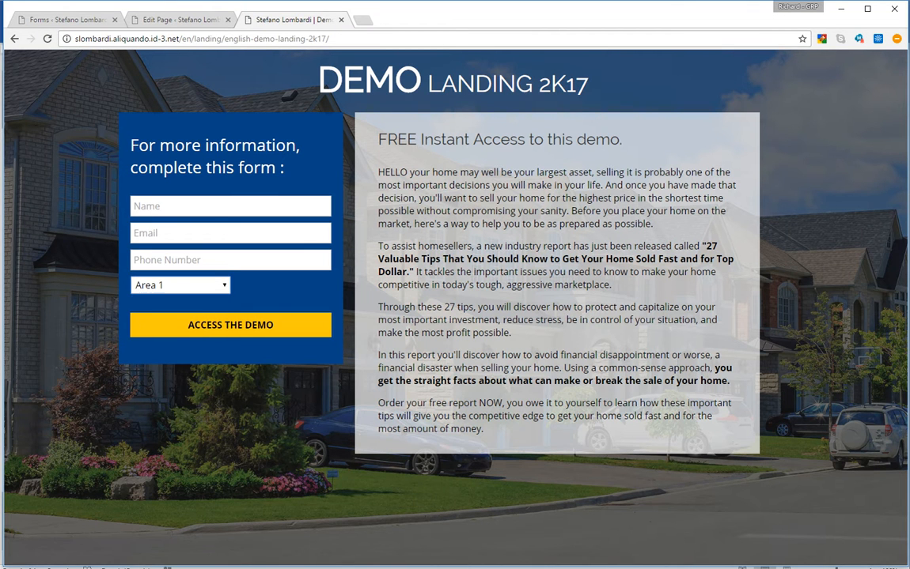
left_click(181, 286)
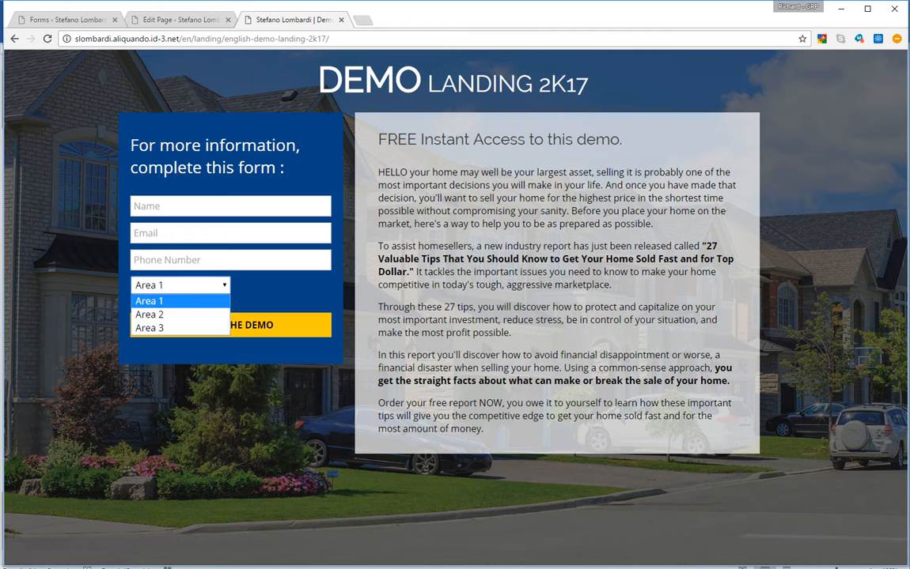
left_click(277, 297)
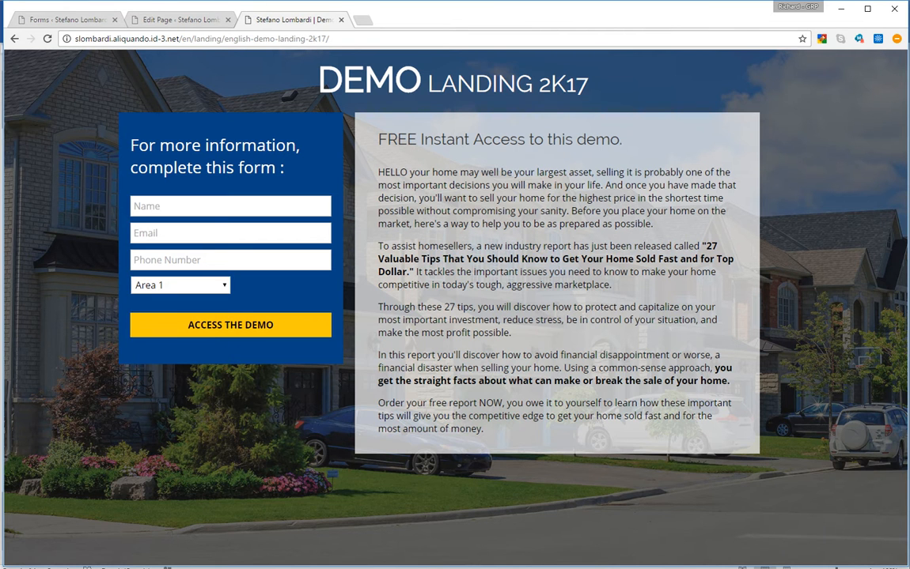
left_click(79, 19)
scroll(261, 399, "down", 2)
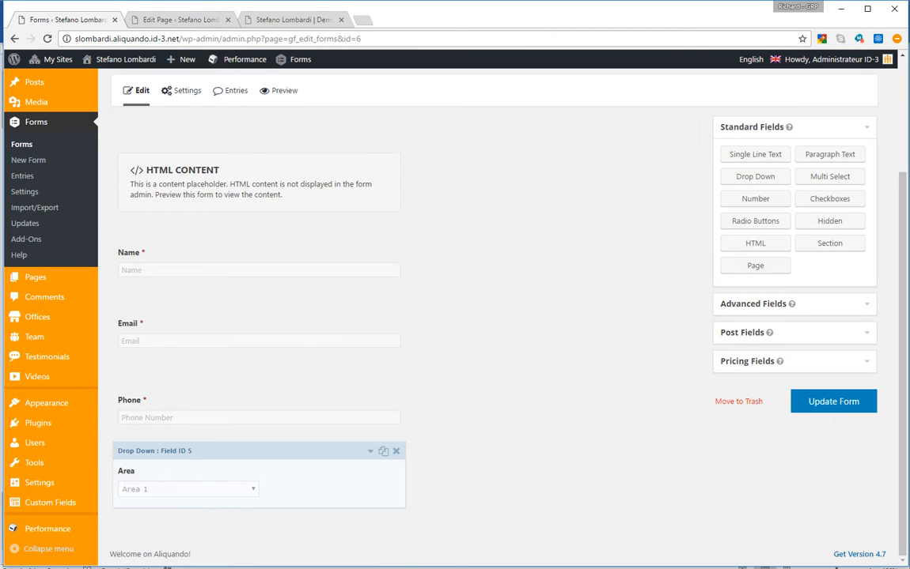
Give the Area field the placeholder 'Select an area...' and update the form
left_click(371, 451)
scroll(370, 451, "down", 3)
scroll(261, 316, "down", 1)
left_click(209, 287)
left_click(213, 330)
type("Se")
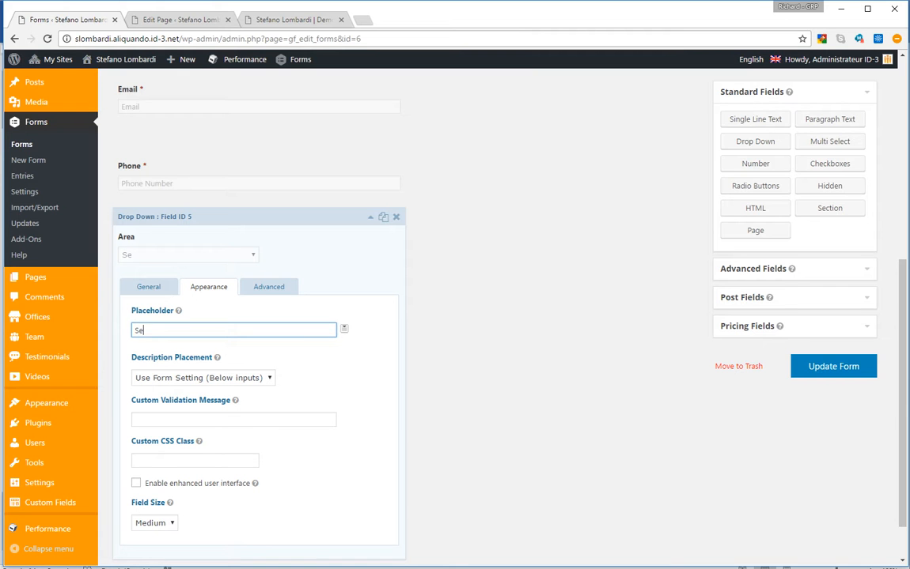
type("lect an area...")
left_click(833, 366)
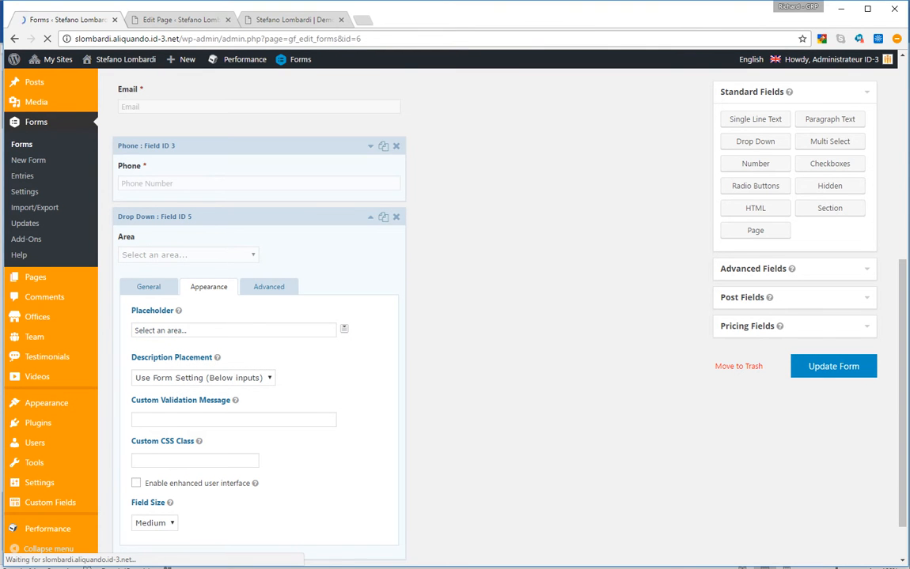
Reload the live landing page and check the Area dropdown shows the placeholder
left_click(293, 20)
left_click(259, 34)
key("Return")
left_click(180, 286)
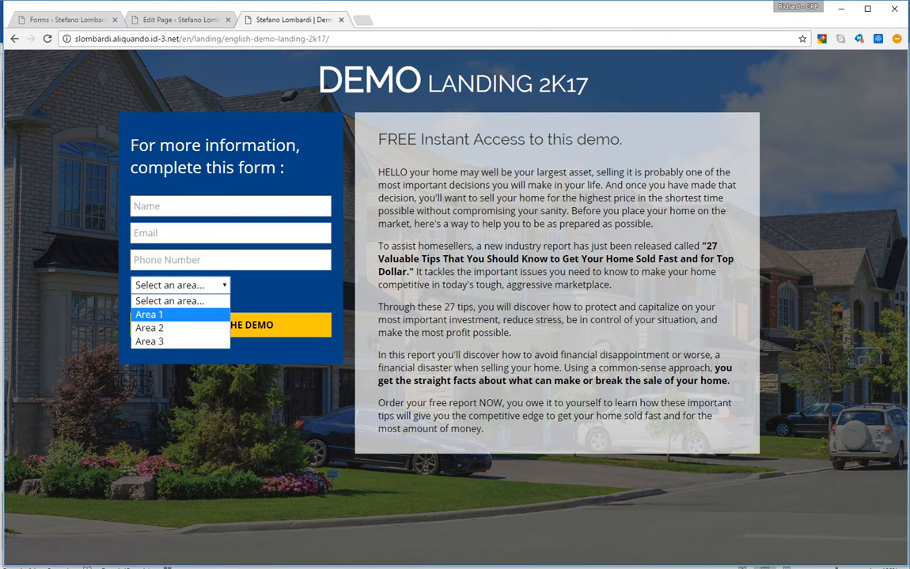
left_click(180, 301)
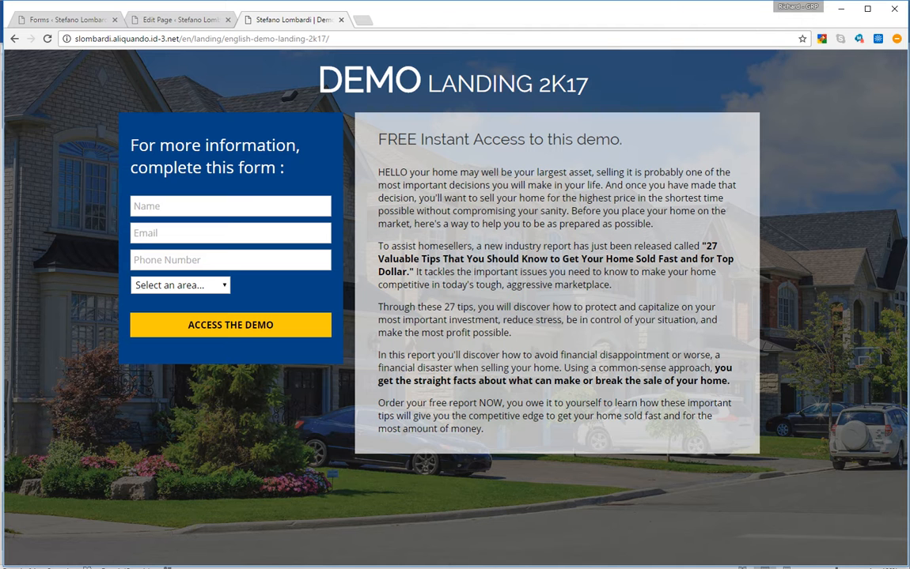
left_click(83, 19)
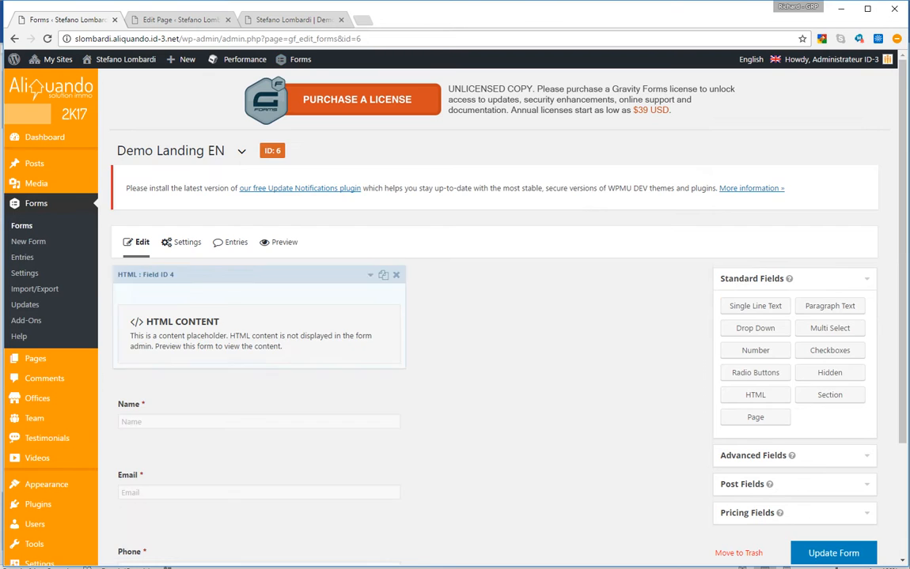
Review the Demo Landing EN form's fields, then return to the live Demo Landing 2K17 page
scroll(356, 277, "down", 2)
scroll(499, 317, "down", 1)
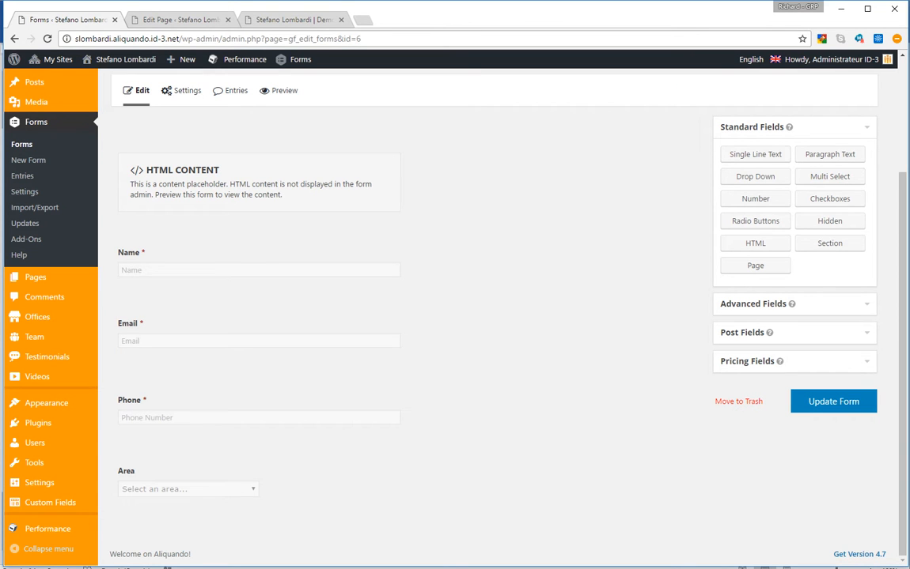
mouse_move(769, 333)
scroll(498, 316, "up", 2)
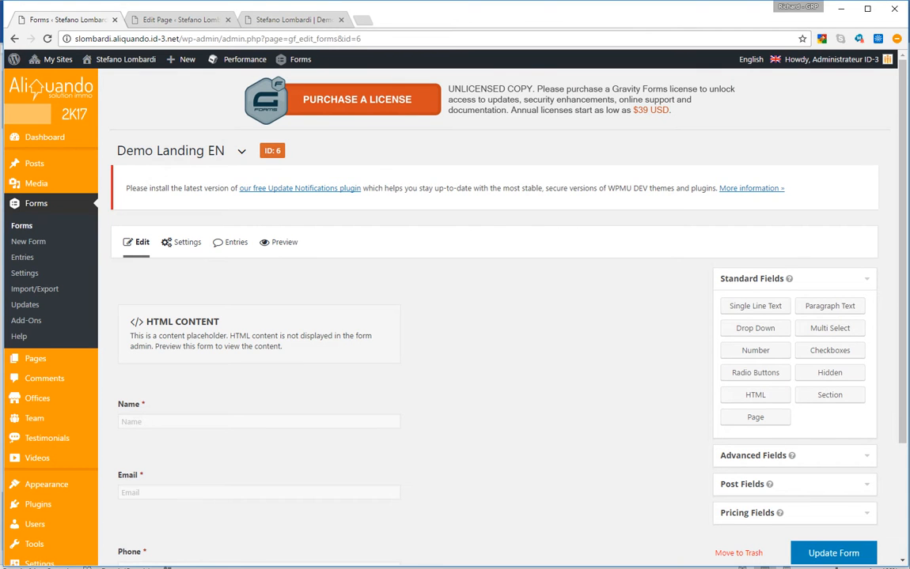
scroll(499, 316, "down", 2)
scroll(498, 317, "up", 1)
mouse_move(183, 208)
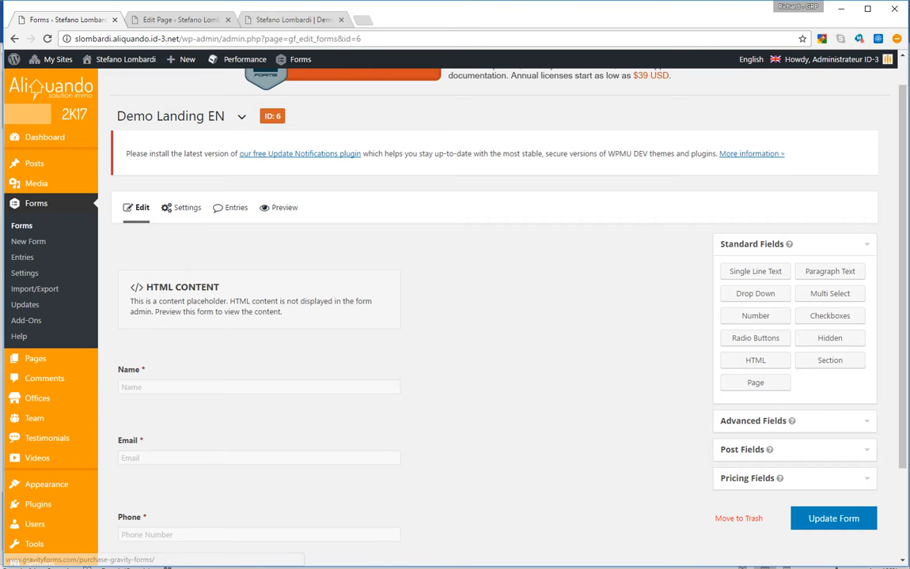
left_click(293, 19)
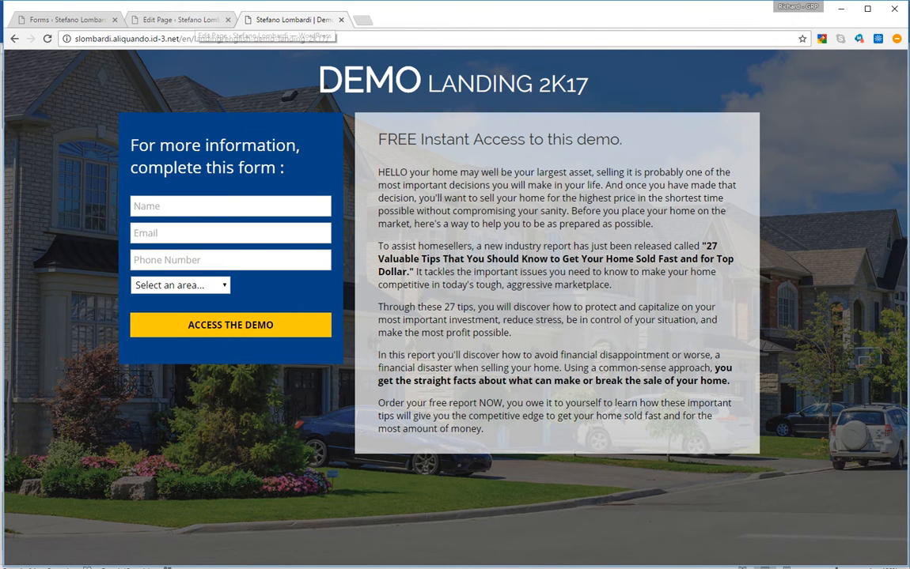
Open the '27 quick confirmation' page for editing from All Pages
left_click(186, 20)
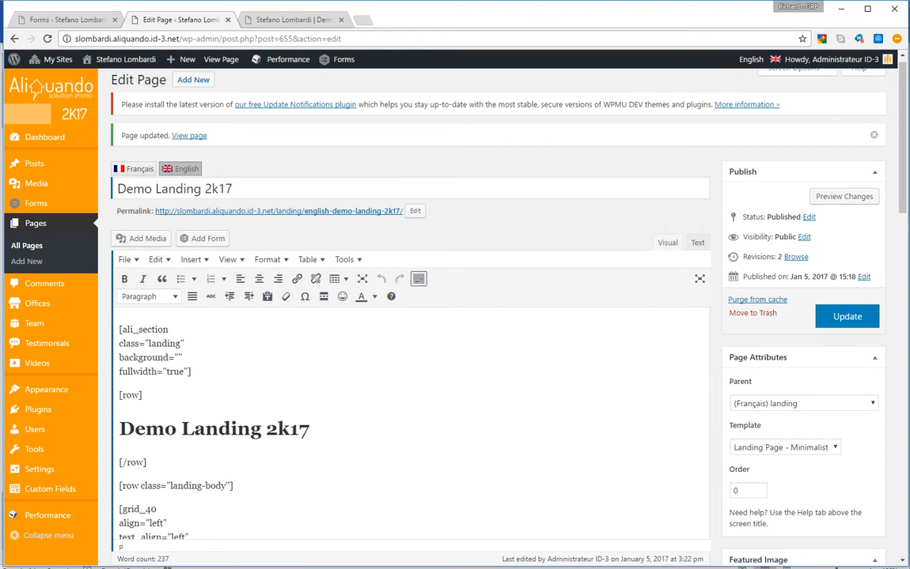
left_click(27, 246)
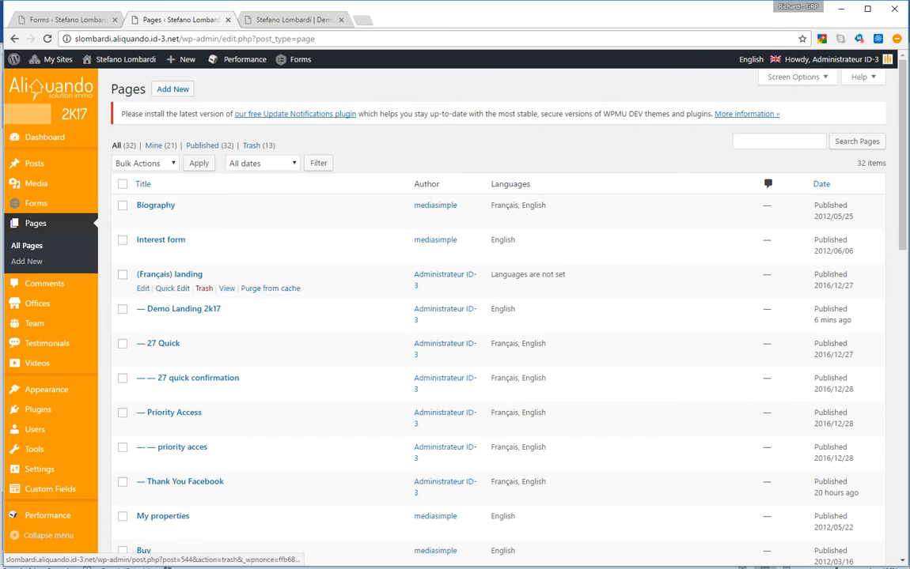
scroll(182, 308, "down", 2)
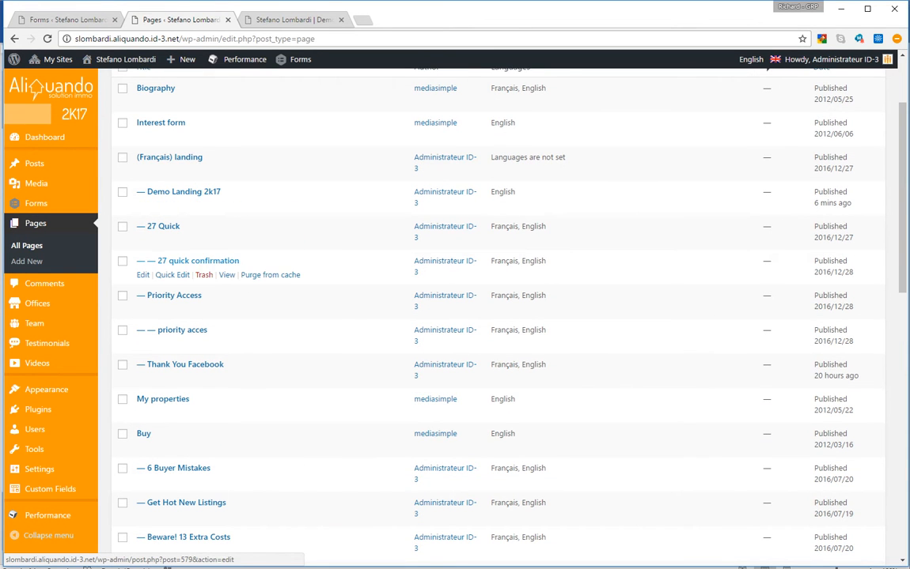
left_click(197, 261)
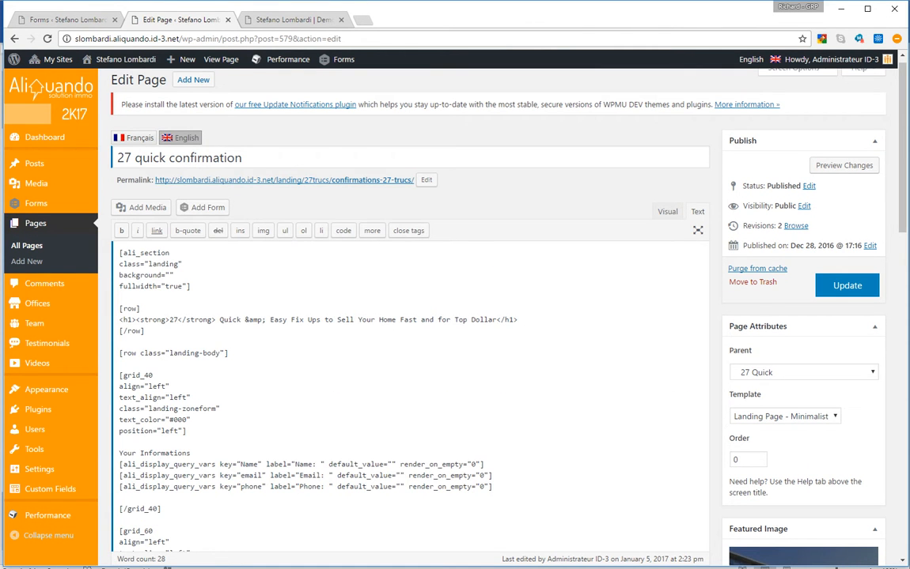
Copy all of its content and open a new blank page in another tab
right_click(254, 276)
left_click(284, 373)
right_click(295, 260)
left_click(320, 284)
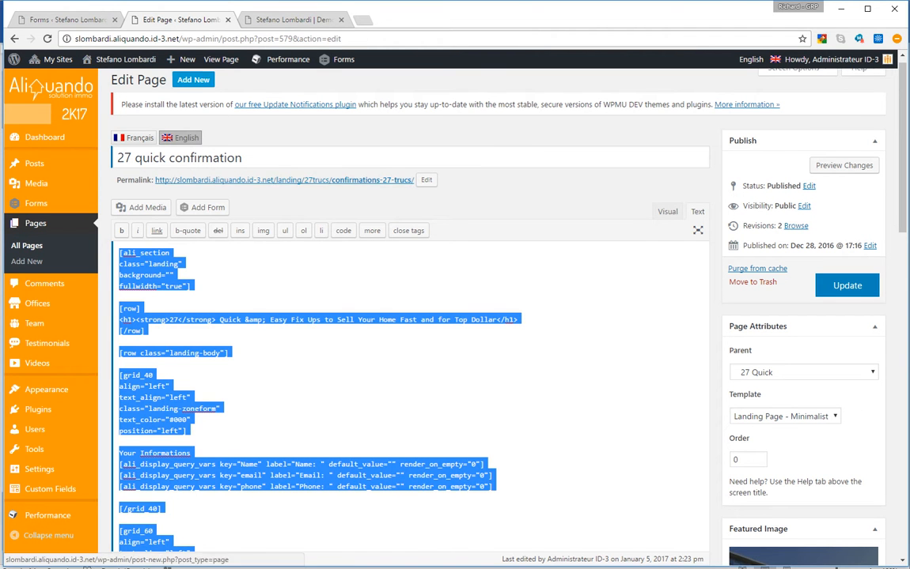
right_click(193, 80)
left_click(225, 87)
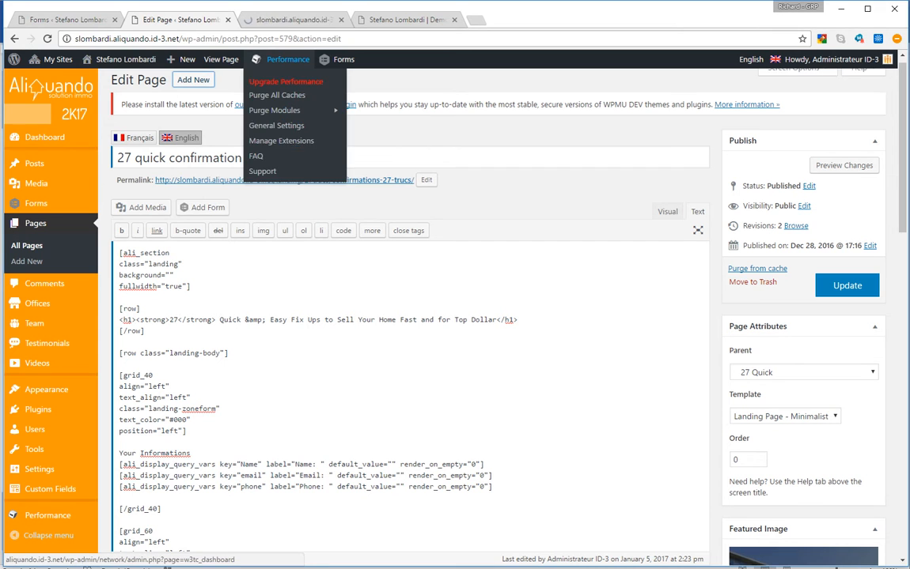
Title the new page 'Demo Landing Confirmat'
left_click(292, 20)
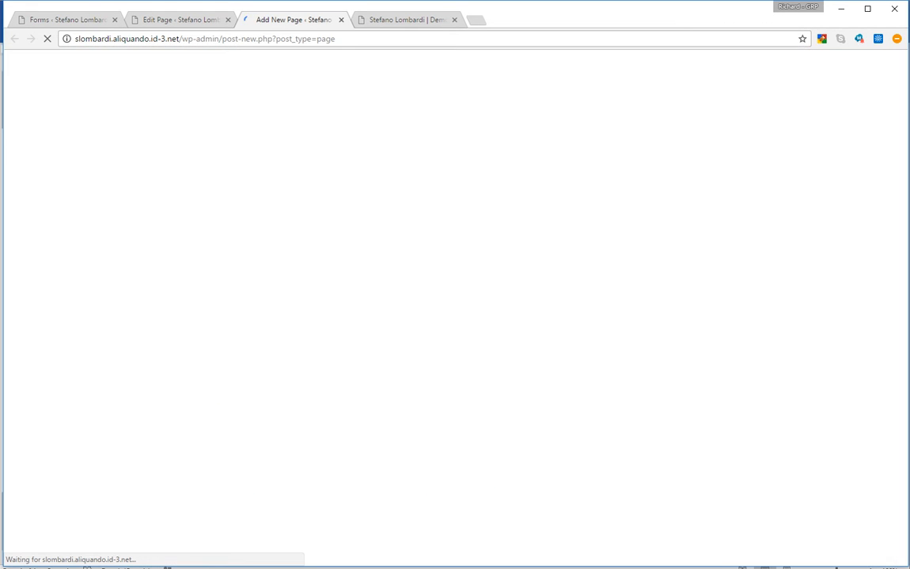
type("Demo Landing En")
key("BackSpace")
type("irmat")
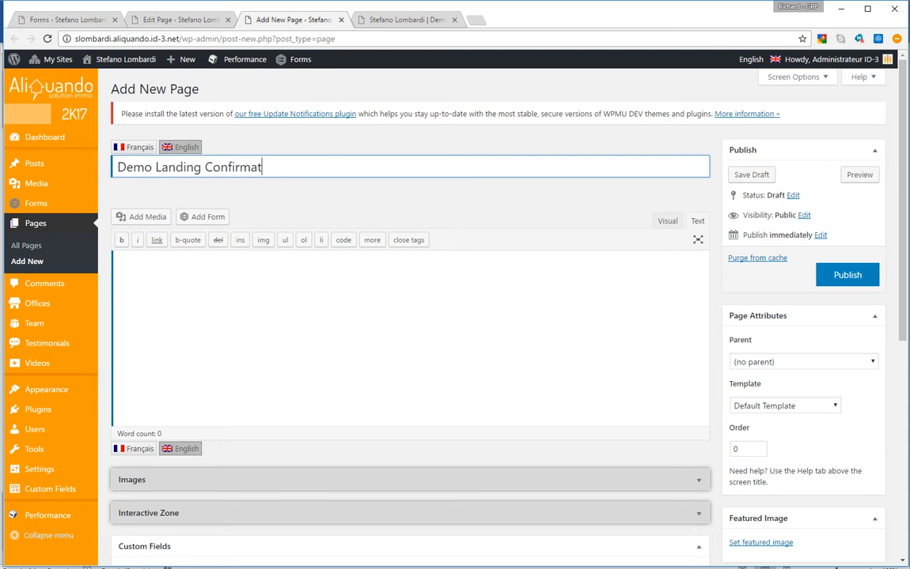
Paste the copied confirmation code as plain text and switch to the Visual view
left_click(450, 287)
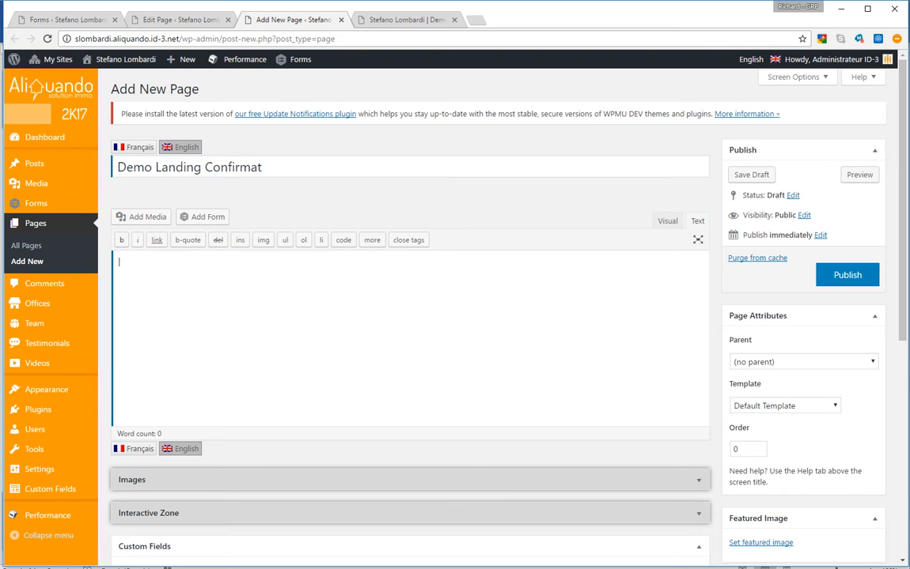
right_click(450, 287)
left_click(498, 368)
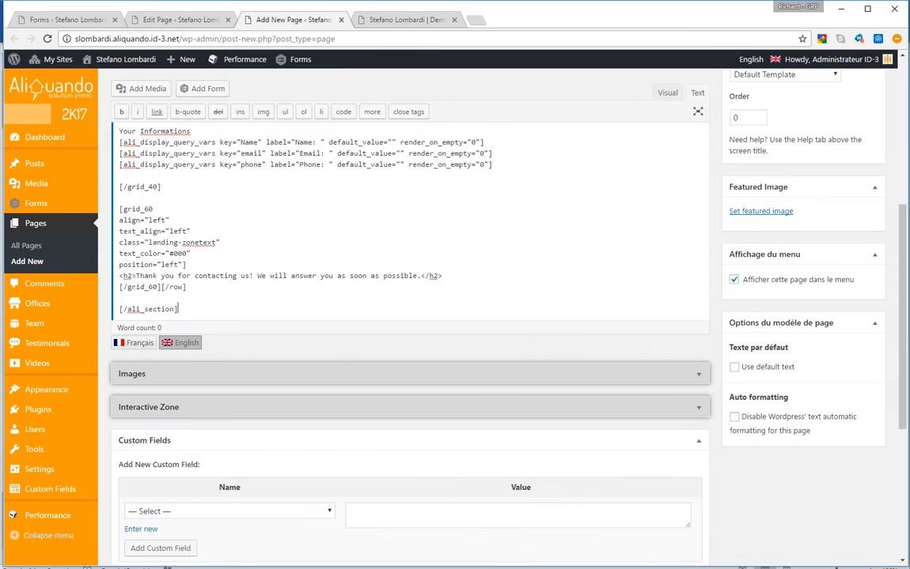
scroll(411, 316, "up", 4)
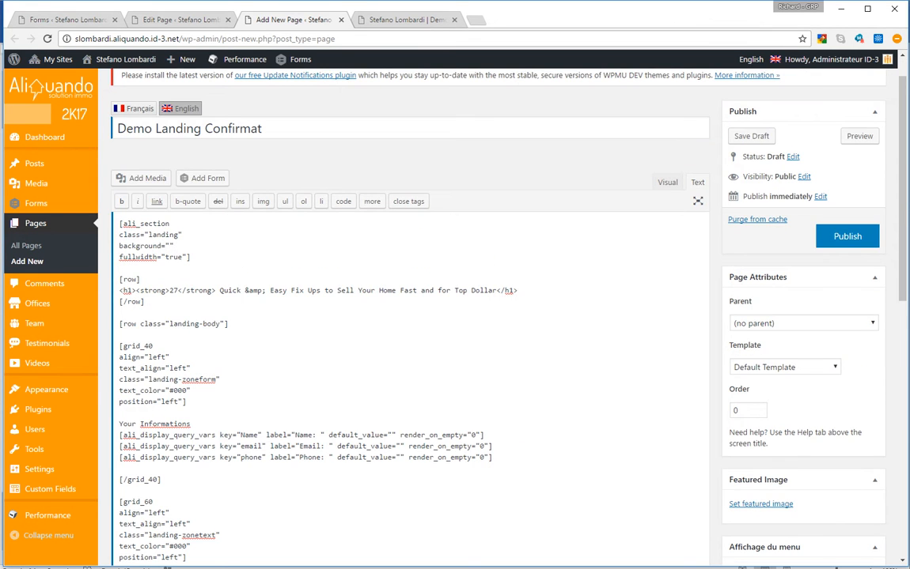
scroll(411, 316, "up", 1)
left_click(667, 221)
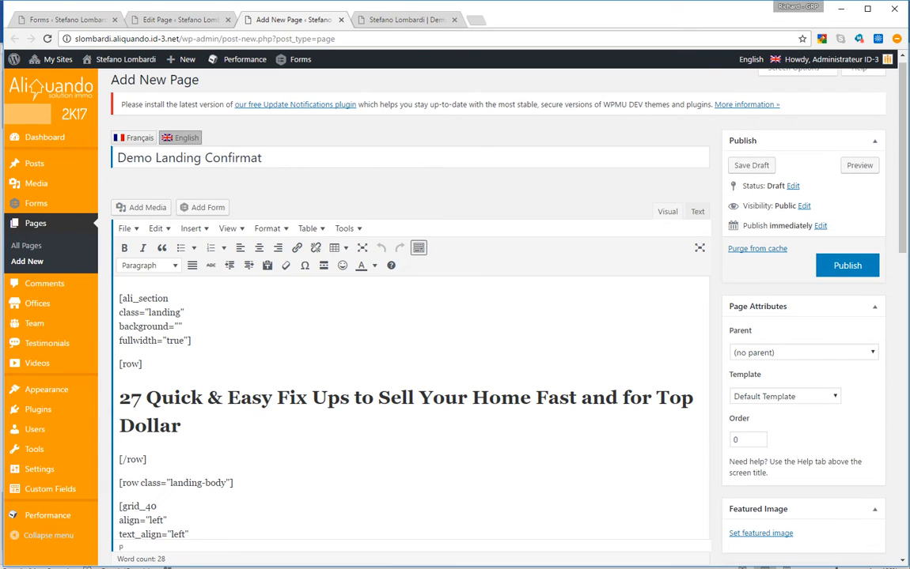
Replace the main heading with 'Demo Landing Thank You !'
left_click(146, 398)
type("Access")
key("ctrl+shift+Left")
type("Demo Landing Thank Yo")
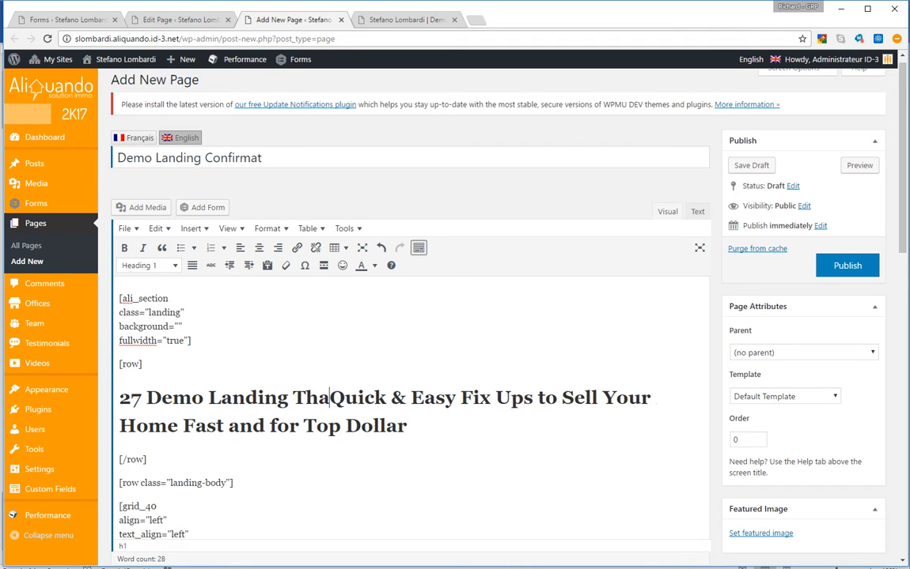
type("u !")
key("shift+Down")
key("shift+Right")
key("shift+Right")
key("shift+Right")
key("shift+Right")
key("BackSpace")
key("ctrl+Left")
key("ctrl+Left")
key("ctrl+Left")
key("ctrl+Left")
key("ctrl+Left")
key("BackSpace")
key("BackSpace")
key("BackSpace")
scroll(412, 316, "down", 5)
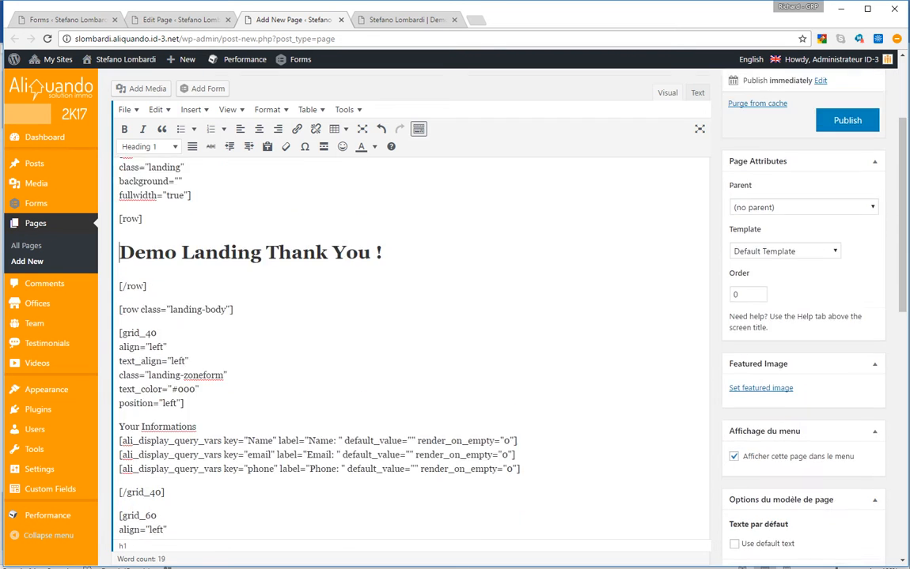
scroll(411, 316, "down", 1)
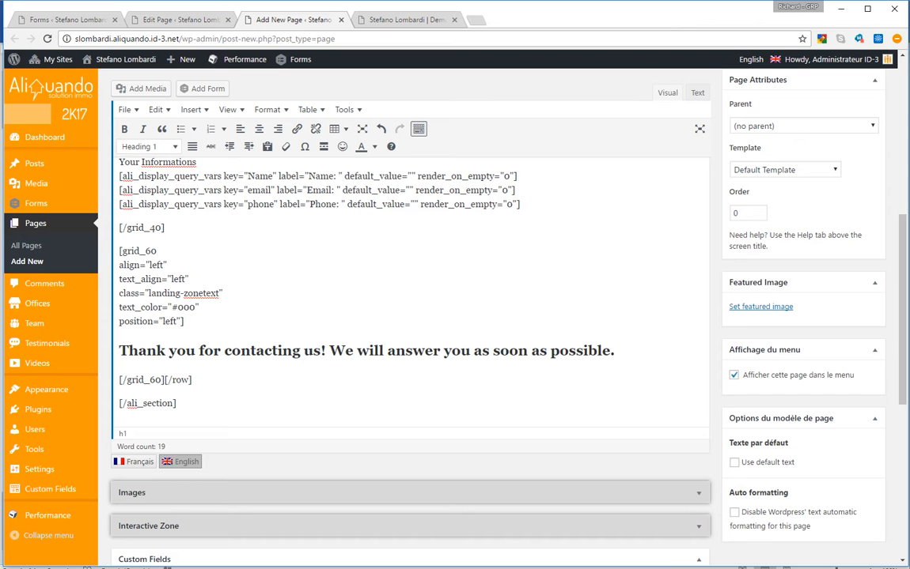
Set the parent page to Demo Landing 2k17 and the template to Landing Page - Minimalist
scroll(803, 298, "up", 3)
left_click(803, 298)
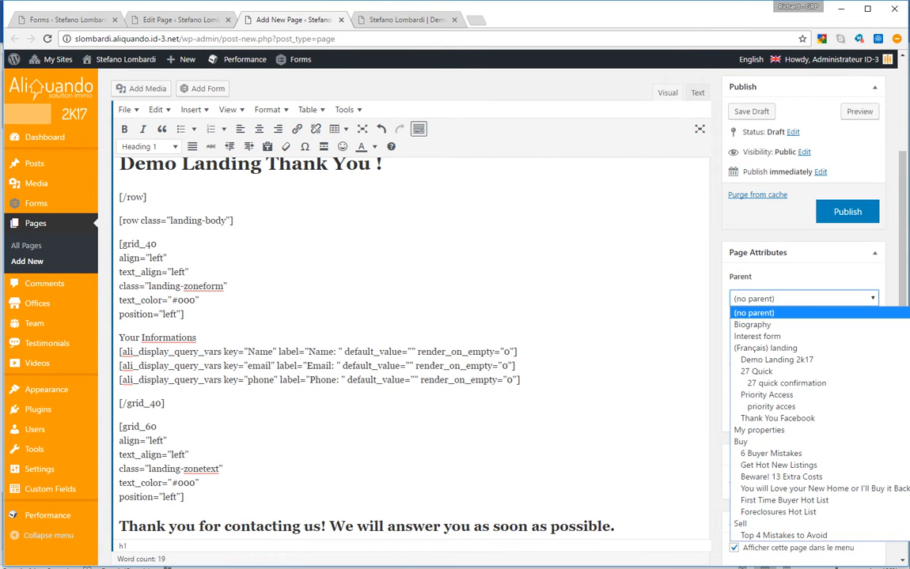
key("Down")
key("Down")
key("Down")
key("Down")
key("Down")
key("Up")
key("Return")
key("Tab")
key("alt+Down")
key("Down")
key("Down")
key("Down")
key("Down")
key("Up")
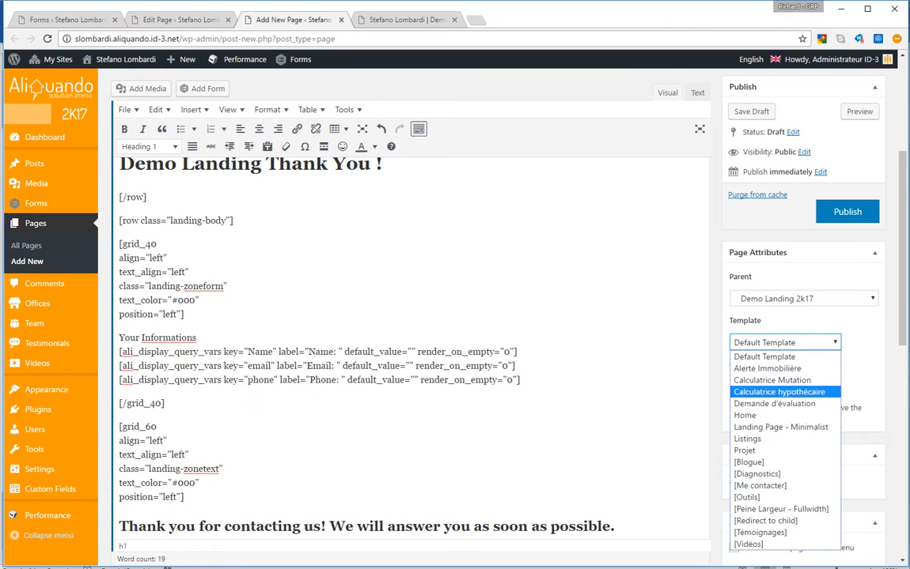
key("Down")
key("Down")
key("Down")
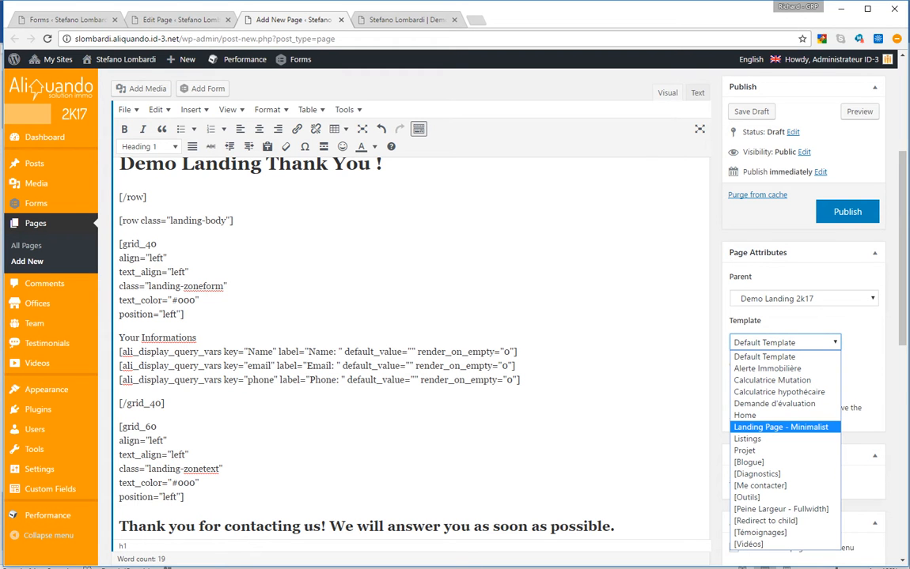
key("Down")
key("Up")
key("Up")
key("Up")
key("Down")
key("Down")
key("Return")
Keep the page out of the menu, use the bg-acces-prioritaire houses photo as featured image, and publish
scroll(410, 316, "down", 3)
left_click(734, 375)
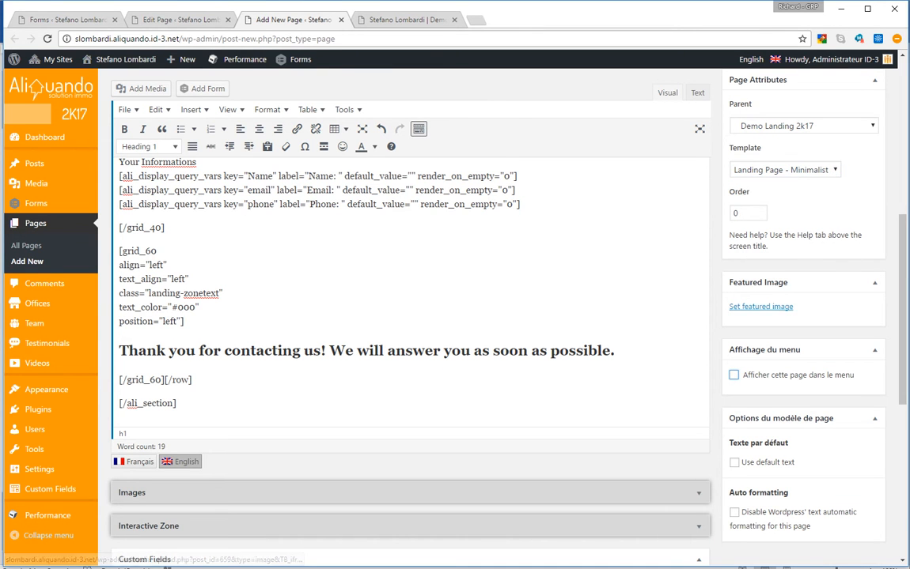
left_click(761, 307)
left_click(154, 190)
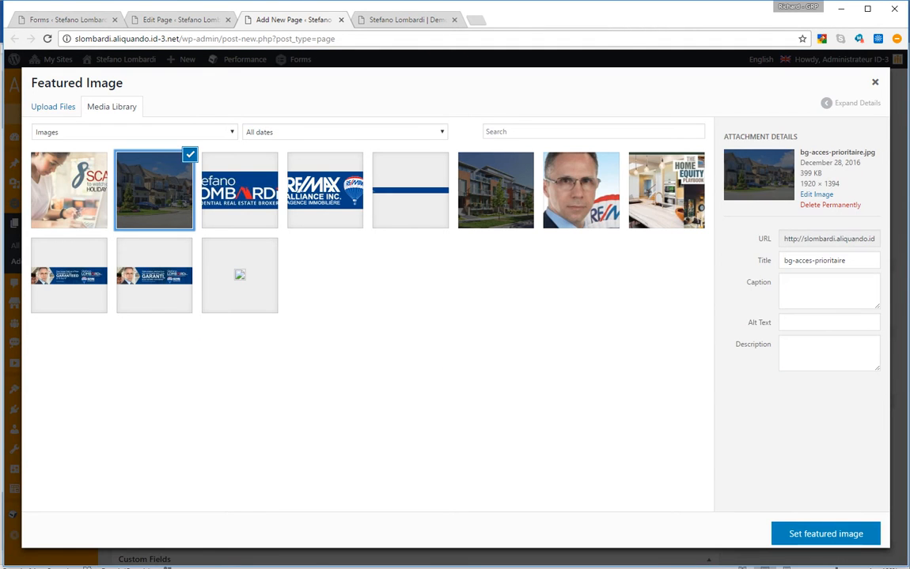
left_click(825, 534)
scroll(503, 317, "up", 6)
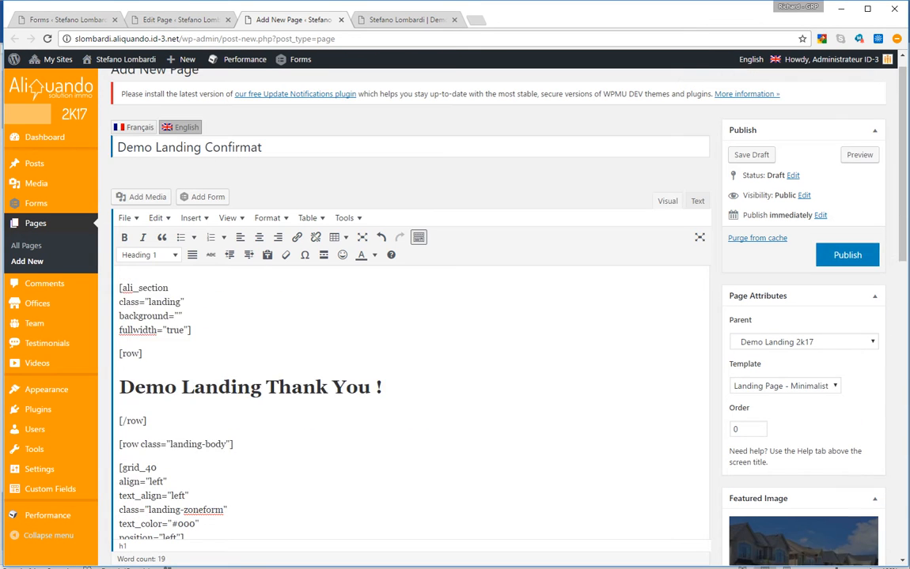
left_click(847, 274)
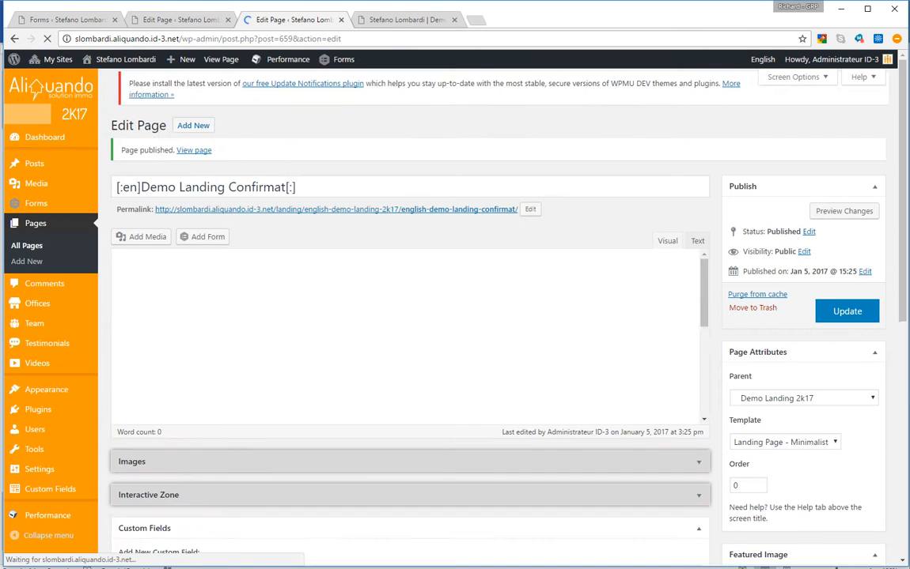
Complete the title and slug as 'Demo Landing Confirmation' / english-demo-landing-confirmation and update the page
type("ion")
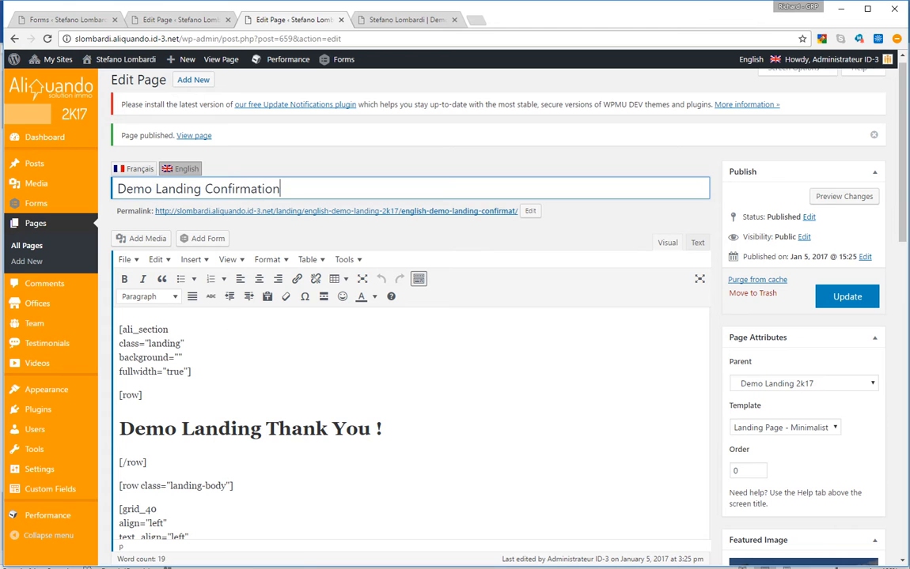
left_click(530, 211)
left_click(517, 211)
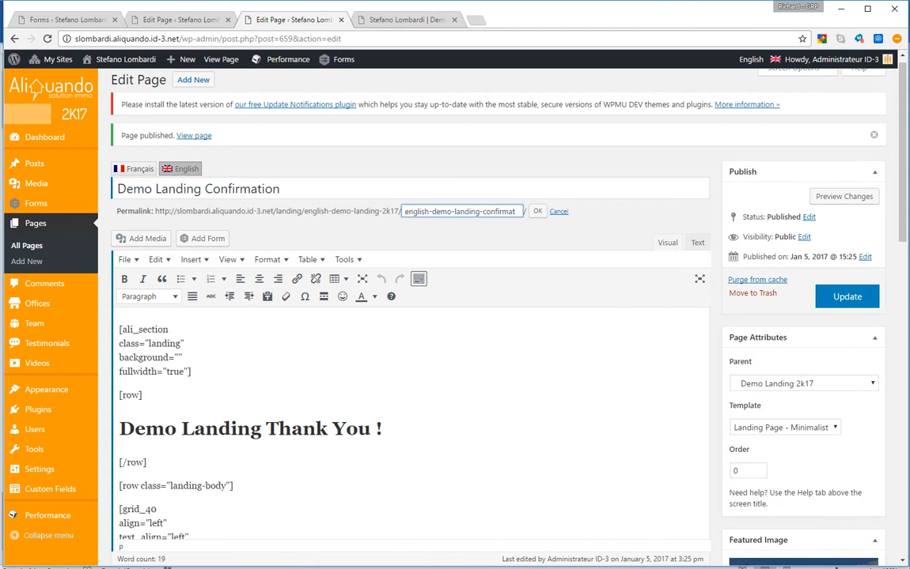
type("ion")
key("Return")
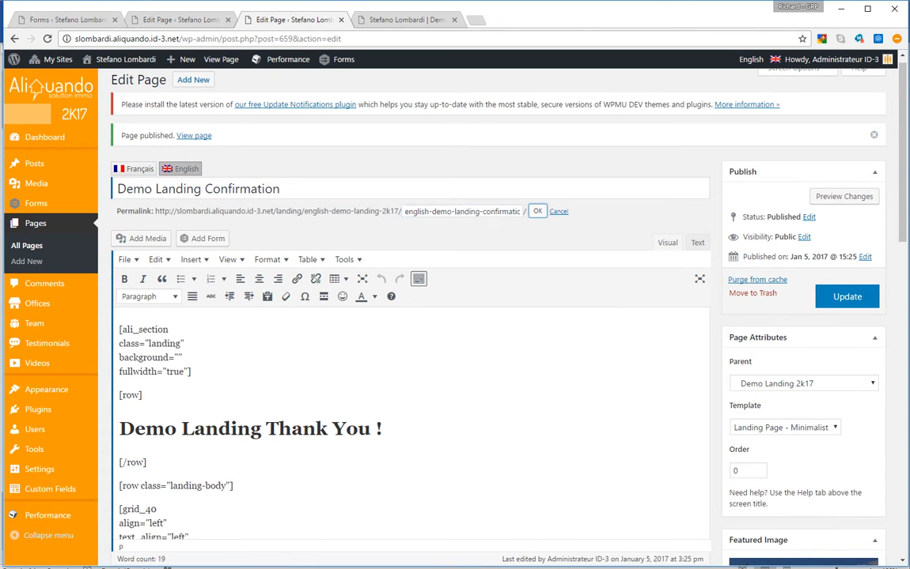
left_click(847, 297)
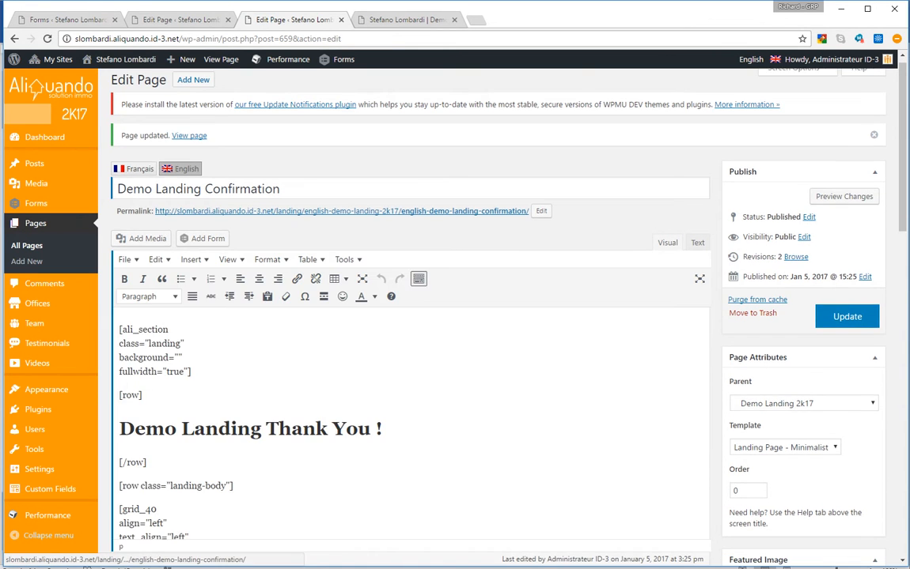
Point the form's default confirmation at the Demo Landing Confirmation page
left_click(61, 18)
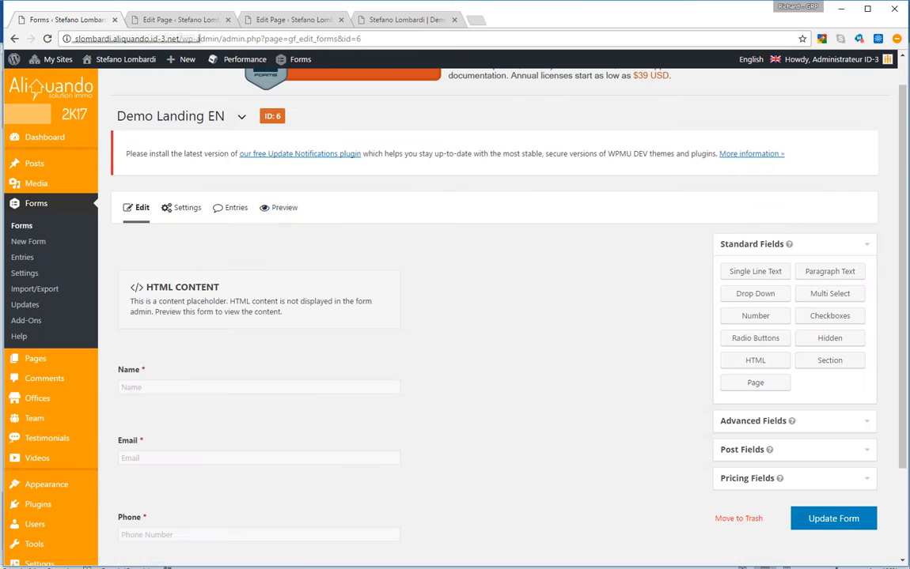
mouse_move(187, 207)
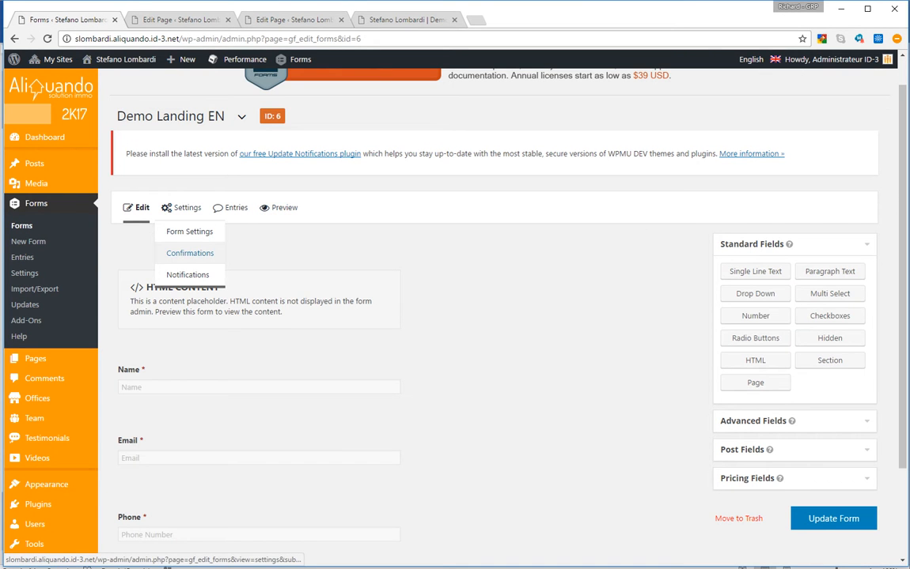
left_click(189, 253)
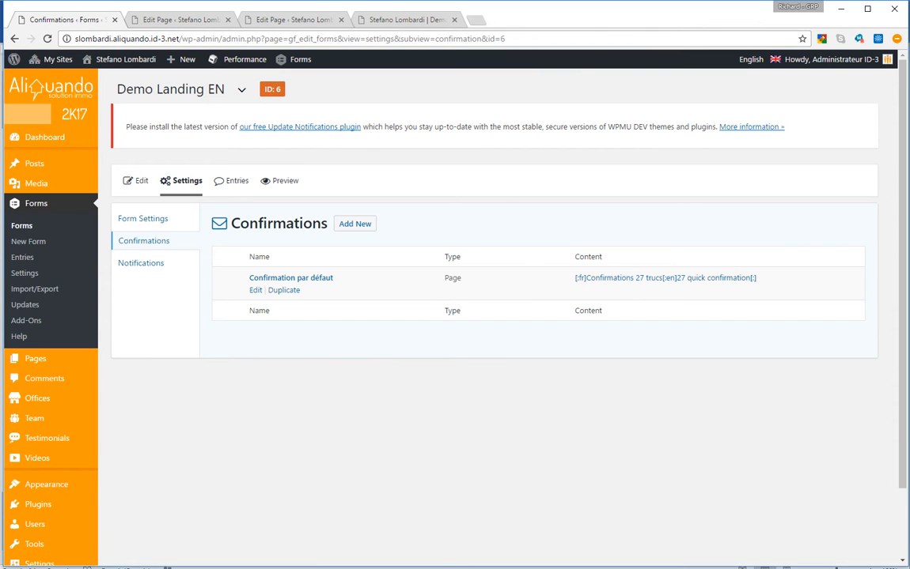
left_click(255, 290)
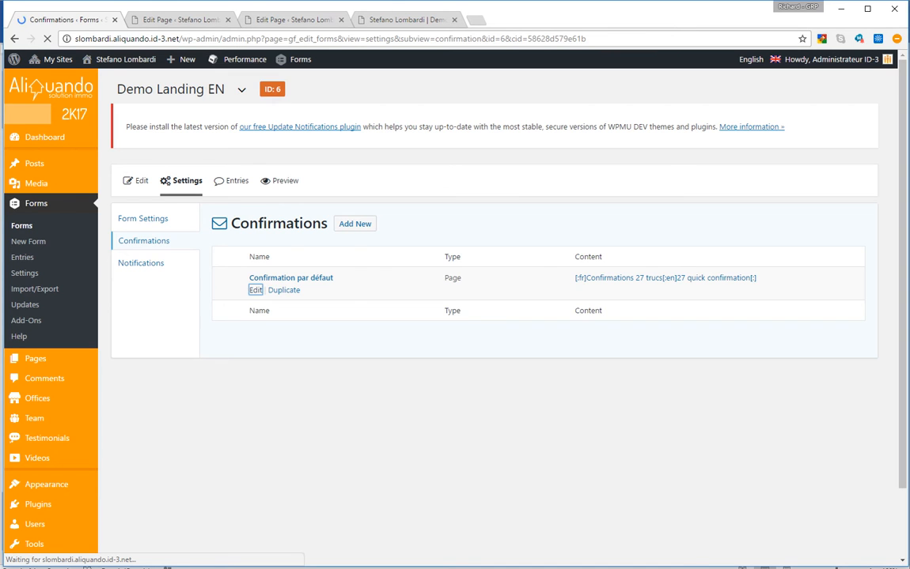
left_click(465, 263)
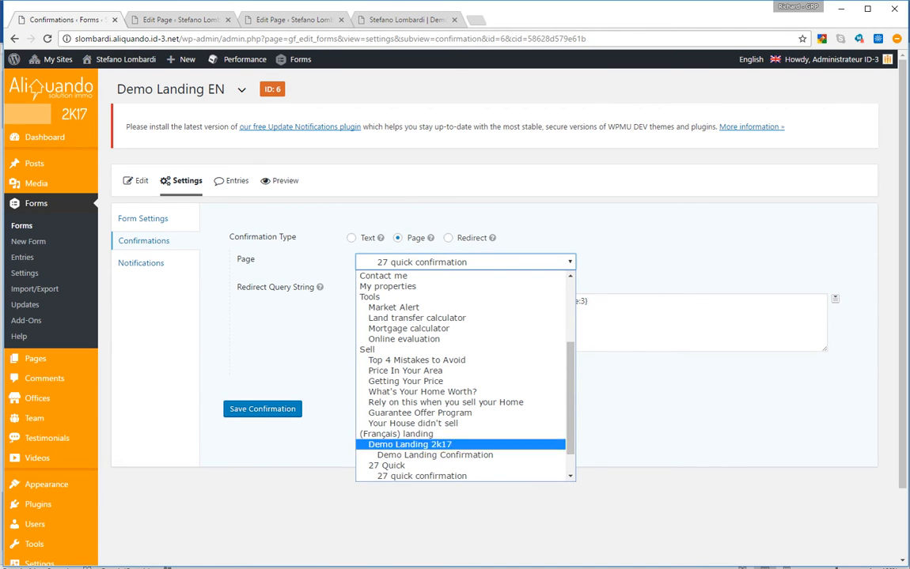
left_click(434, 455)
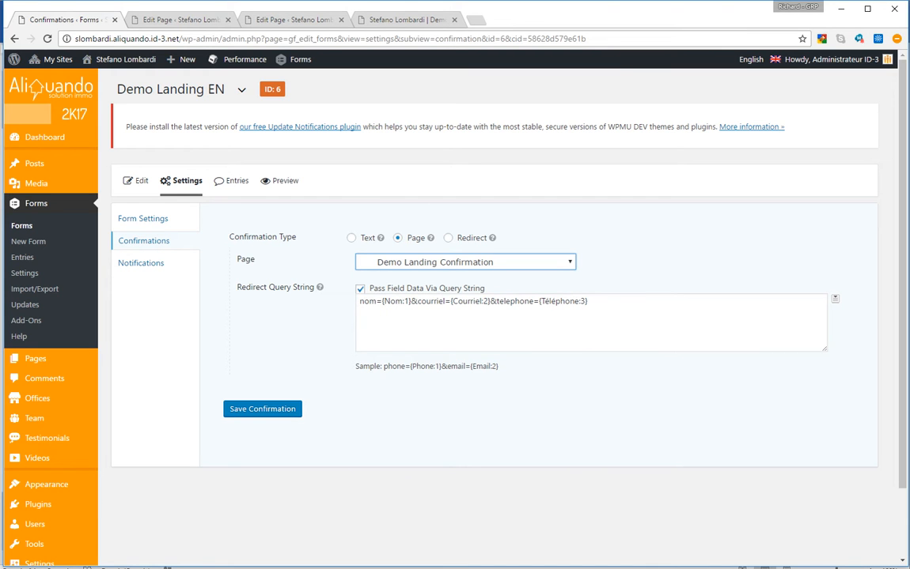
Rewrite the query string as Name={Name:1}&Email={Email:2}&Phone={Phone:3} and save the confirmation
double_click(368, 301)
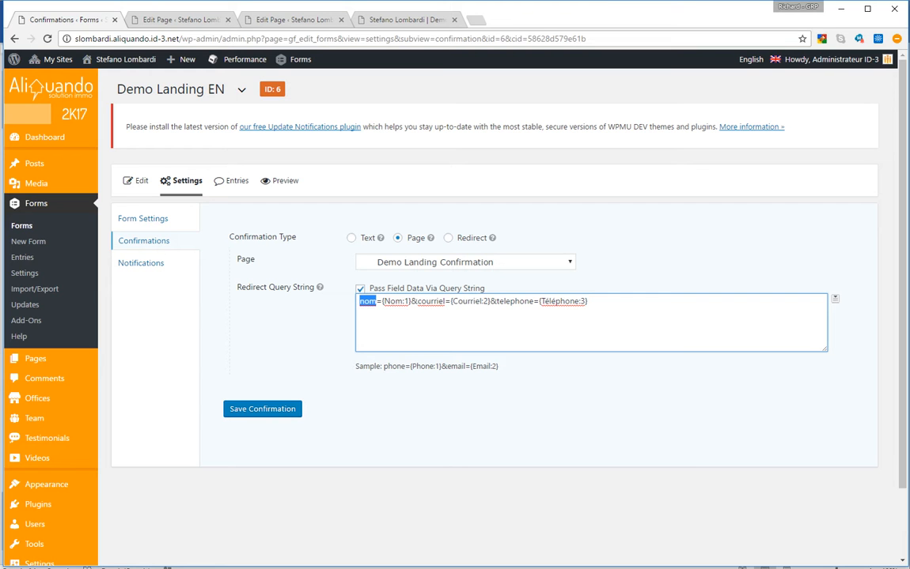
type("Name")
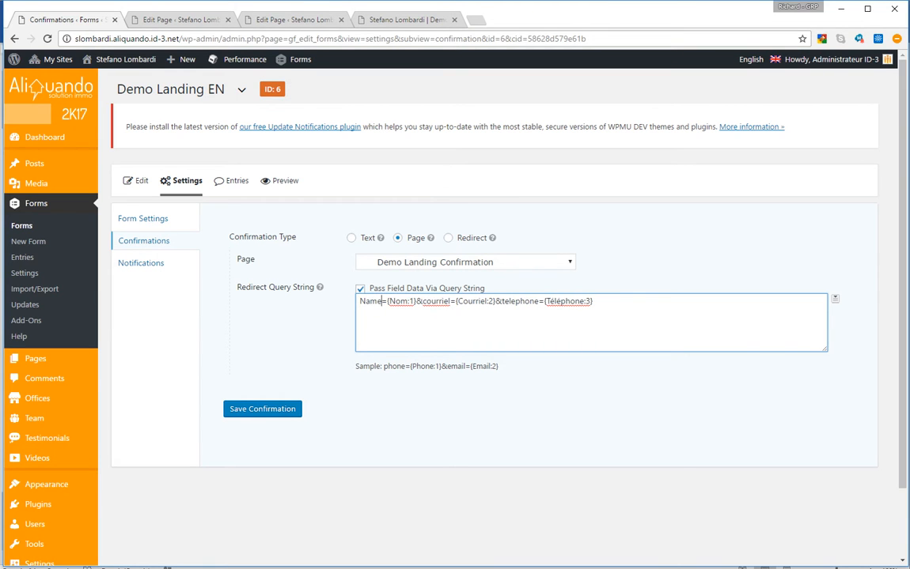
key("ctrl+shift+Left")
key("ctrl+c")
double_click(399, 301)
key("ctrl+v")
double_click(435, 302)
type("Email")
double_click(467, 302)
type("Email")
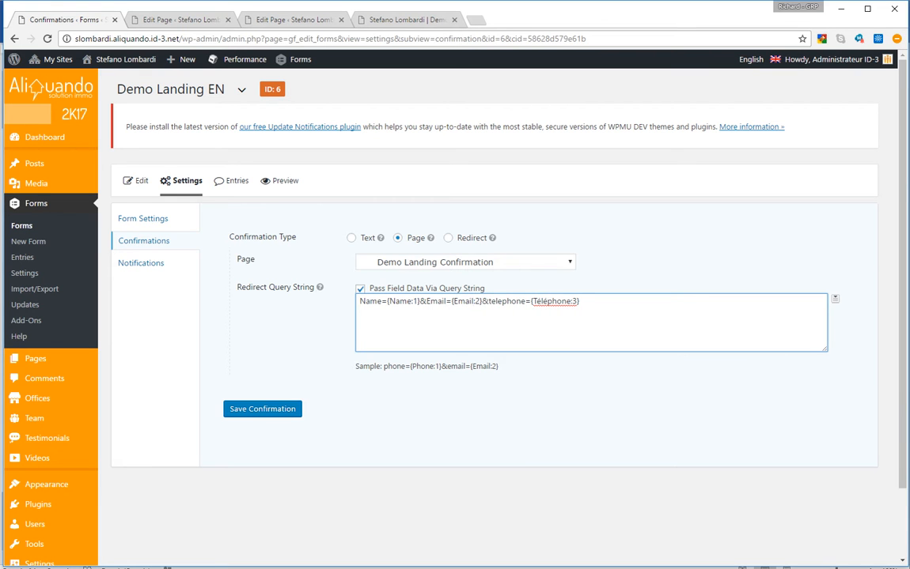
double_click(506, 301)
type("Phone")
double_click(538, 302)
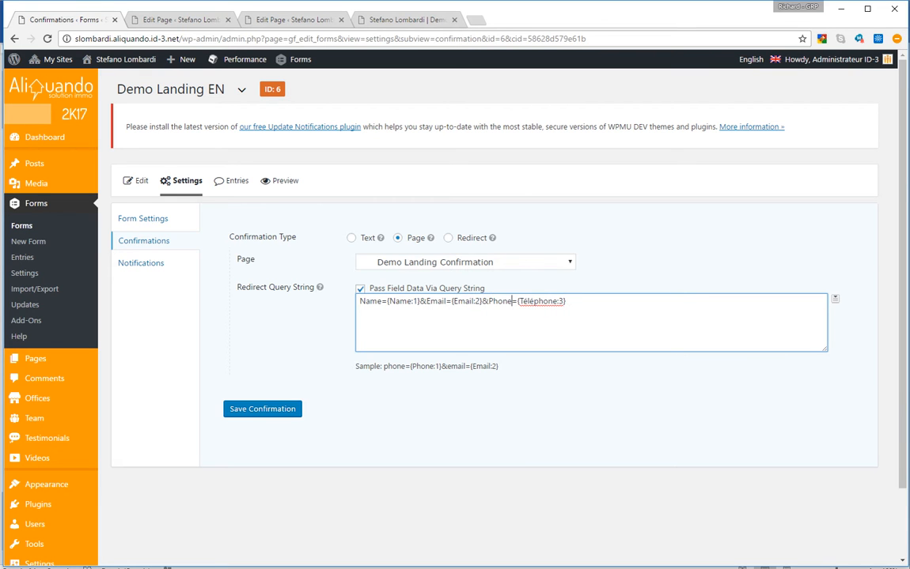
type("Phone")
left_click(262, 408)
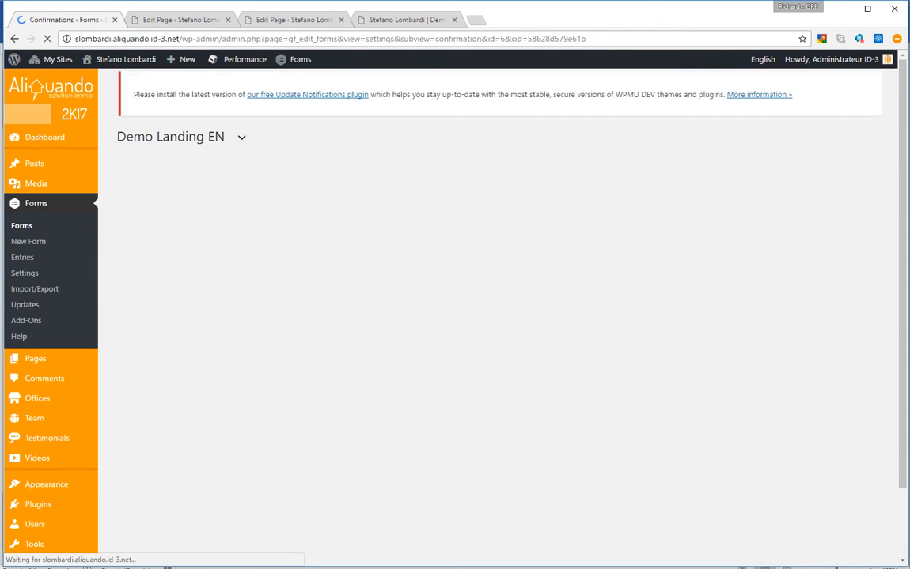
Change the client notification's subject to 'Demo Landing Confirmation'
left_click(141, 294)
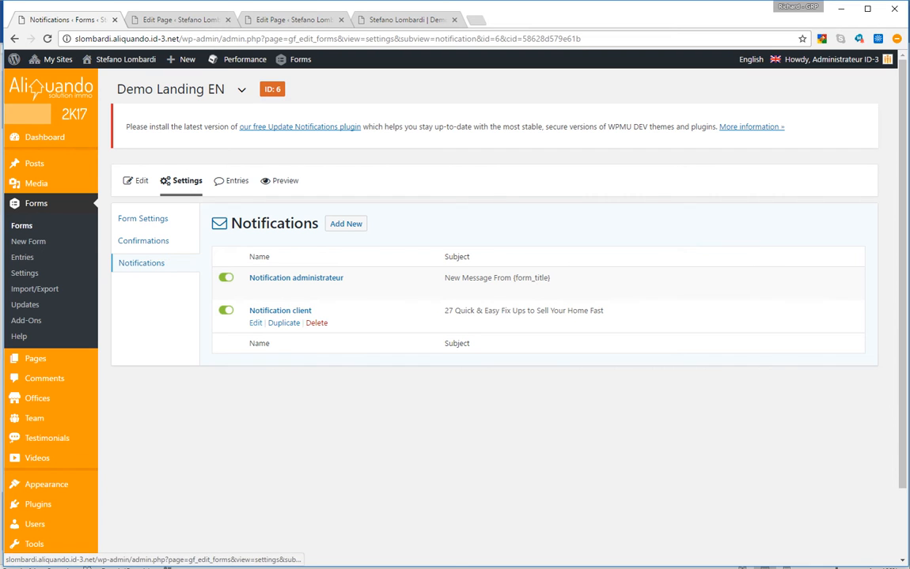
left_click(256, 323)
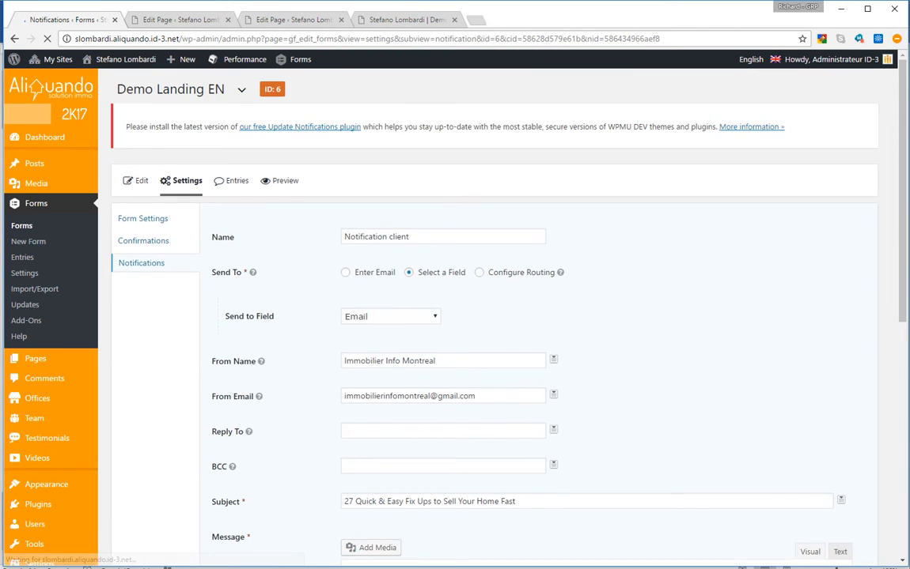
scroll(494, 316, "down", 2)
scroll(494, 316, "down", 1)
triple_click(443, 268)
type("De")
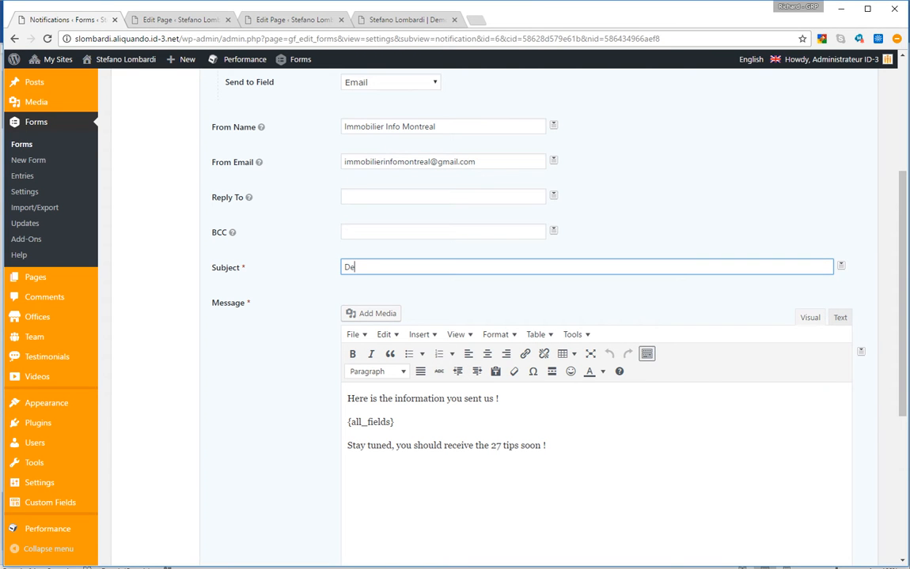
type("mo Landing Conf")
key("ctrl+shift+Left")
type("Confirmation")
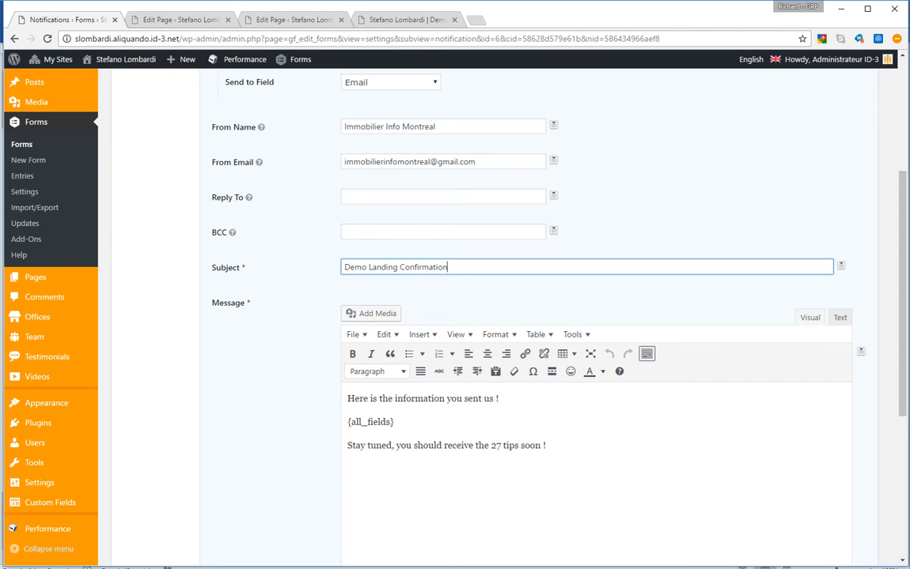
Replace the closing sentence of the notification message with 'bla bla bla'
left_click_drag(548, 446, 360, 445)
left_click(401, 445)
key("Left")
key("shift+End")
key("BackSpace")
type("bla bla bal")
key("BackSpace")
key("BackSpace")
type("la")
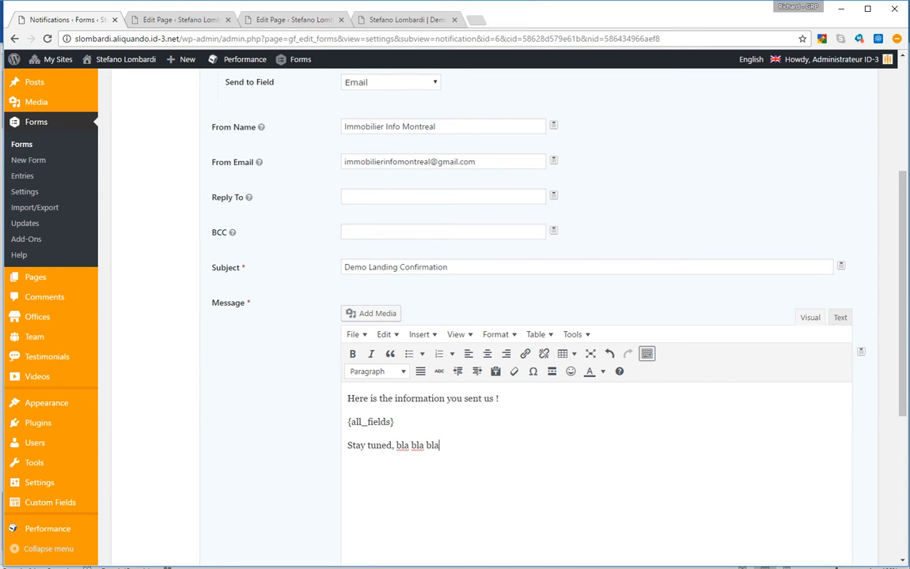
Enter the new sender name and sender e-mail, then save the client notification
scroll(499, 317, "up", 3)
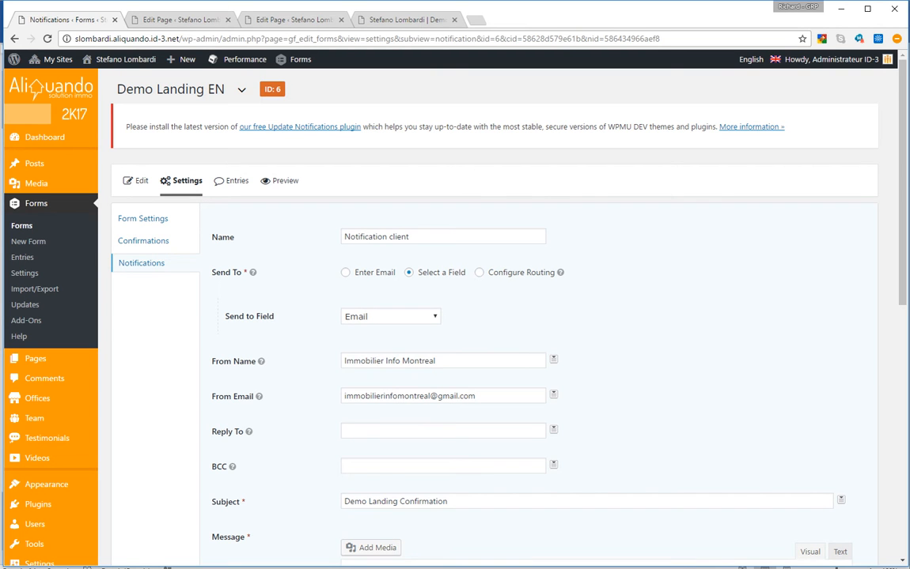
triple_click(389, 361)
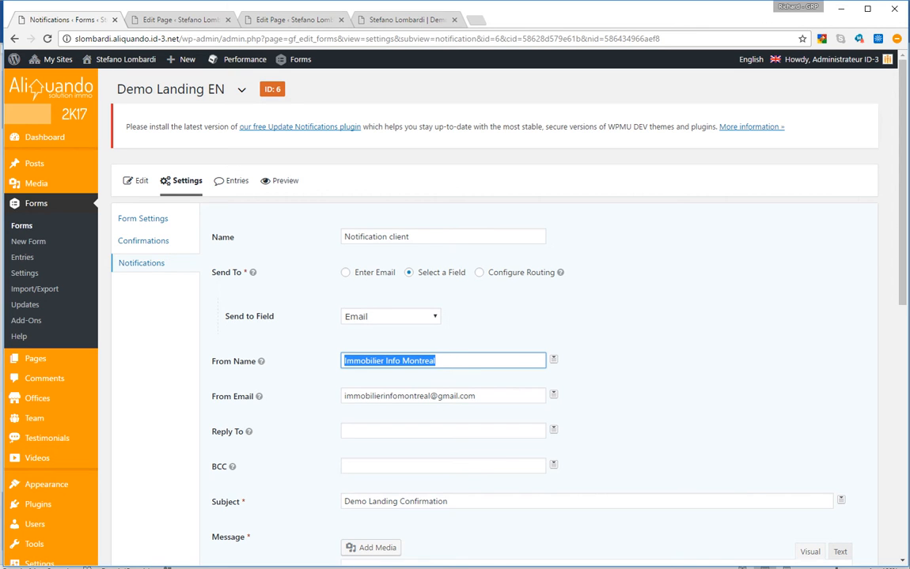
key("Tab")
key("shift+Tab")
left_click(259, 396)
key("Tab")
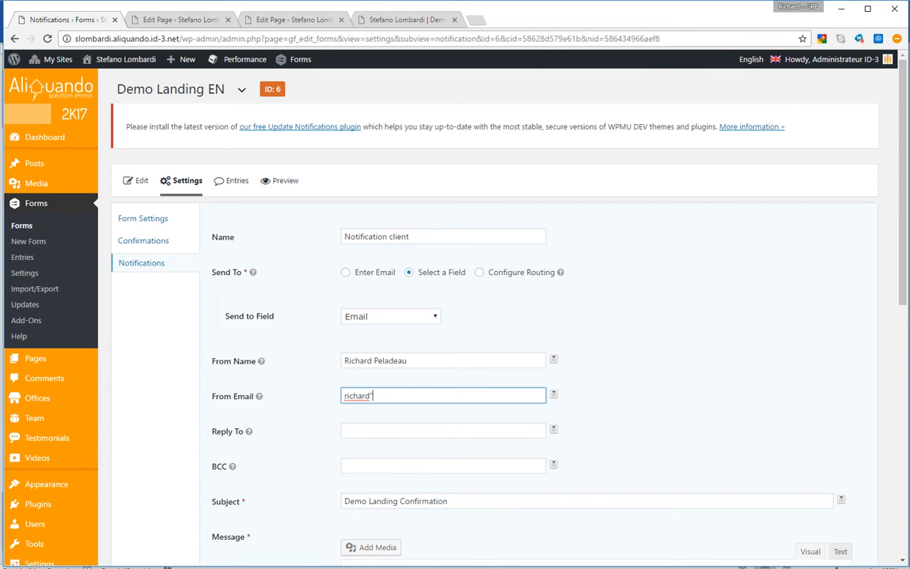
scroll(499, 316, "down", 4)
scroll(498, 316, "down", 3)
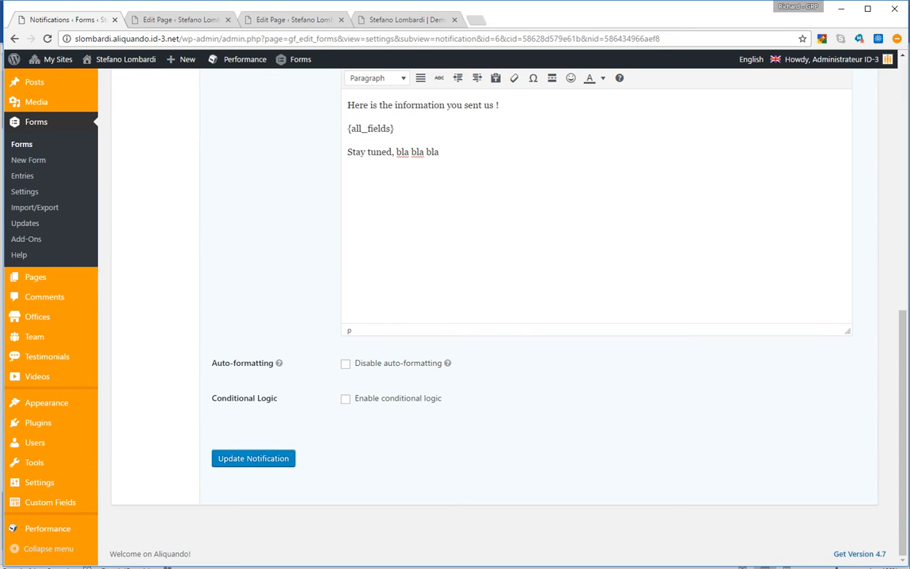
left_click(253, 459)
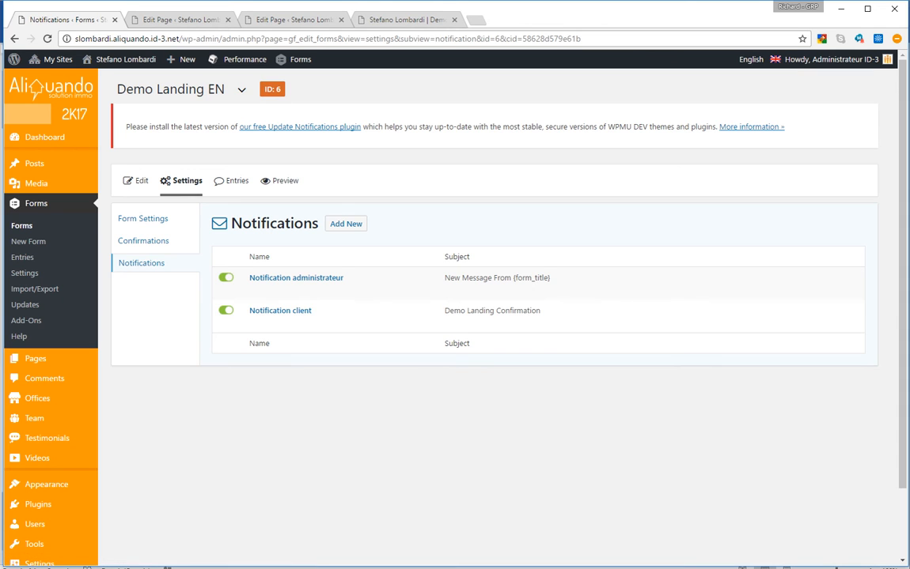
Enter the admin notification's new recipient, sender name and sender e-mail, moving the BCC address into sender e-mail
left_click(255, 290)
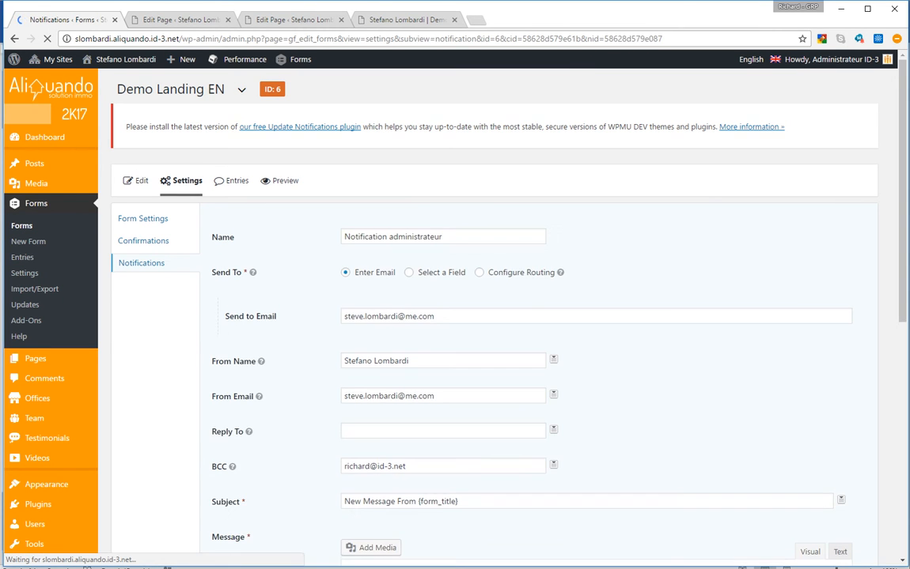
left_click_drag(444, 317, 340, 316)
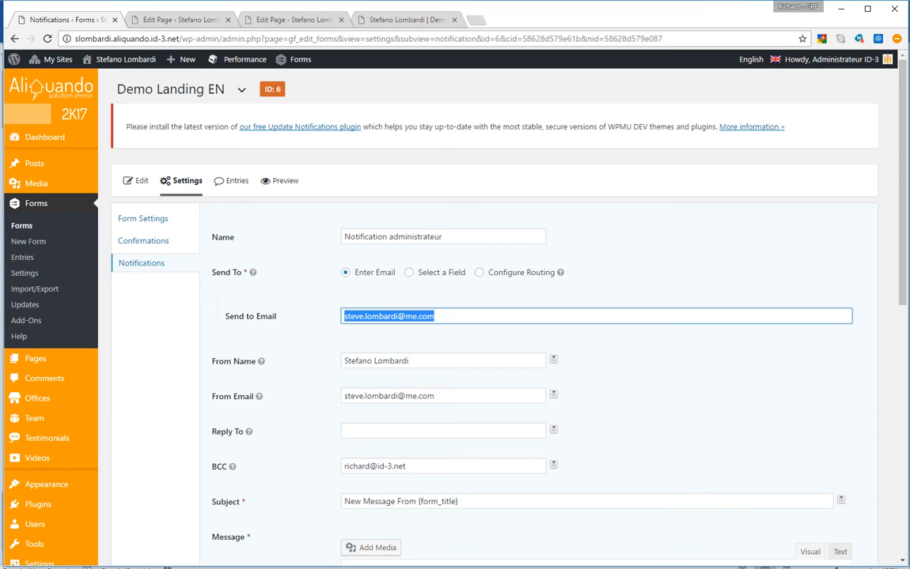
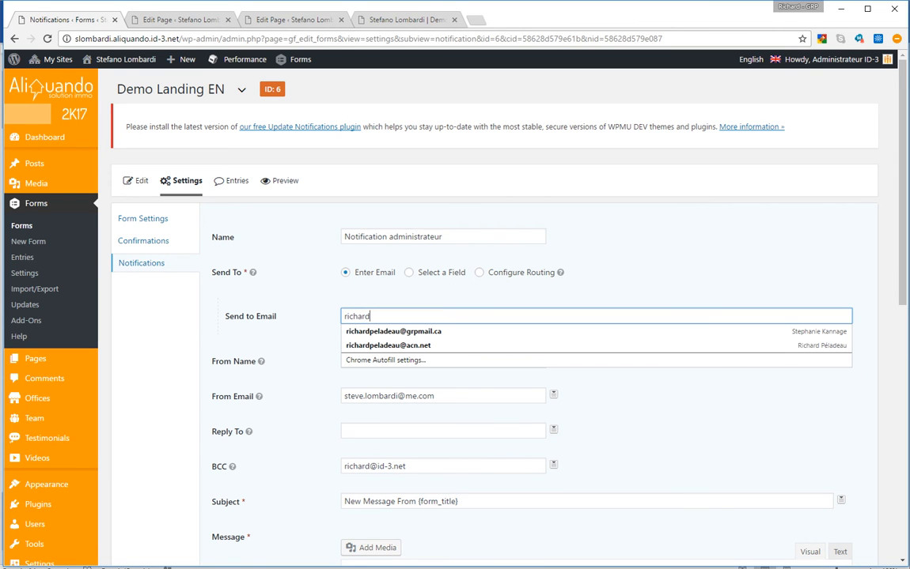
key("Tab")
type("Richard")
key("Tab")
type("richard")
key("Tab")
key("Tab")
key("ctrl+x")
key("shift+Tab")
key("shift+Tab")
key("ctrl+v")
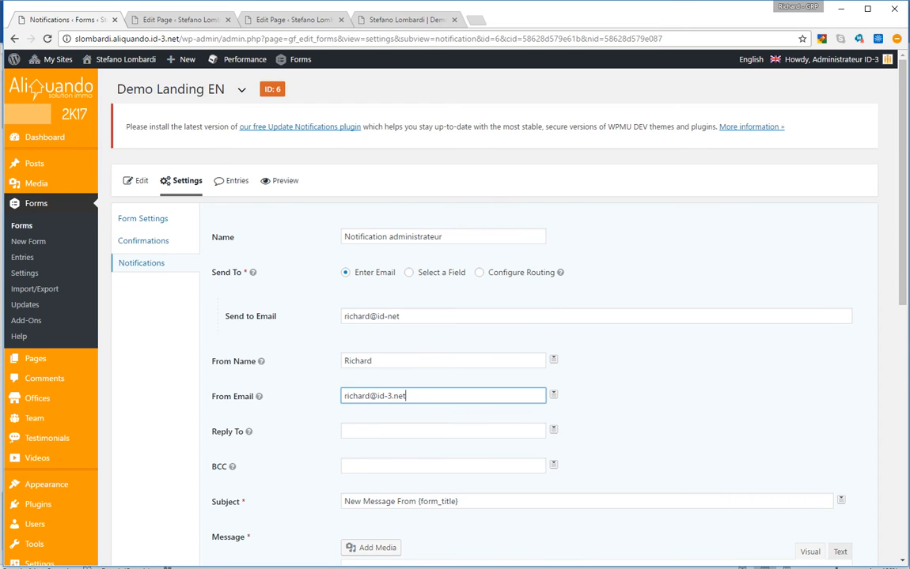
Leave the BCC field empty and save the admin notification
scroll(498, 316, "down", 3)
key("Tab")
key("Tab")
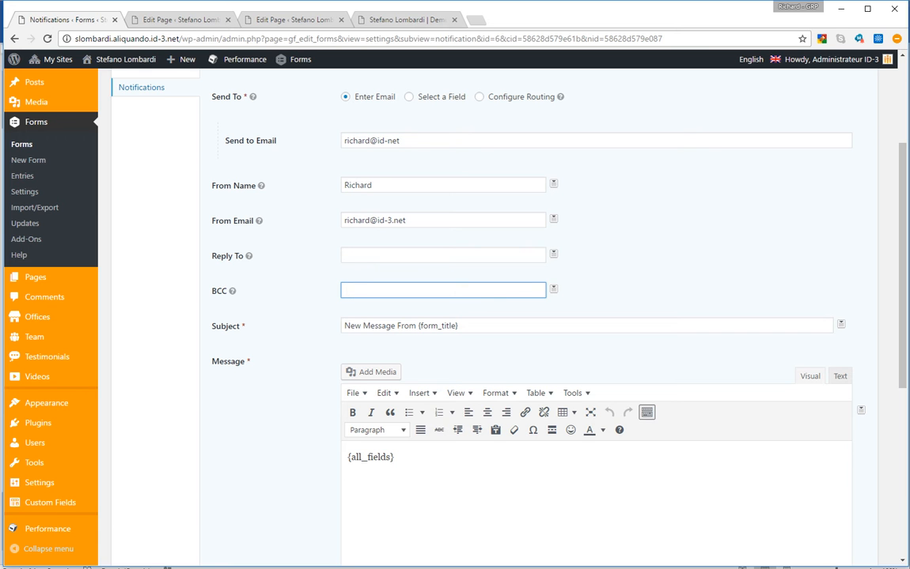
scroll(498, 317, "up", 2)
scroll(498, 316, "down", 5)
scroll(499, 316, "down", 2)
left_click(253, 518)
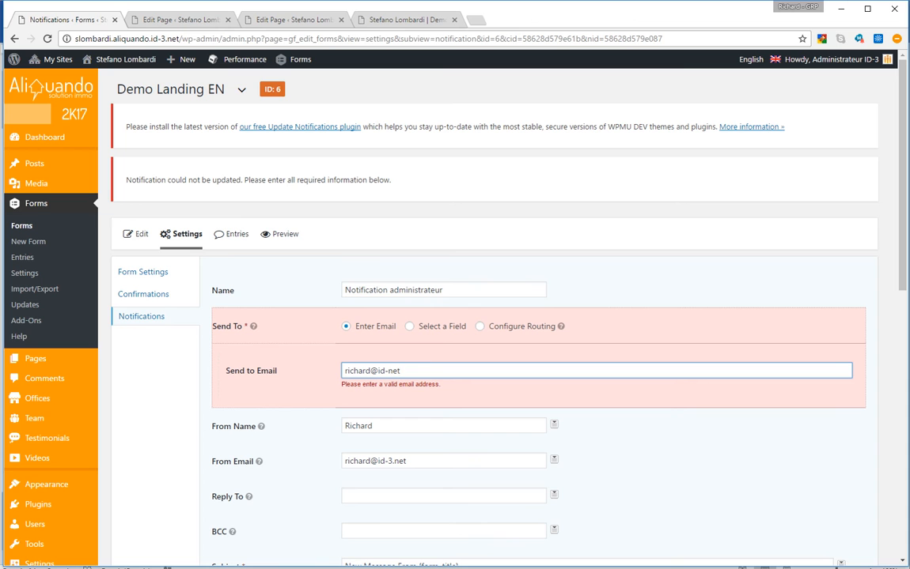
Fix the invalid recipient address by inserting the missing '3.' and save the notification again
left_click(386, 371)
type("3")
key("BackSpace")
key("Right")
type("3.")
scroll(488, 332, "down", 9)
left_click(253, 459)
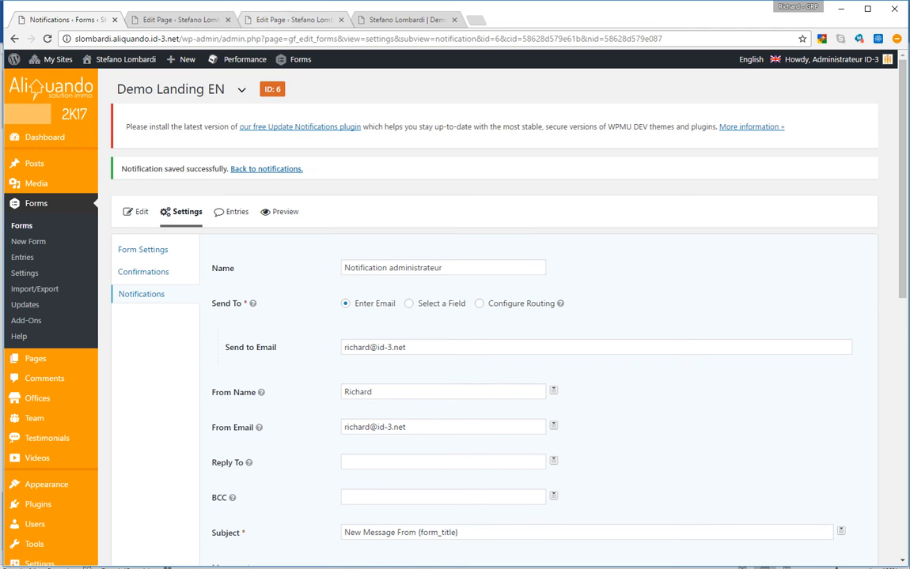
left_click(293, 20)
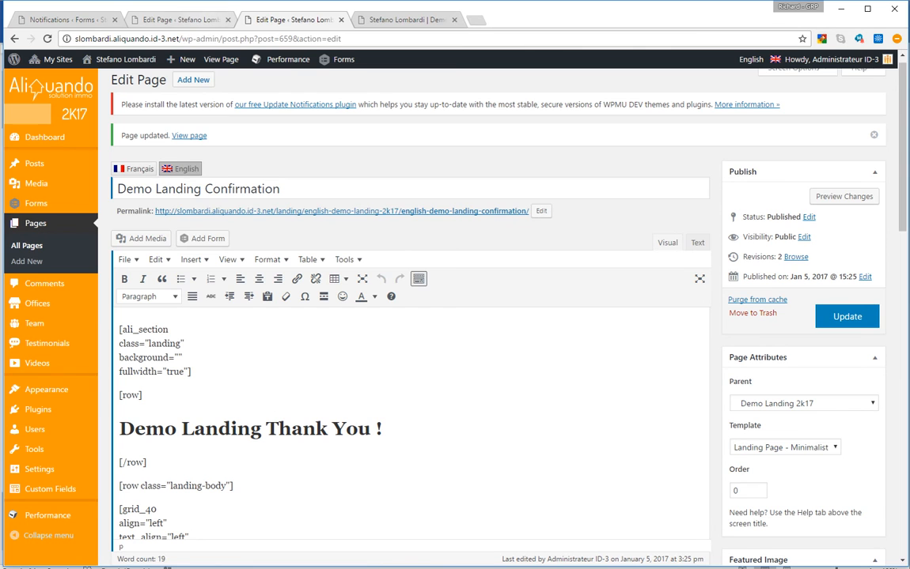
Reload the Demo Landing 2K17 page and fill in a test name, e-mail and phone
left_click(400, 19)
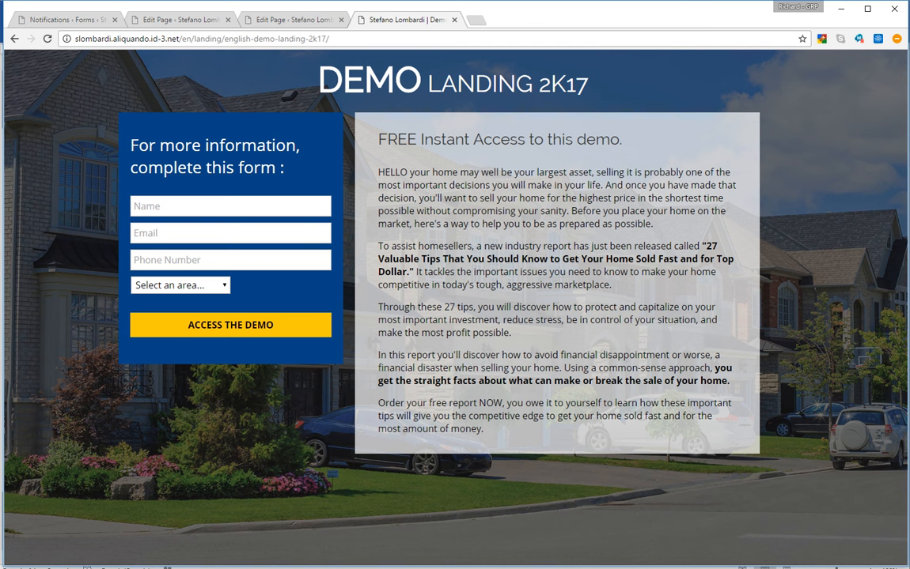
key("ctrl+l")
key("Return")
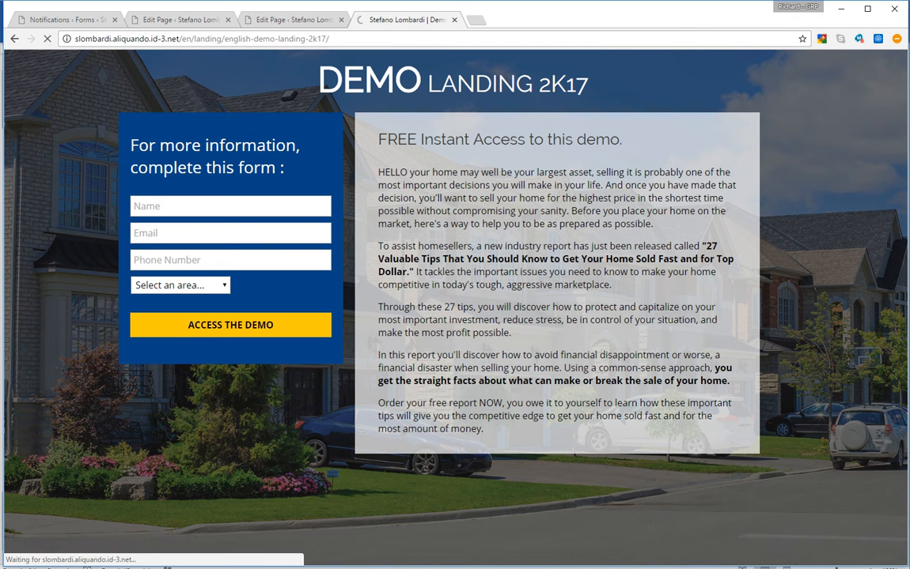
left_click(230, 207)
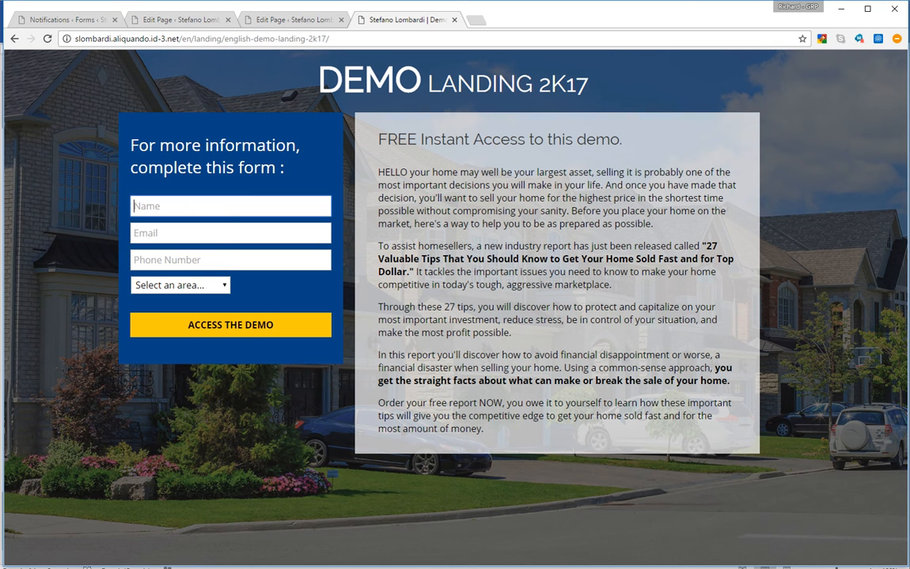
key("Tab")
key("Down")
key("Return")
key("Tab")
Choose Area 1, submit the form, and review the thank-you page's heading and message
left_click(180, 286)
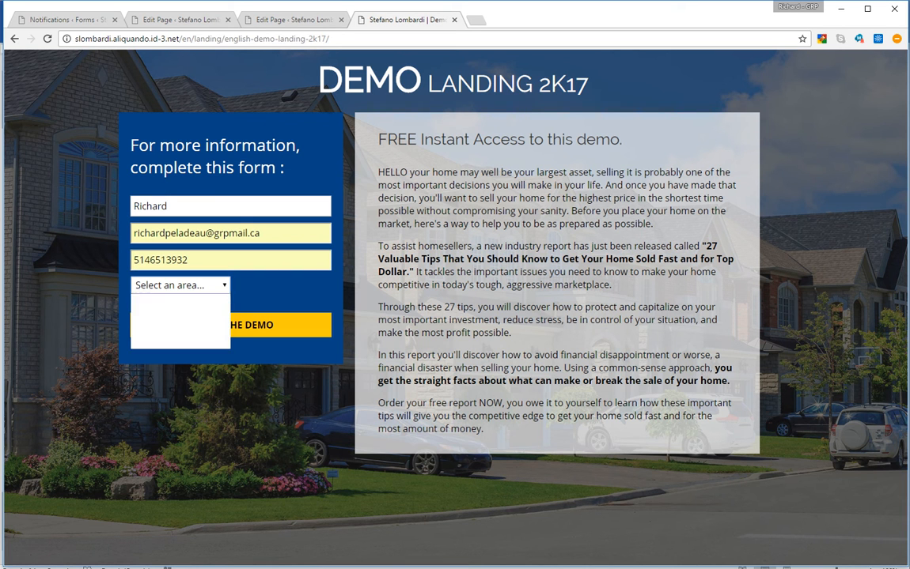
left_click(181, 316)
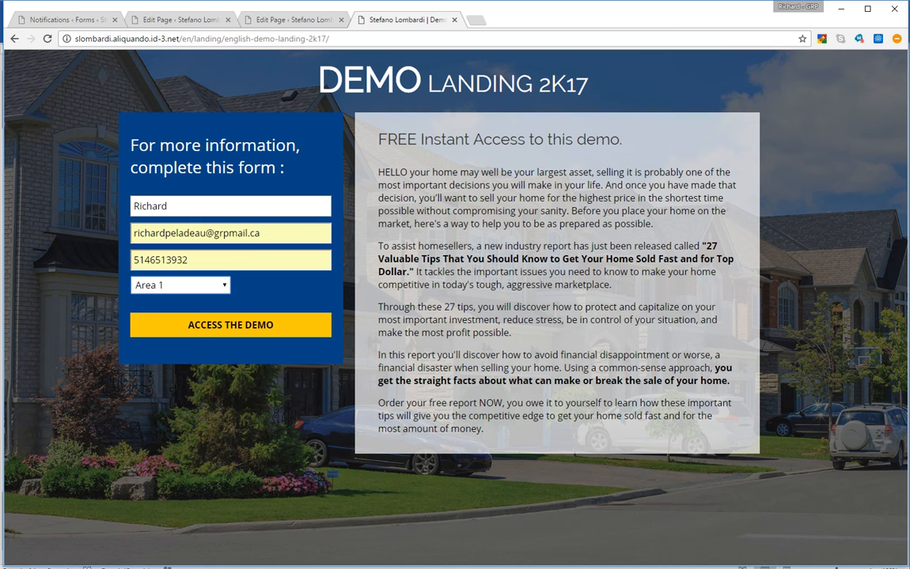
left_click(136, 333)
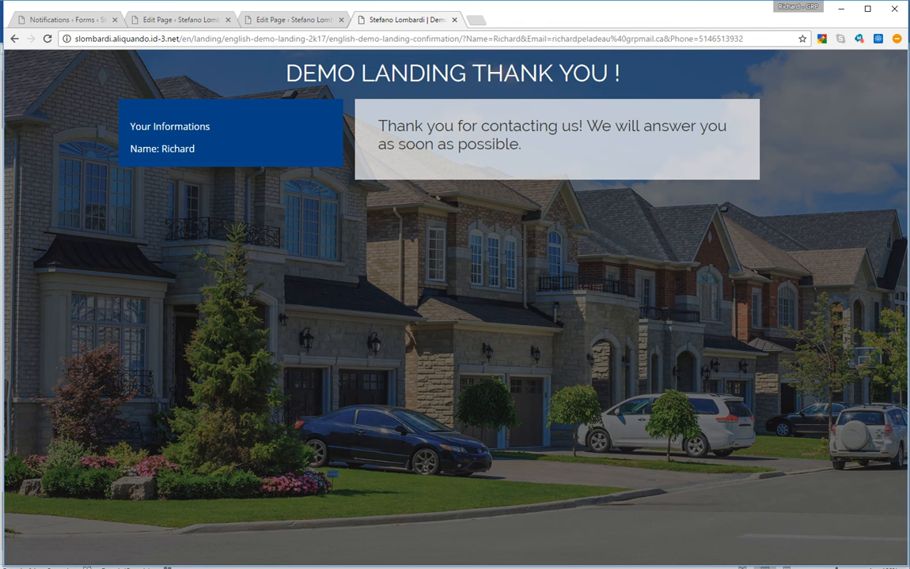
left_click_drag(286, 73, 619, 73)
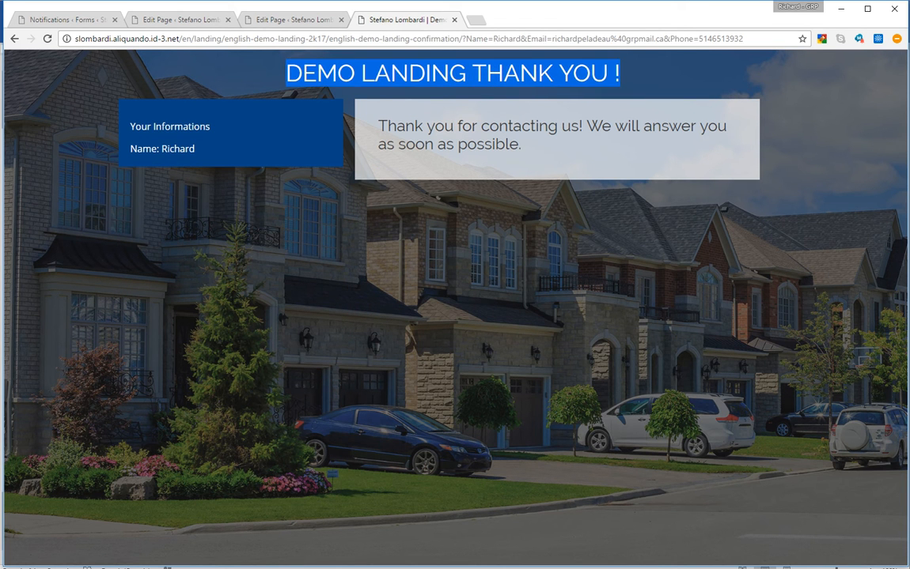
double_click(178, 149)
left_click(182, 149)
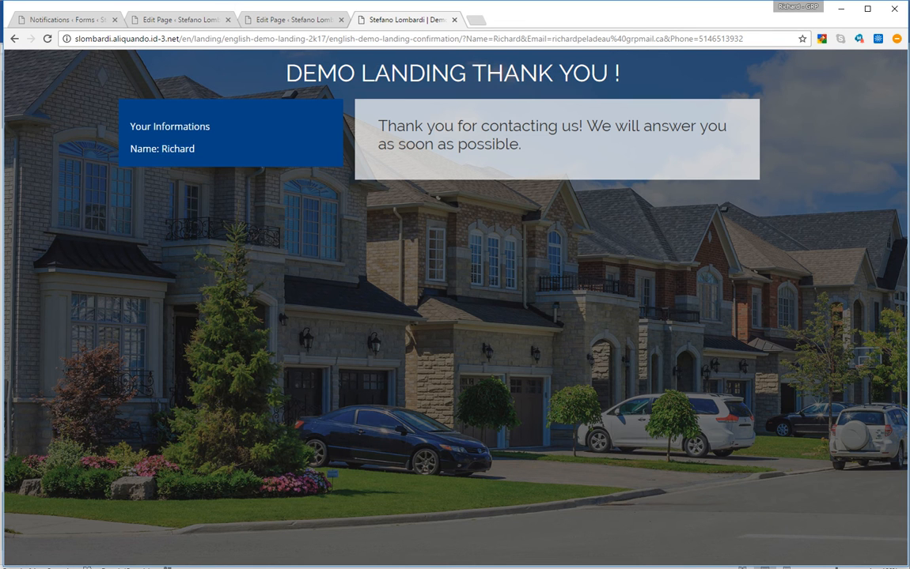
left_click_drag(387, 127, 523, 145)
left_click(523, 146)
Read the Demo Landing Confirmation email in Outlook, then return to WordPress and start a new page
key("alt+Tab")
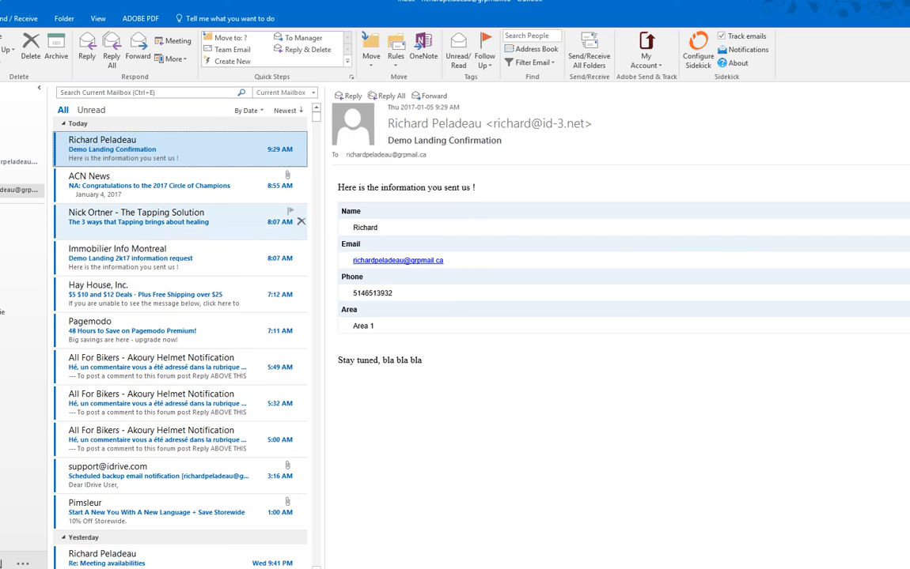
key("Return")
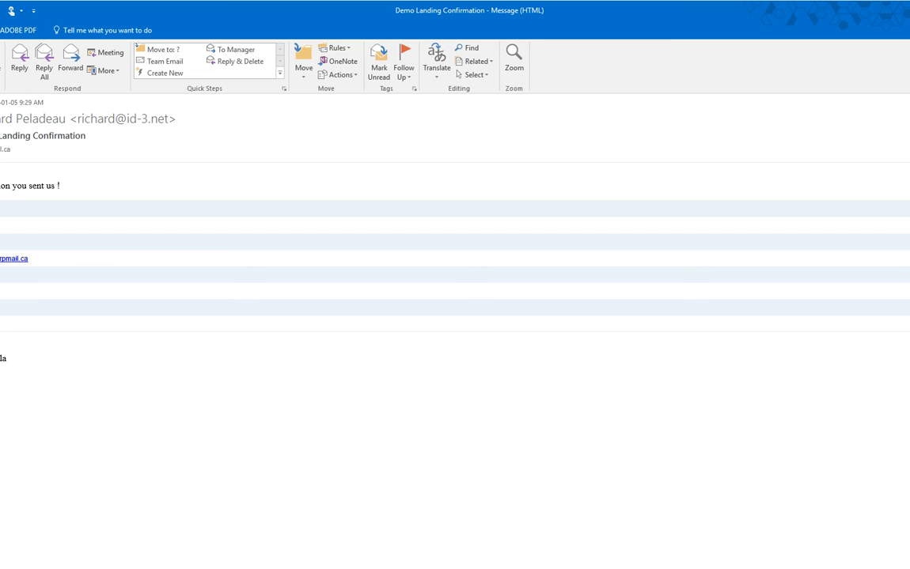
key("alt+Tab")
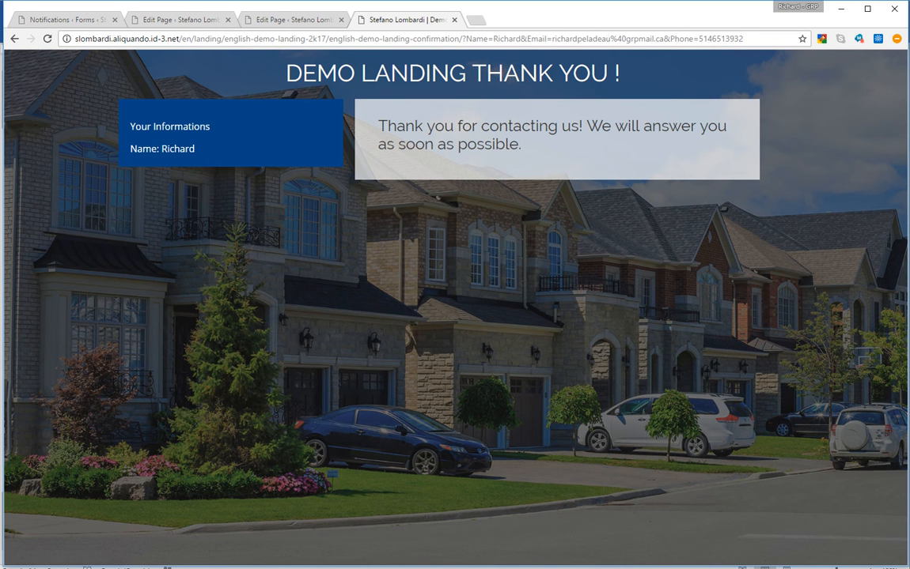
left_click(181, 20)
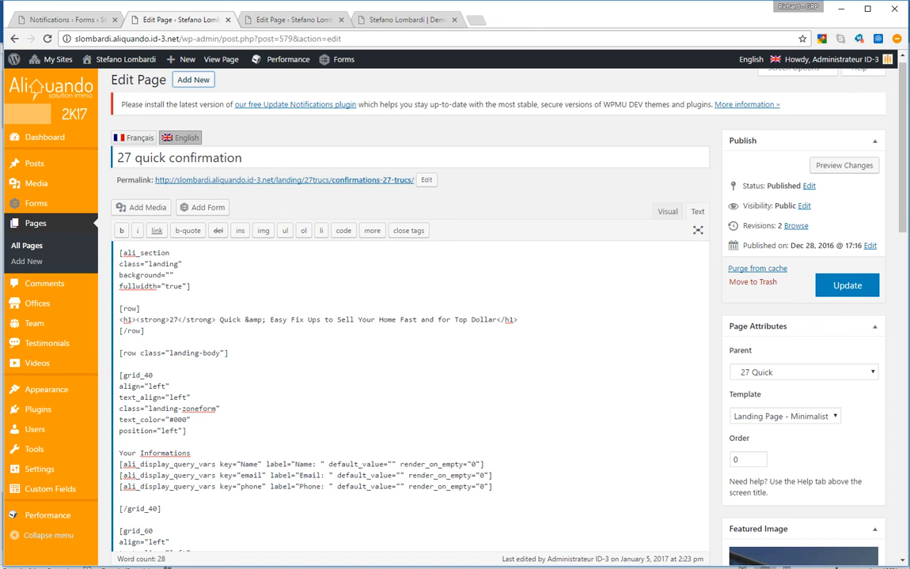
left_click(27, 246)
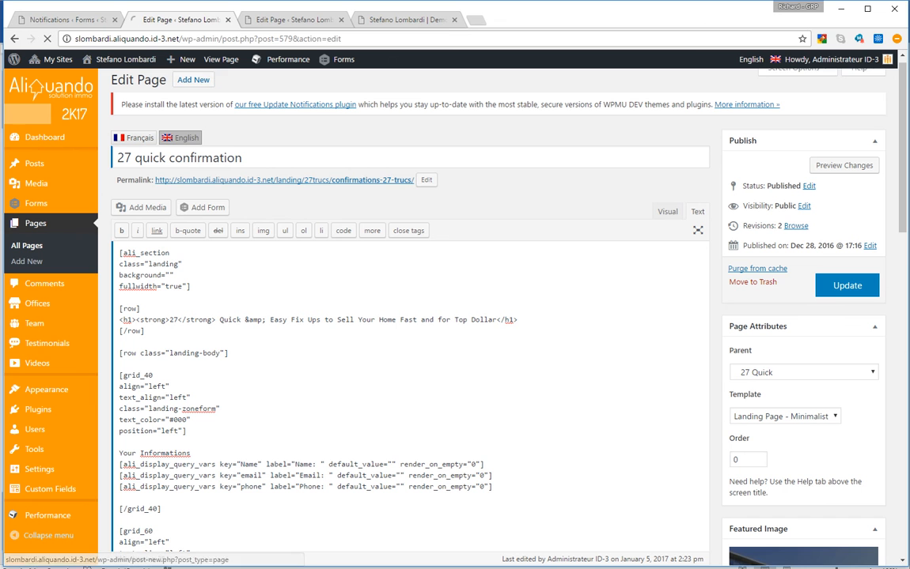